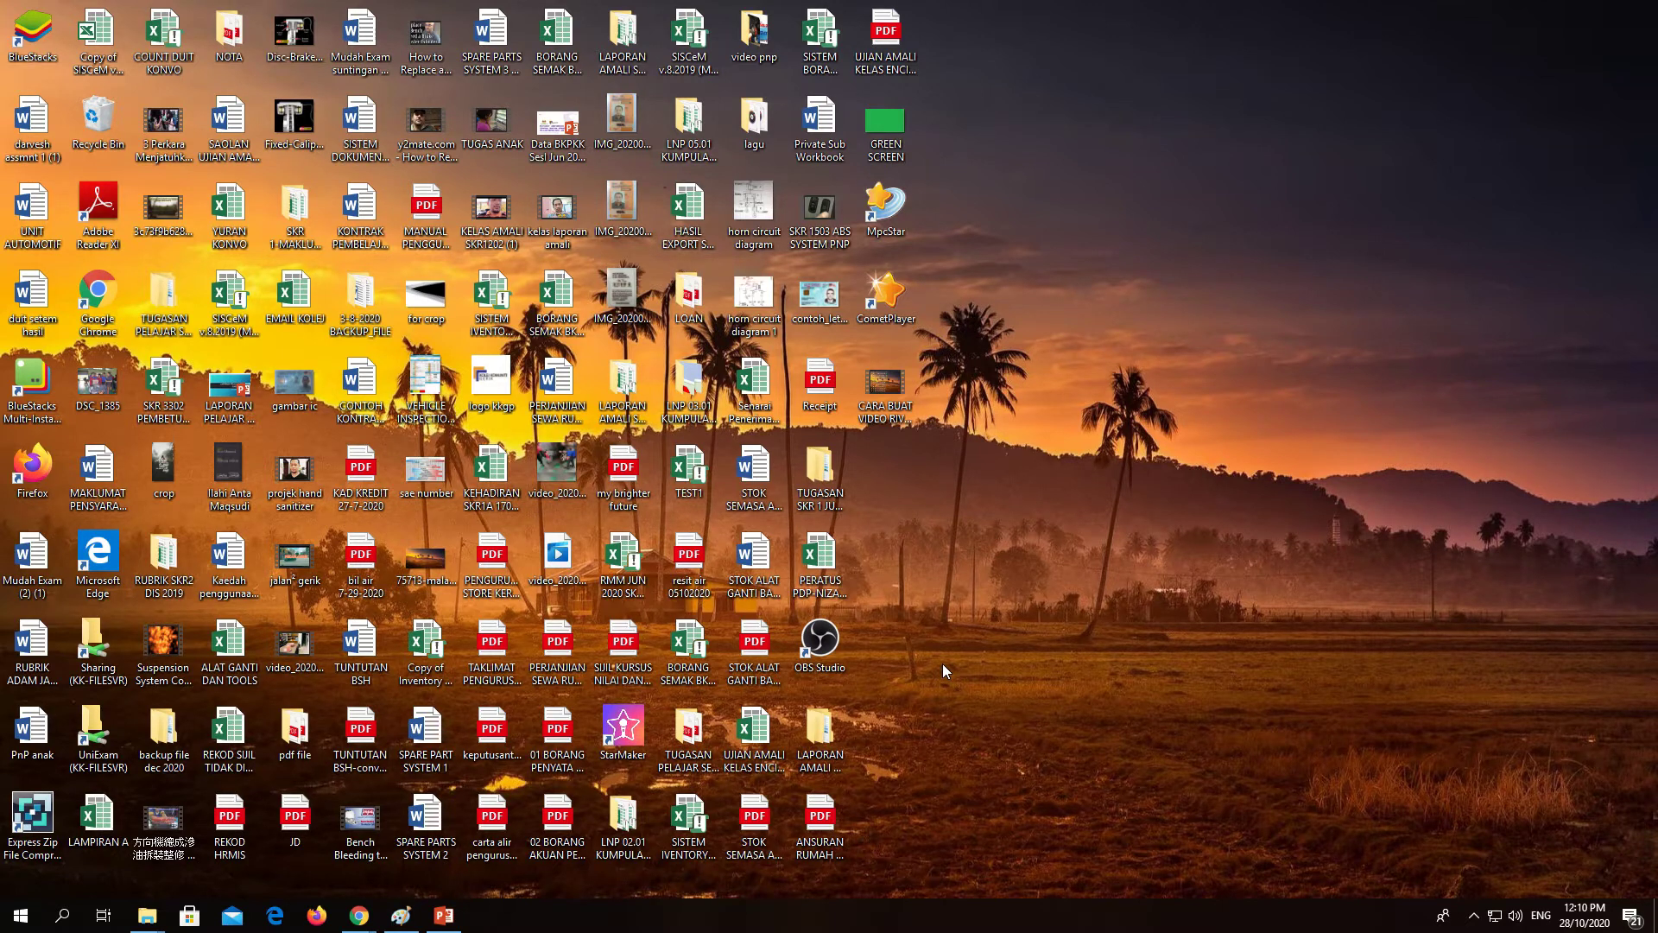
# Launch OBS Studio and switch to the Chrome window that has Cisco Webex Meetings open.
pyautogui.doubleClick(819, 640)
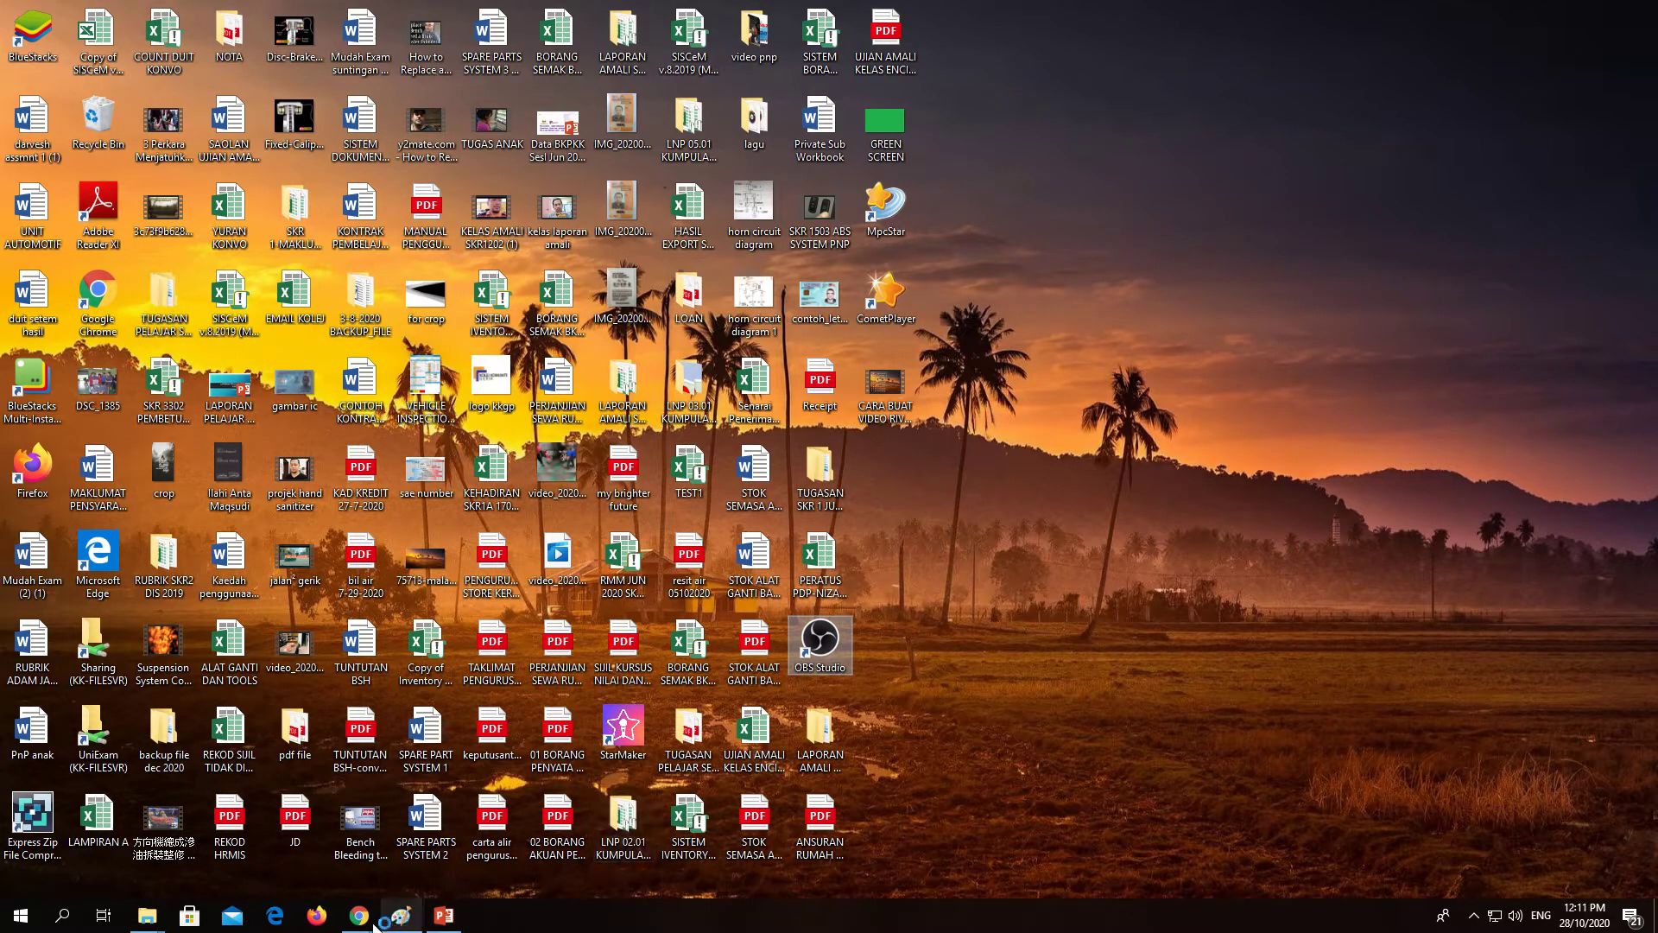
pyautogui.moveTo(359, 913)
pyautogui.click(309, 859)
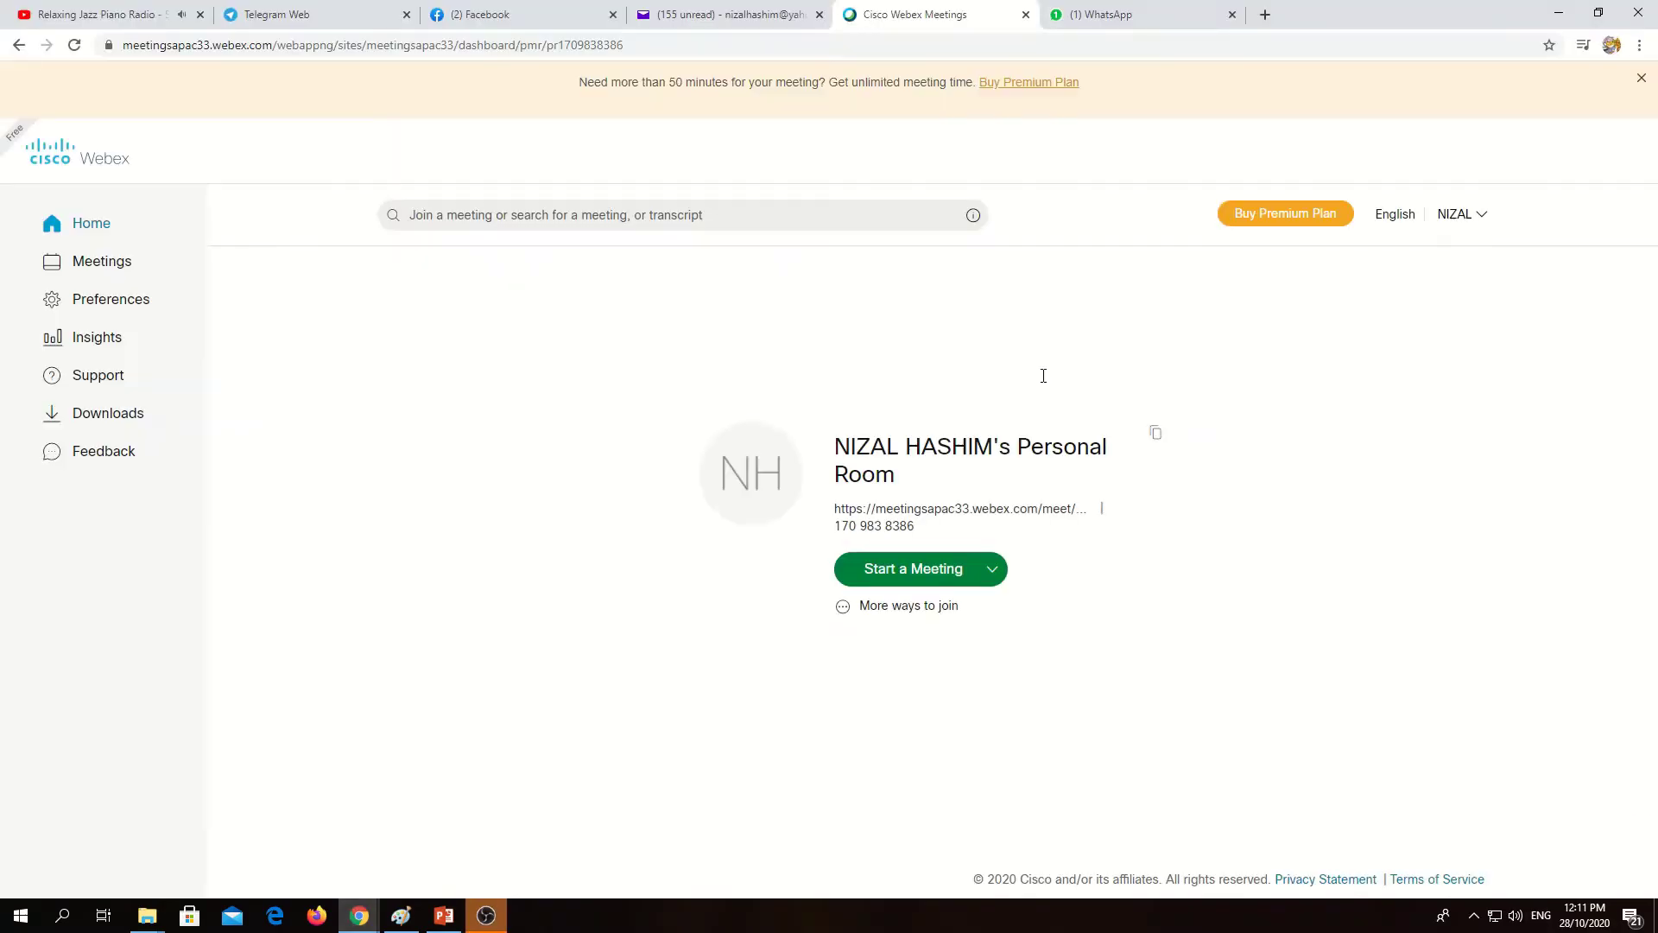
# Start a meeting in the Webex personal room and open it in the Cisco Webex Meetings desktop app.
pyautogui.click(771, 19)
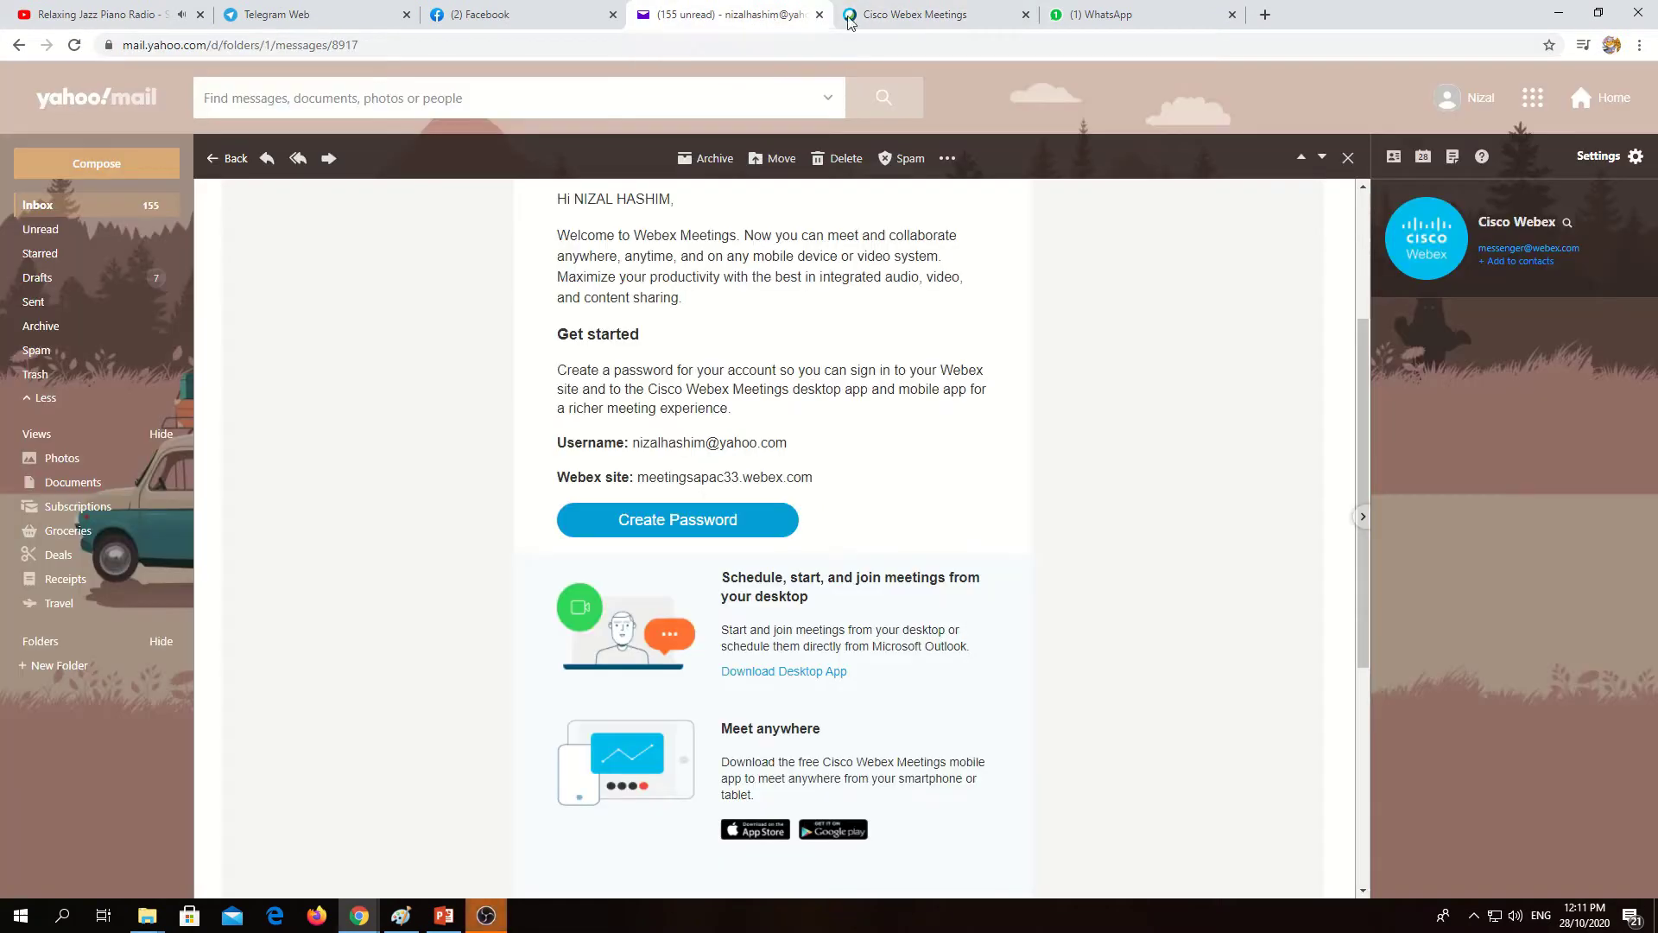
pyautogui.click(910, 22)
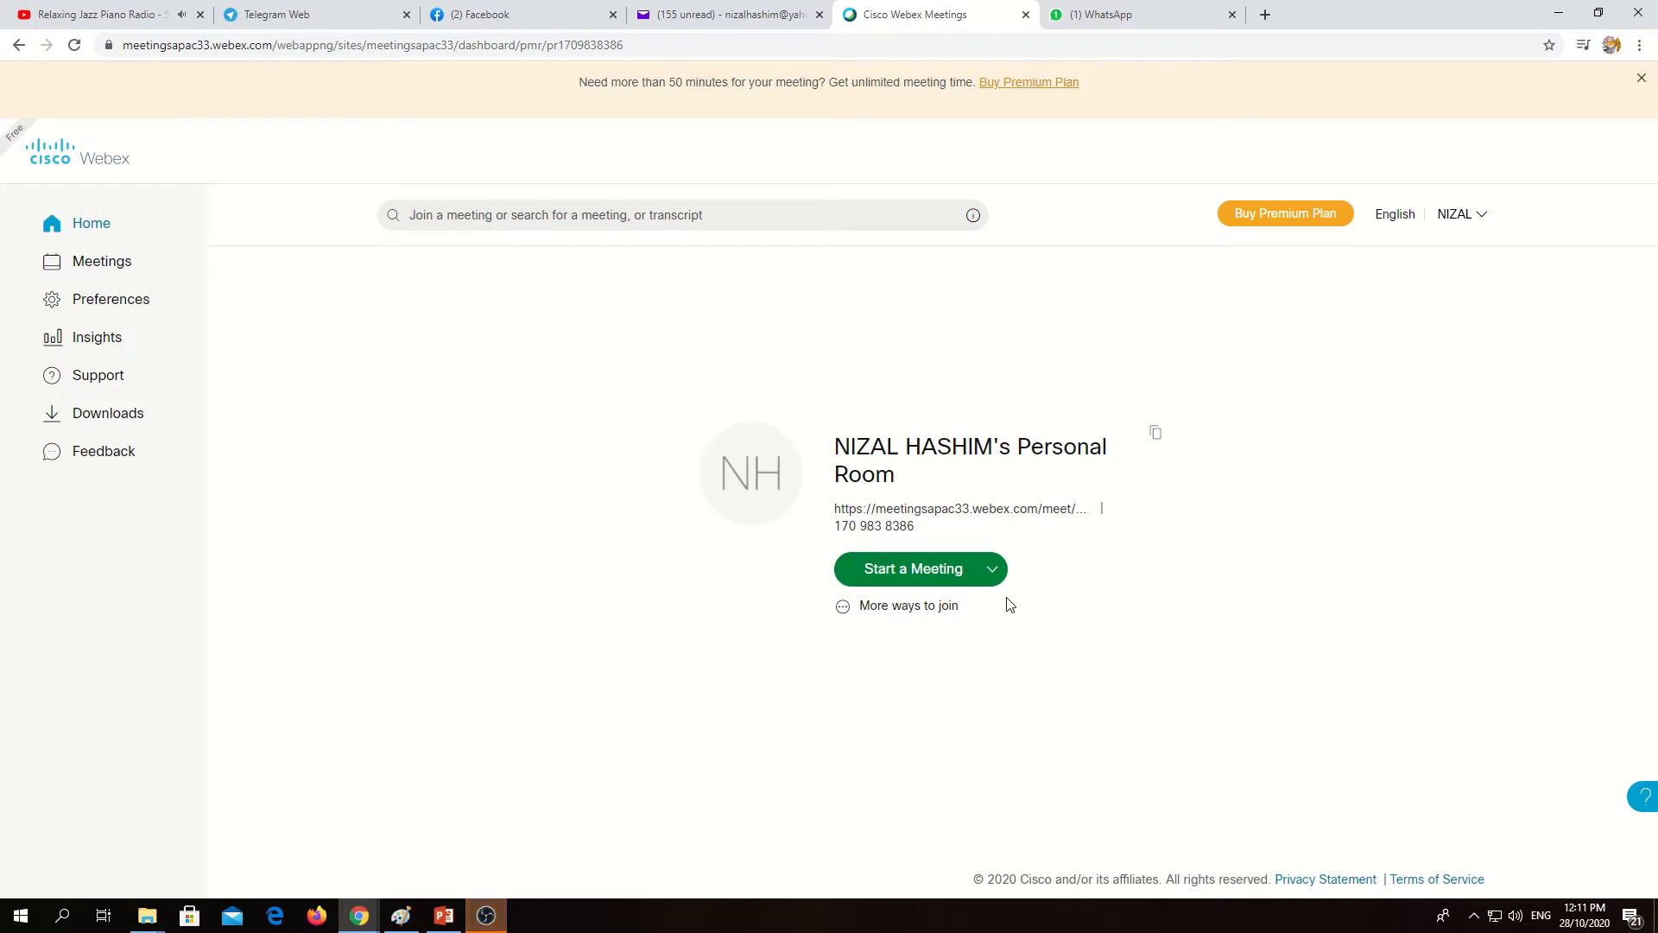
pyautogui.click(941, 582)
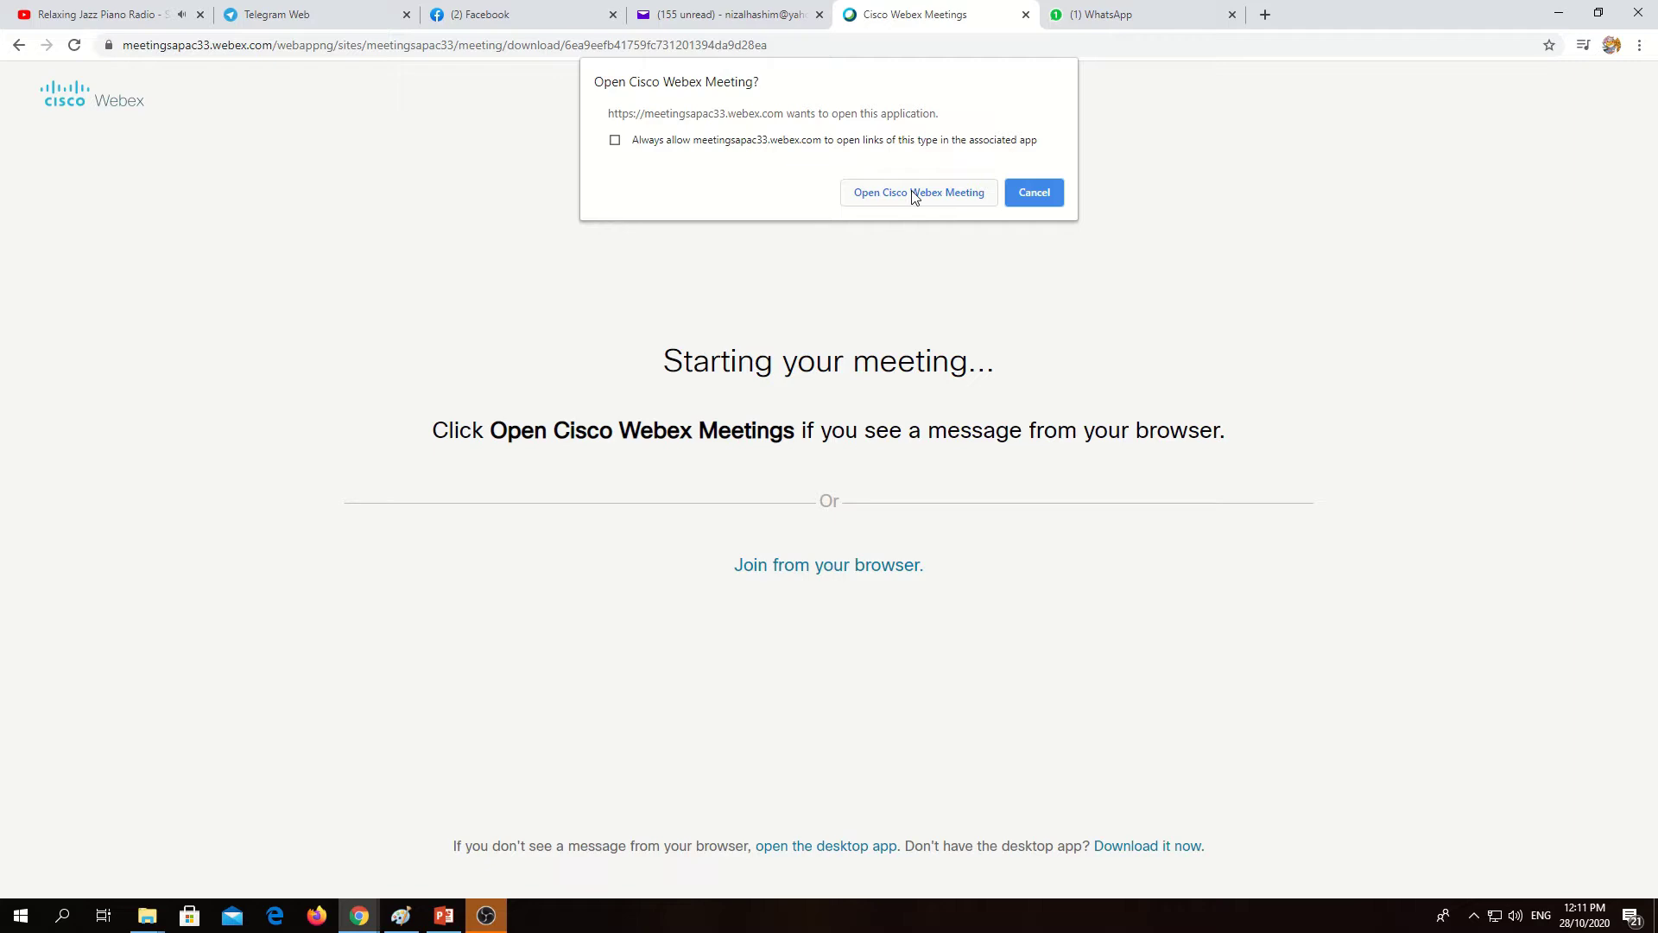
pyautogui.click(913, 193)
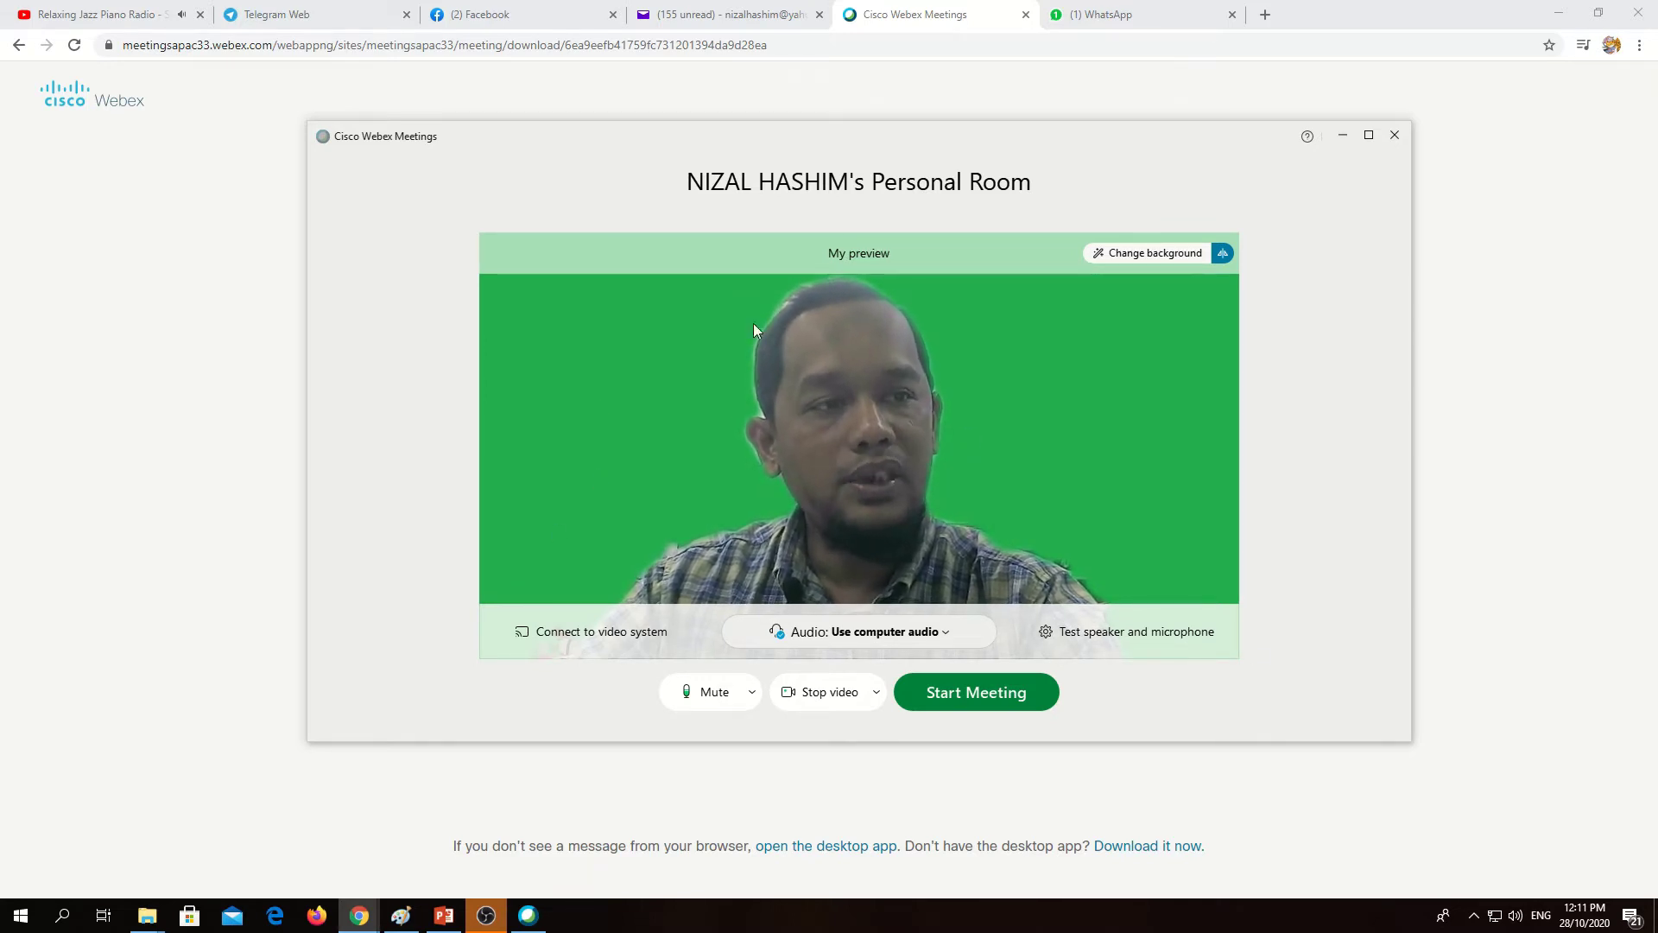
# Set the Webex camera preview's background to None.
pyautogui.click(1171, 258)
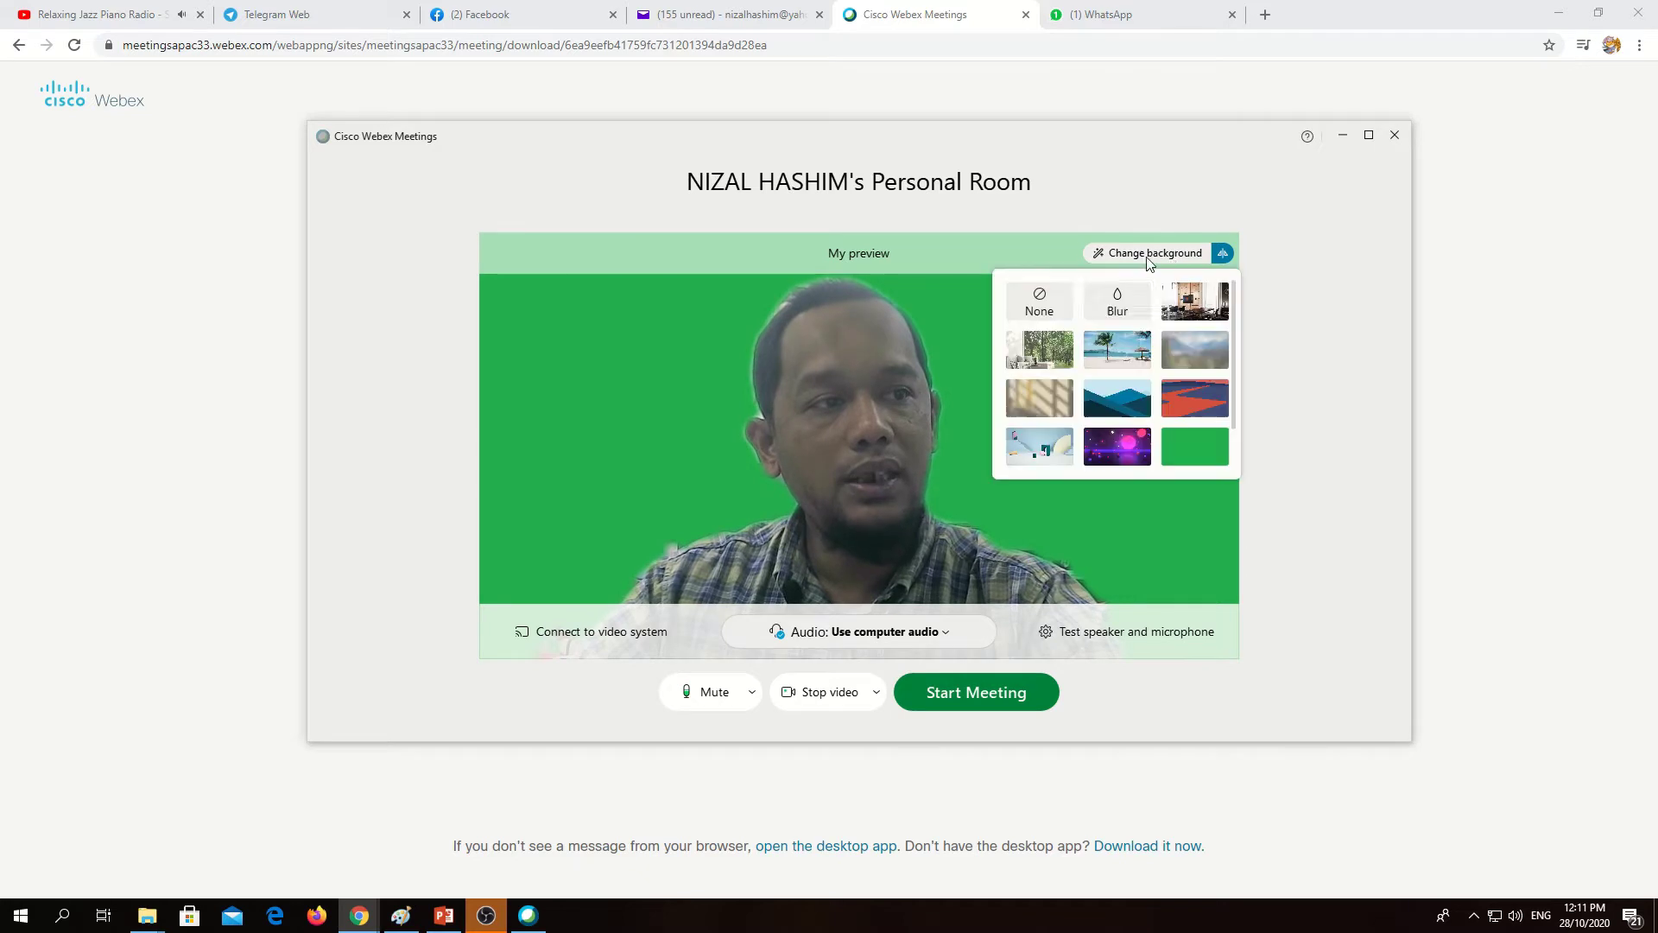
pyautogui.click(1039, 301)
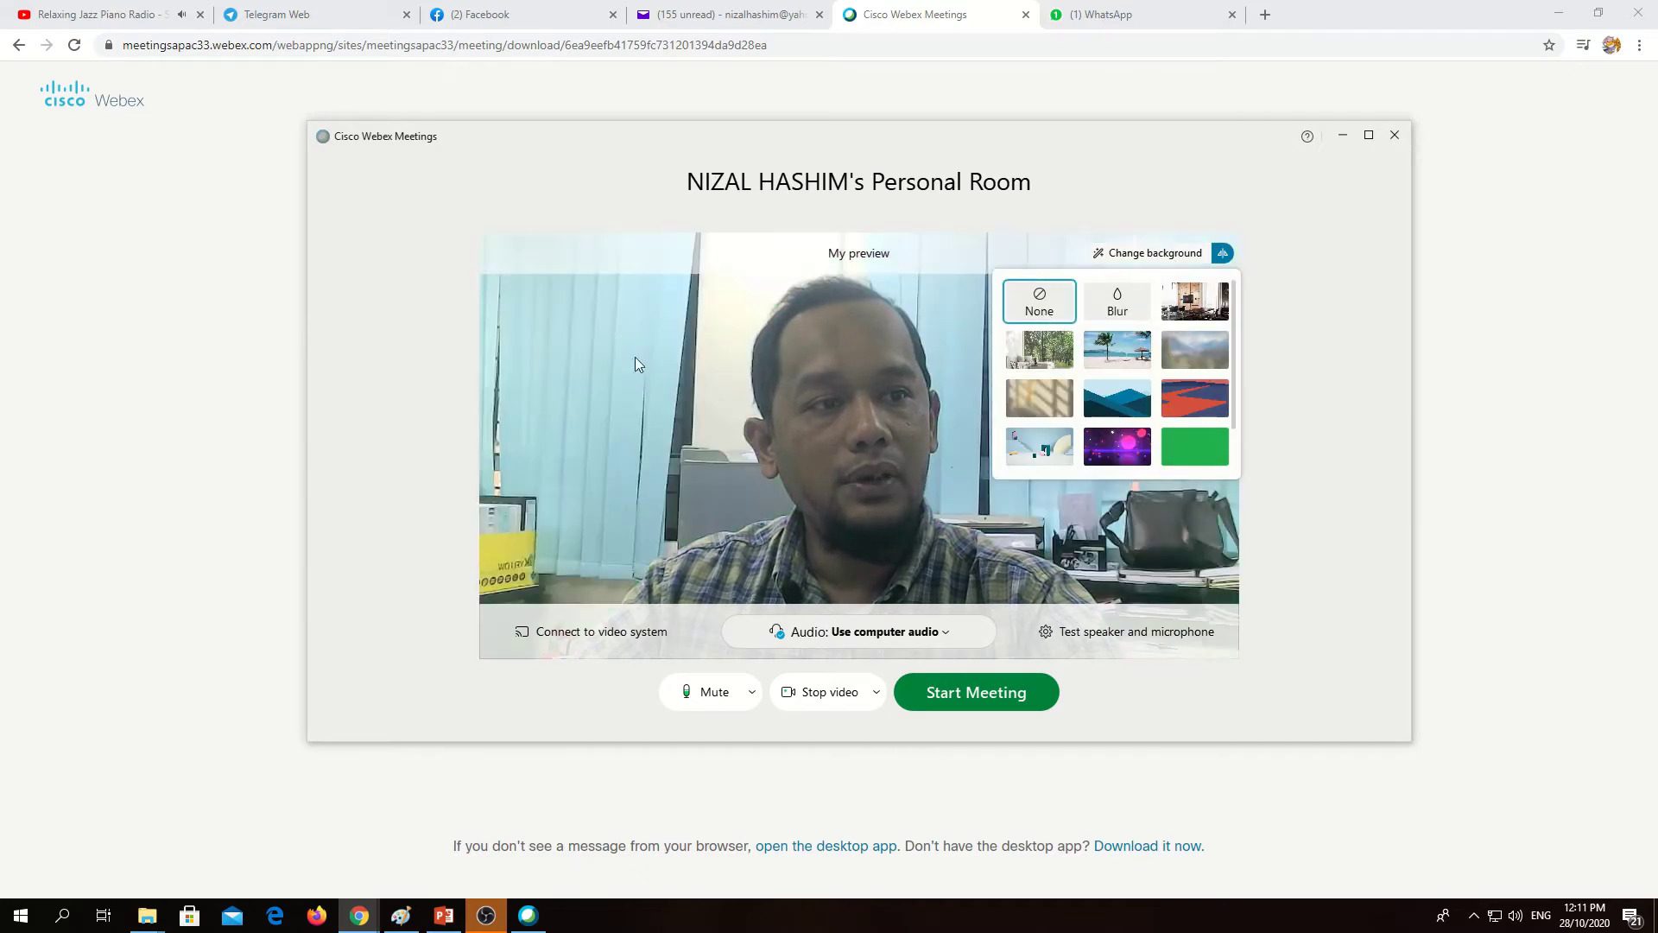
pyautogui.click(1388, 501)
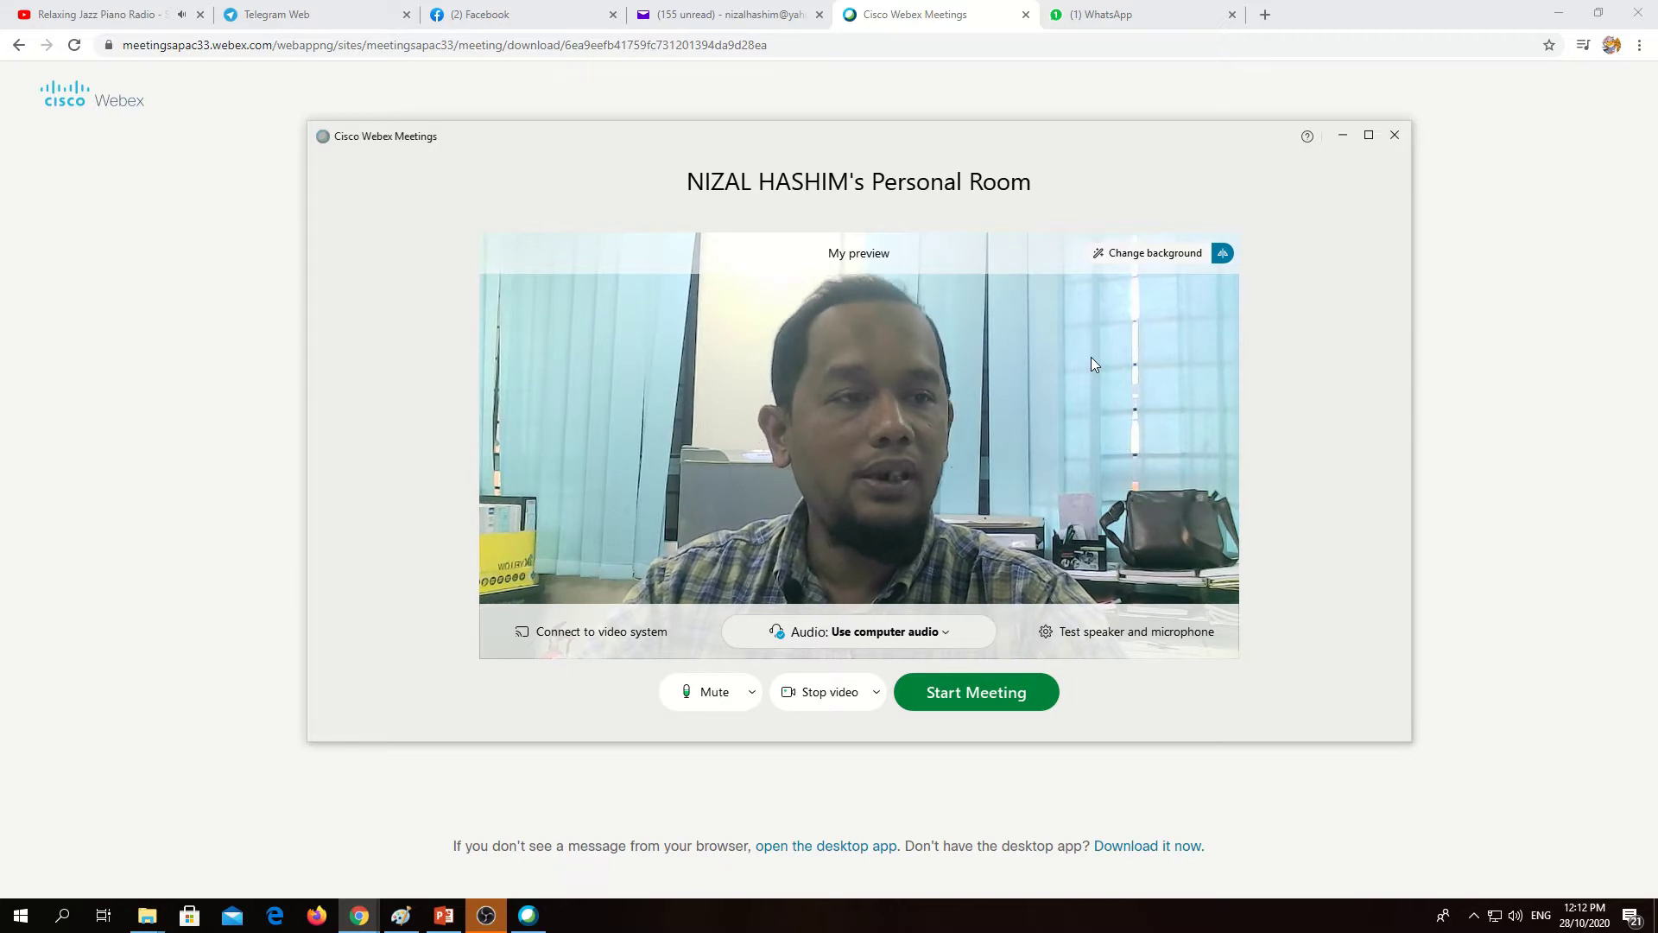
# Try the preset virtual backgrounds in the camera preview and apply the custom GREEN SCREEN background.
pyautogui.click(1150, 255)
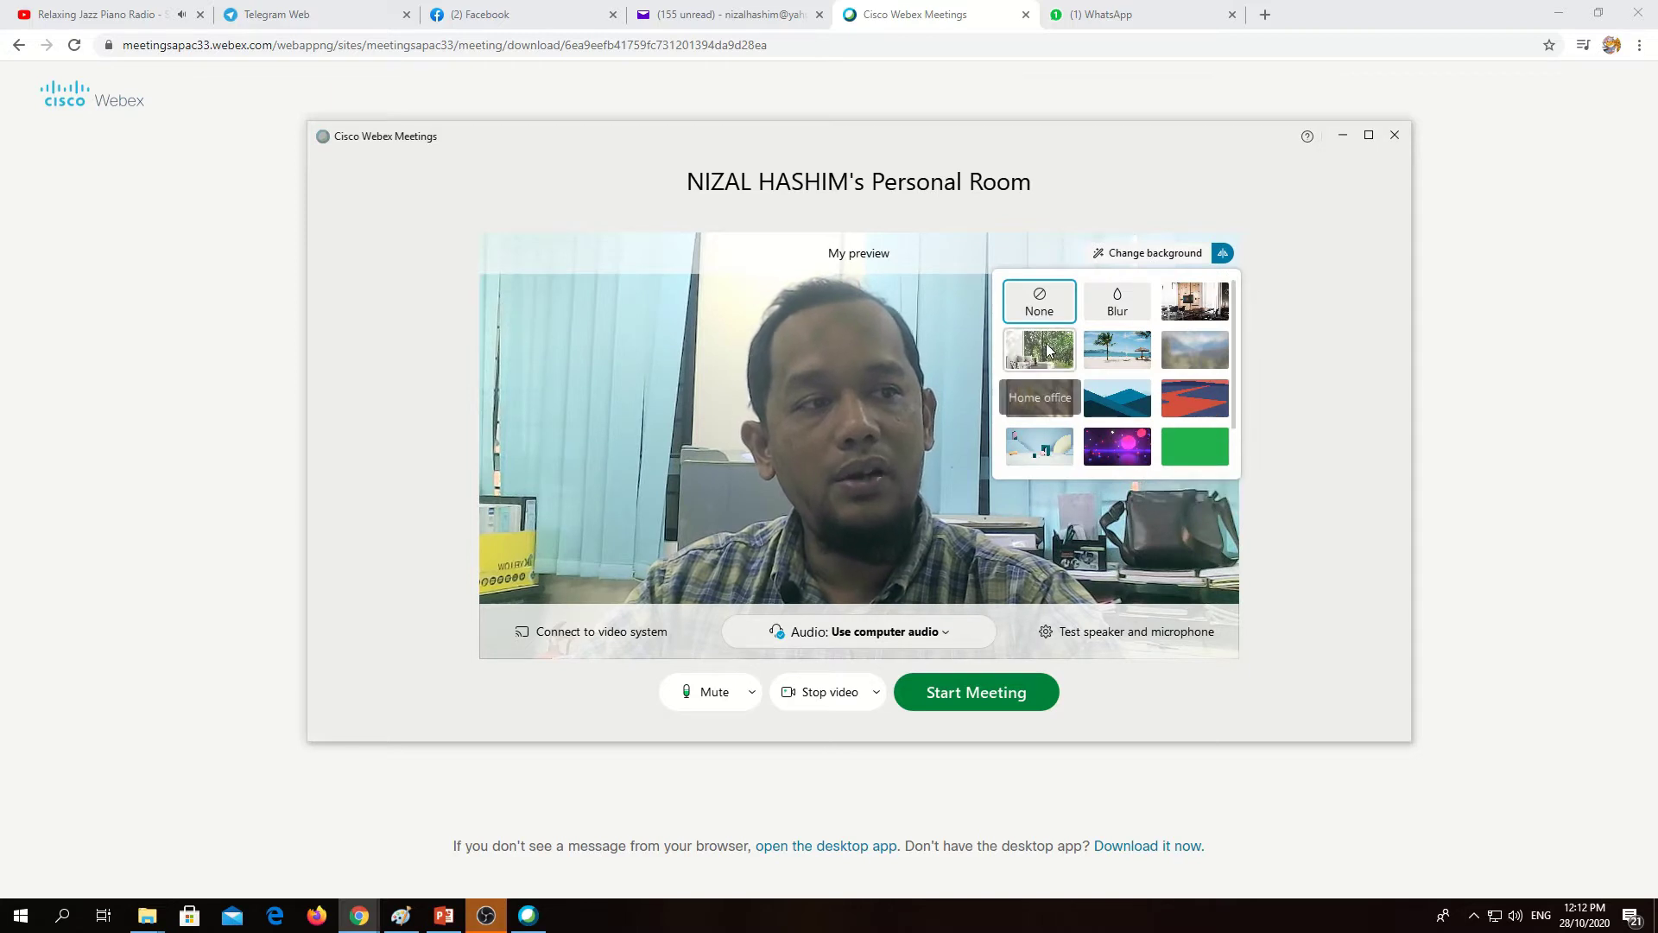
pyautogui.click(1195, 302)
pyautogui.click(1040, 350)
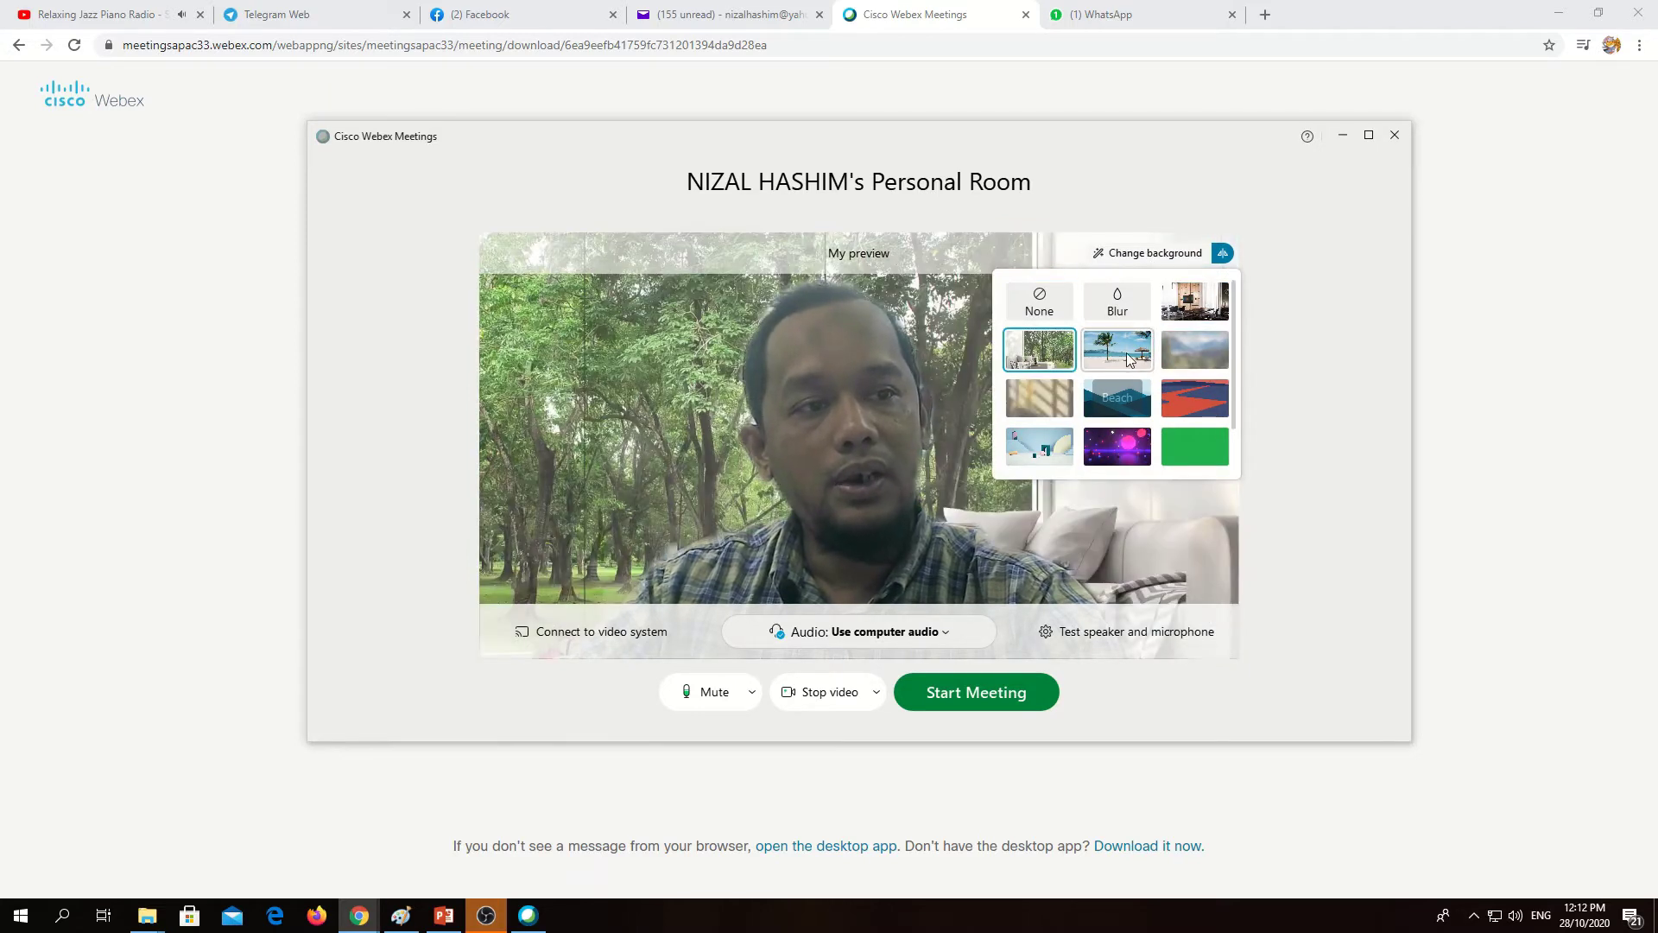
pyautogui.click(1138, 351)
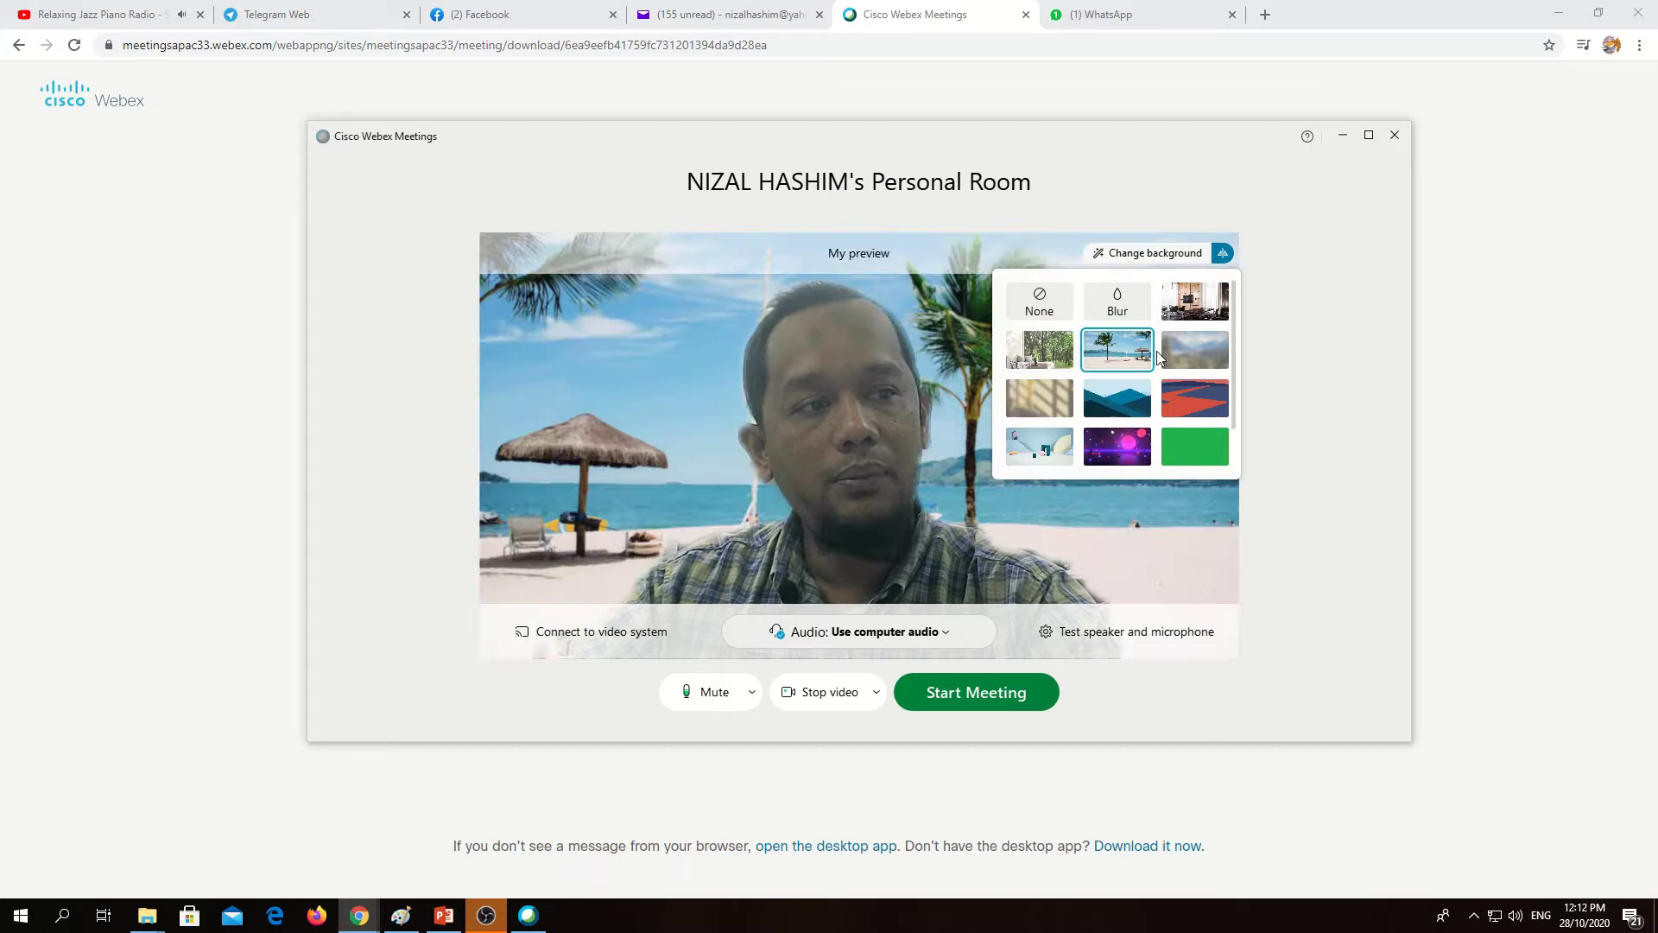
pyautogui.click(1202, 356)
pyautogui.click(1054, 403)
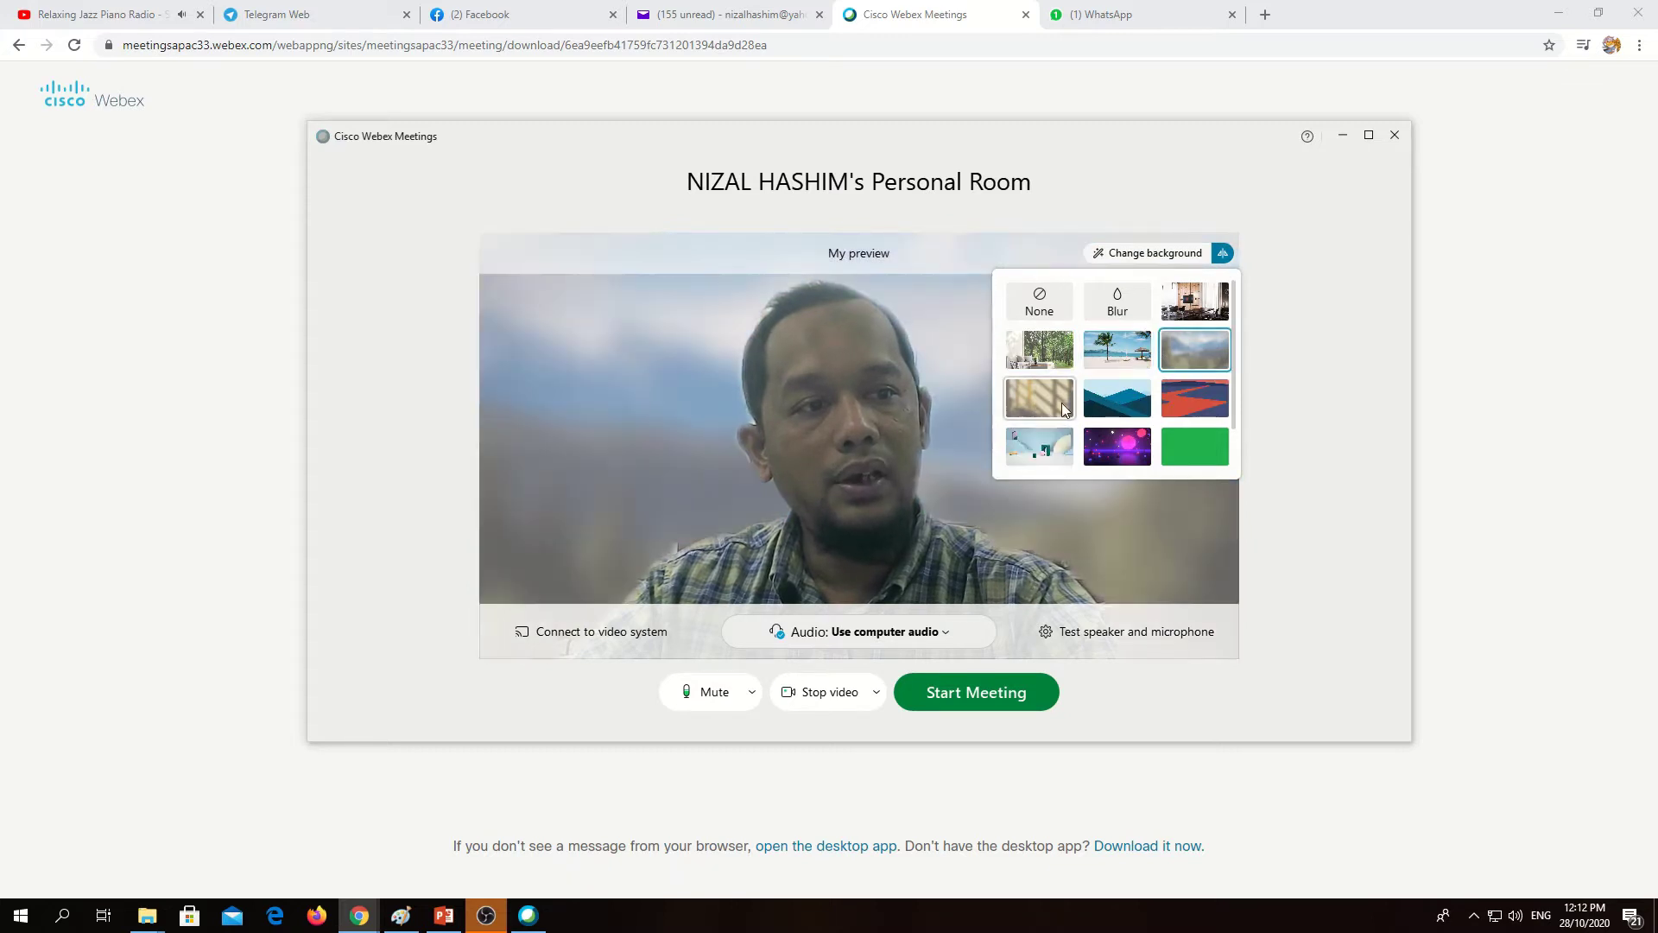
pyautogui.click(1116, 405)
pyautogui.click(1194, 397)
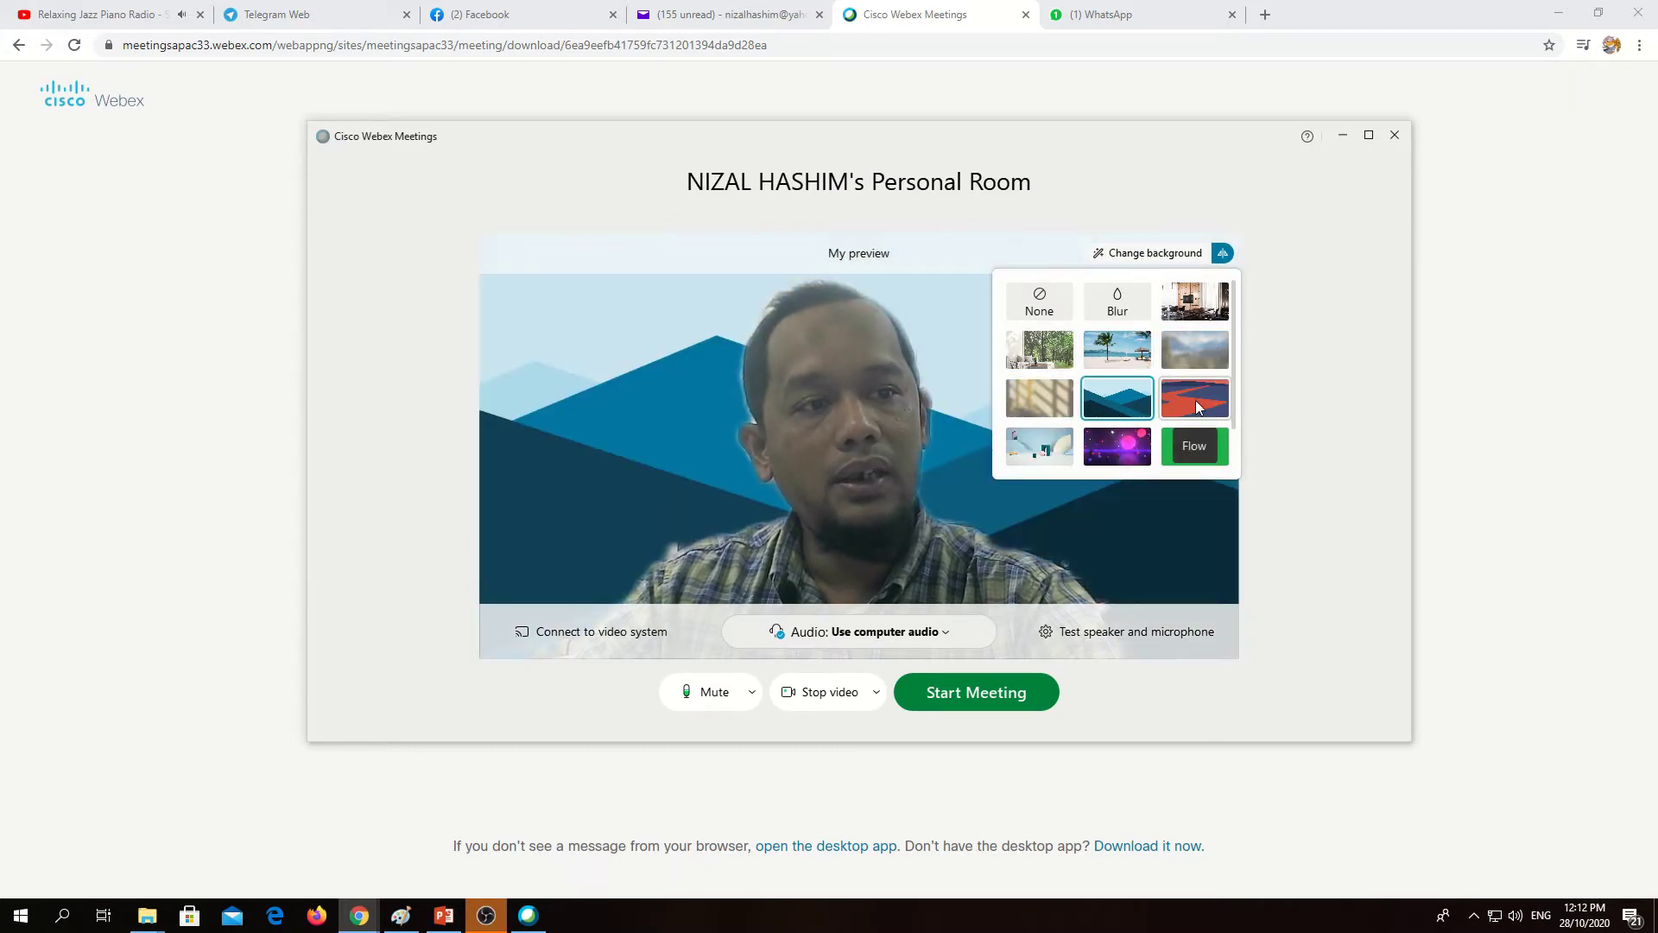
pyautogui.click(1015, 449)
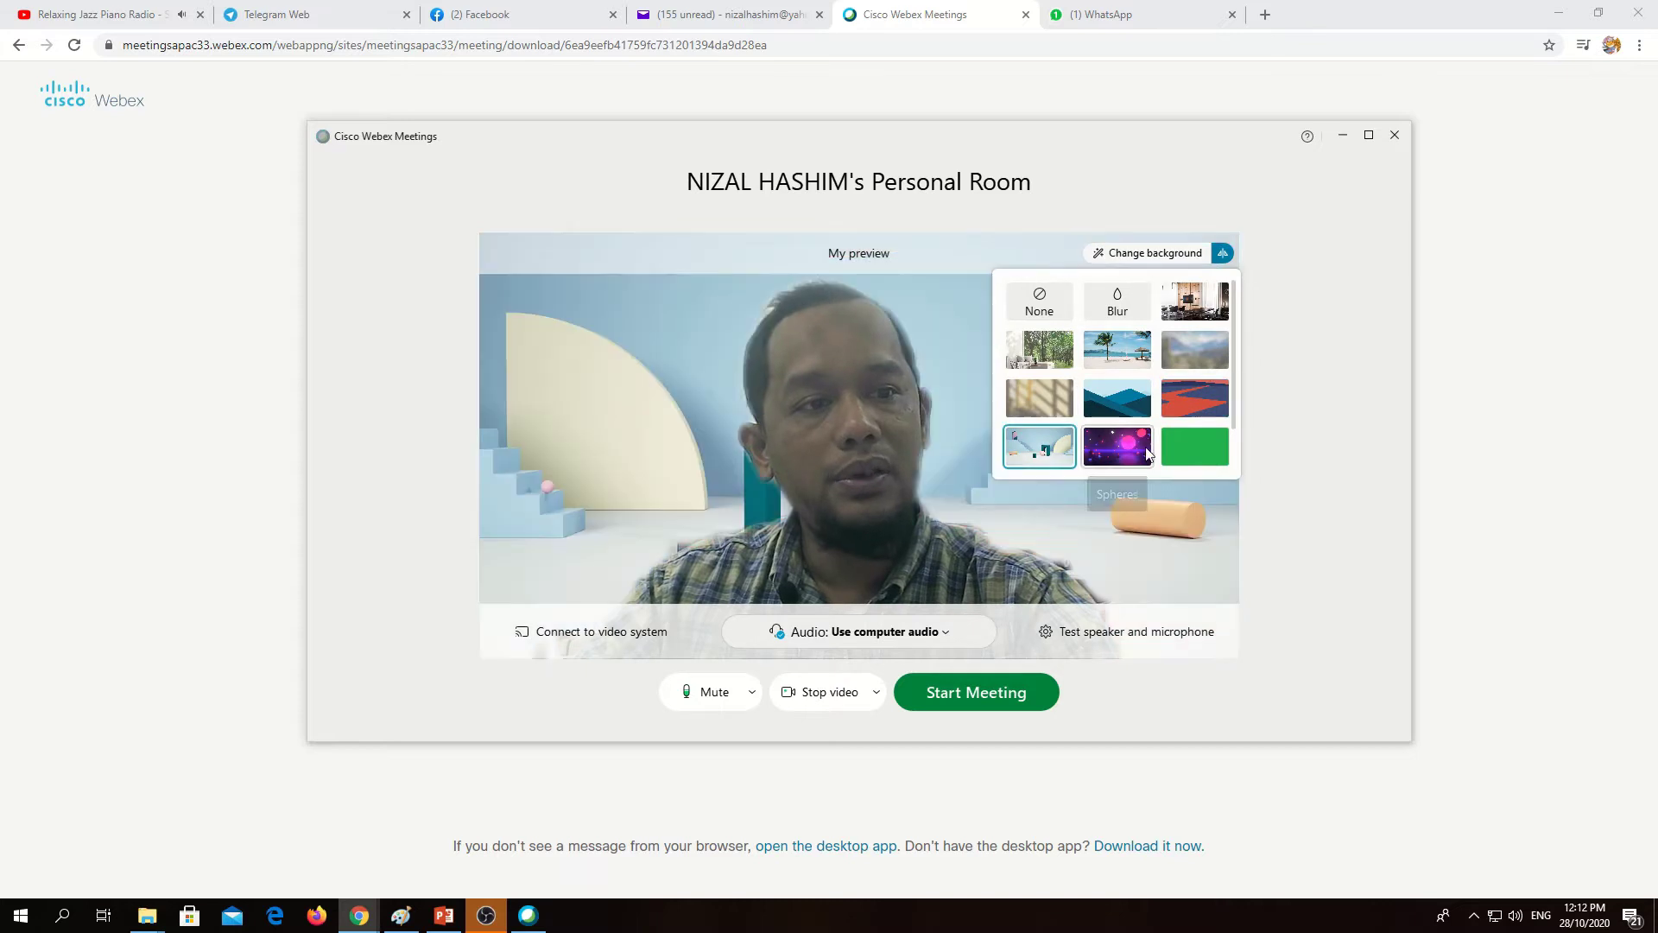
pyautogui.click(1193, 447)
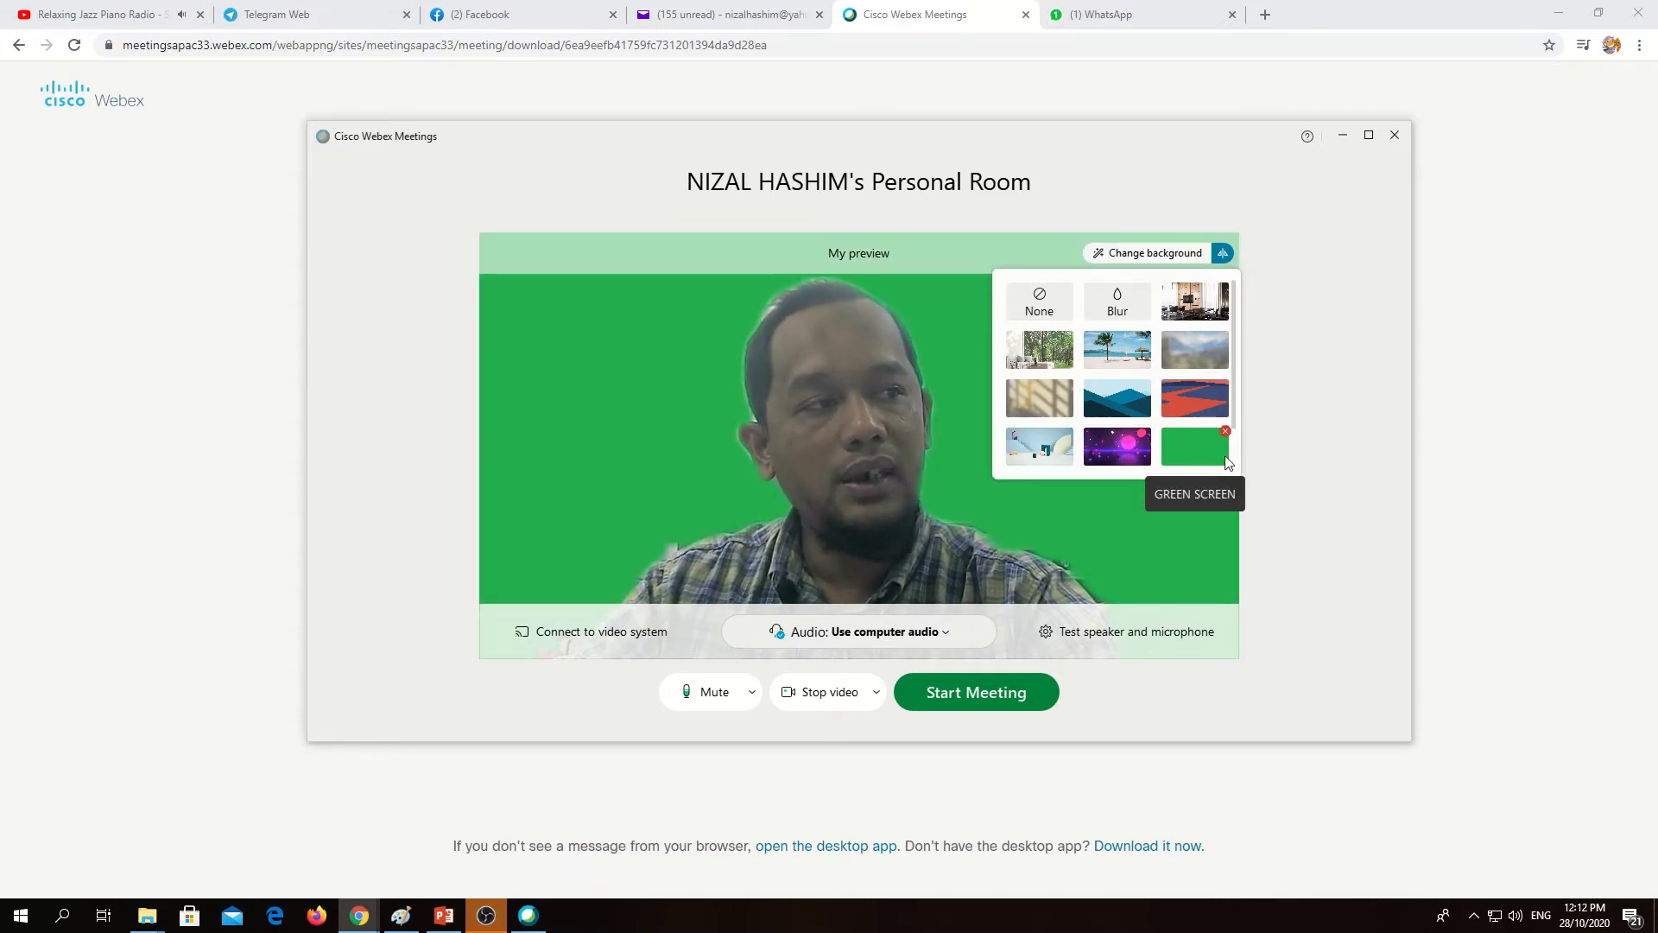
# Minimize the browser, switch to Paint and try yellow, light turquoise and red fills on the GREEN SCREEN image before refilling it with green.
pyautogui.click(1564, 17)
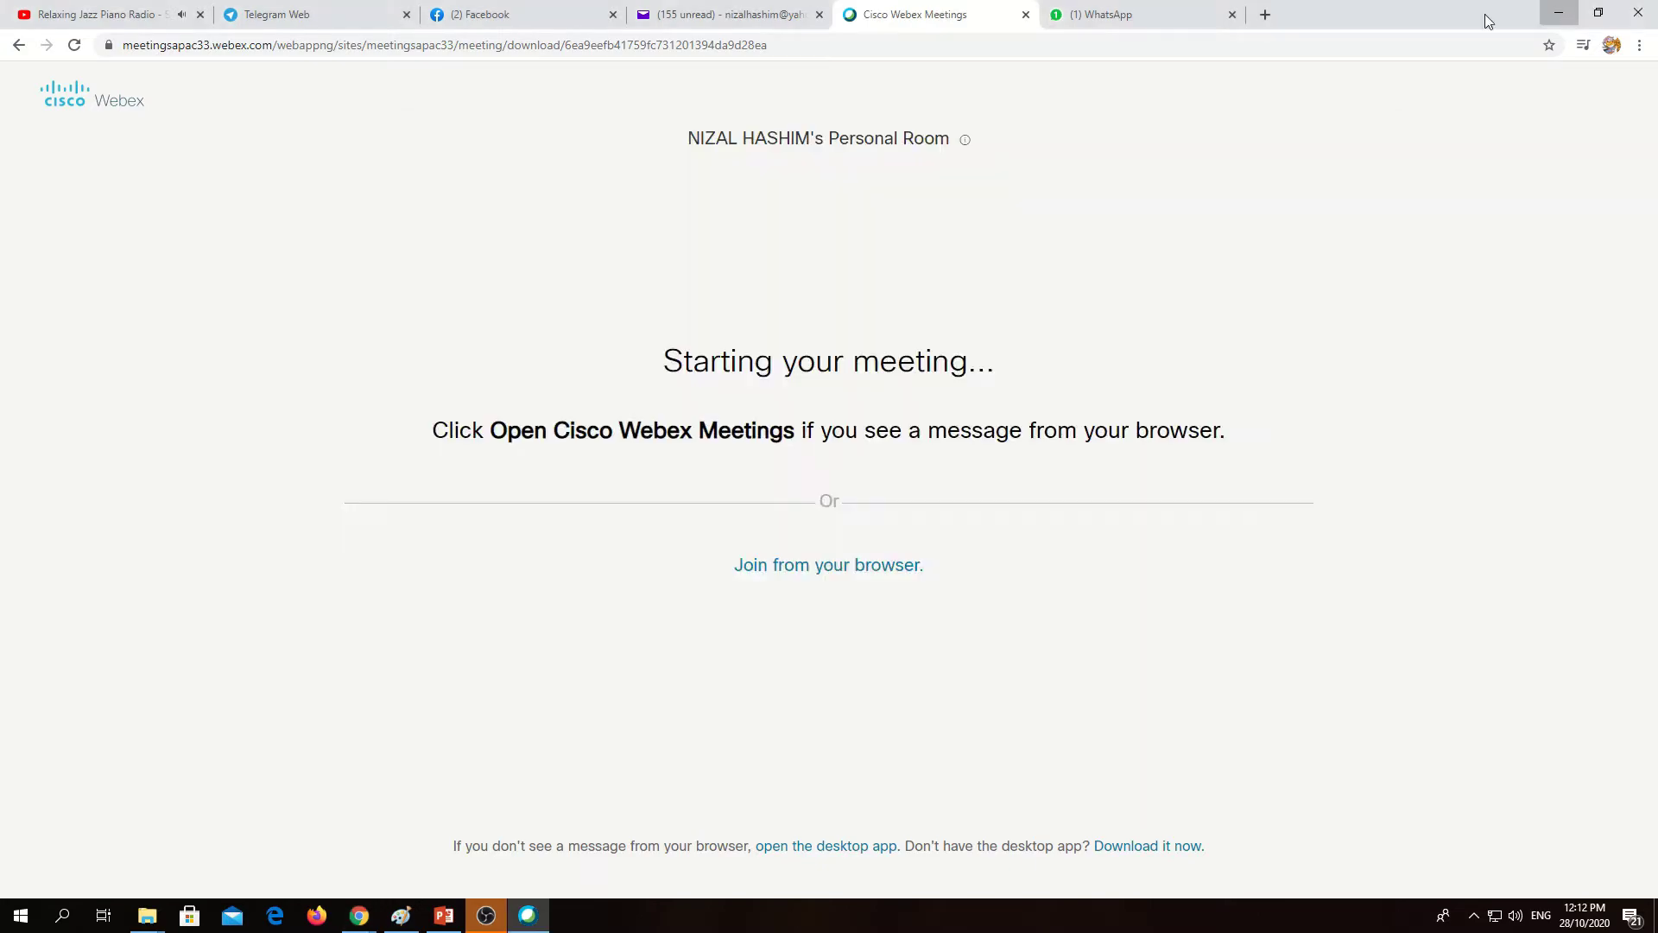
pyautogui.click(1555, 9)
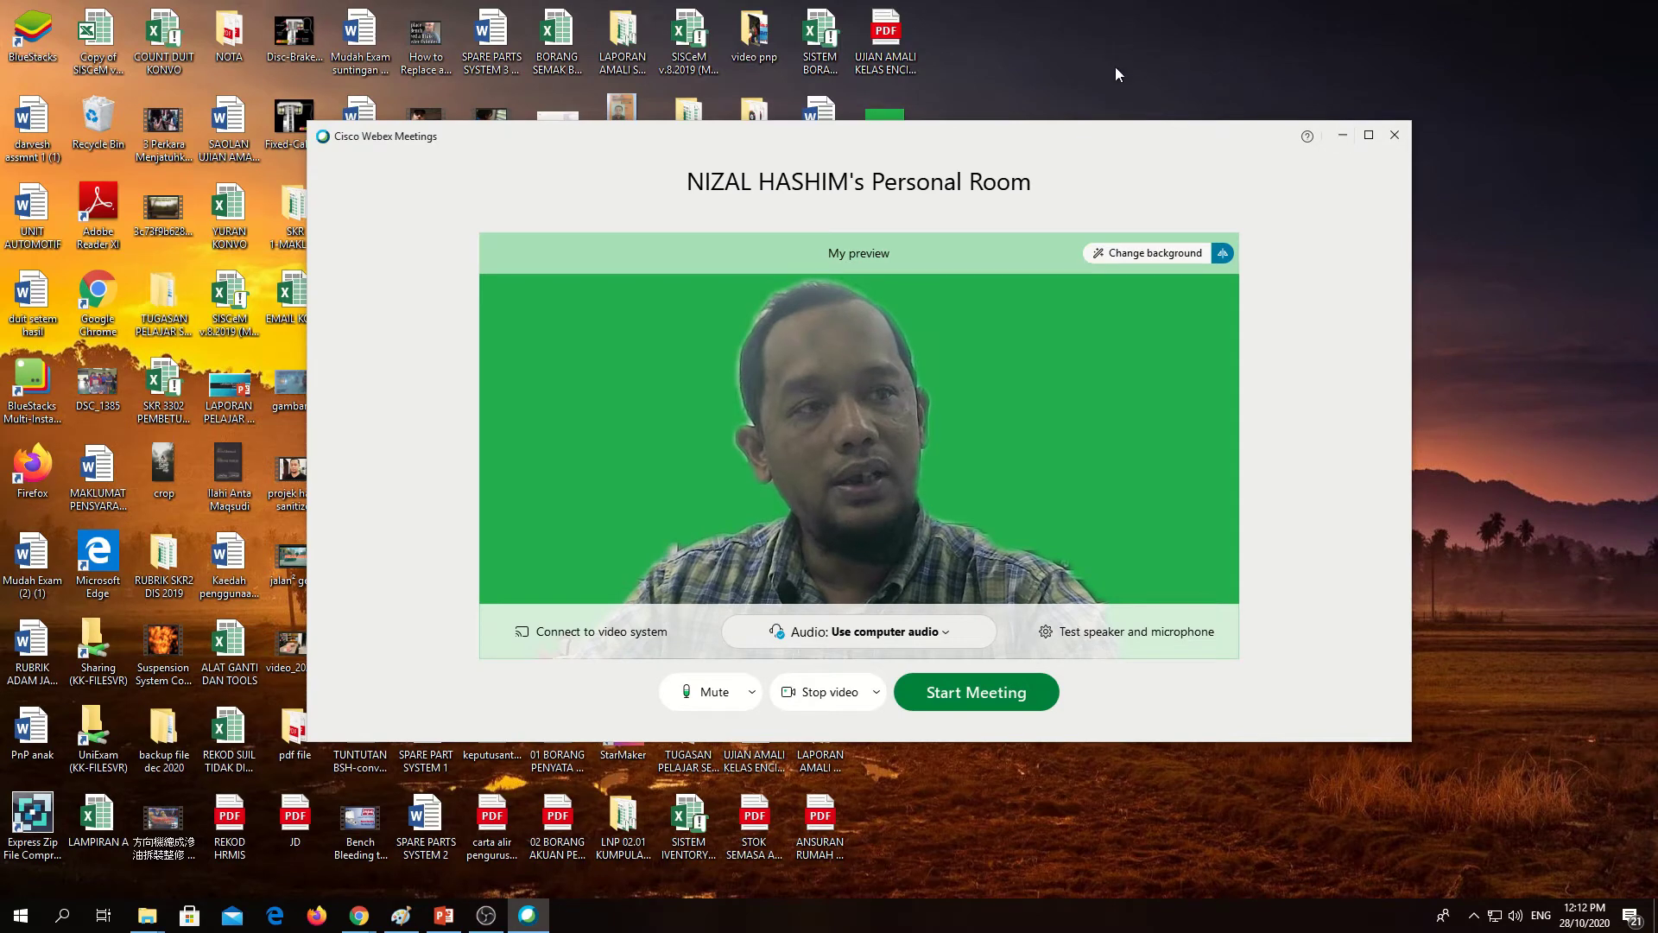
pyautogui.click(400, 915)
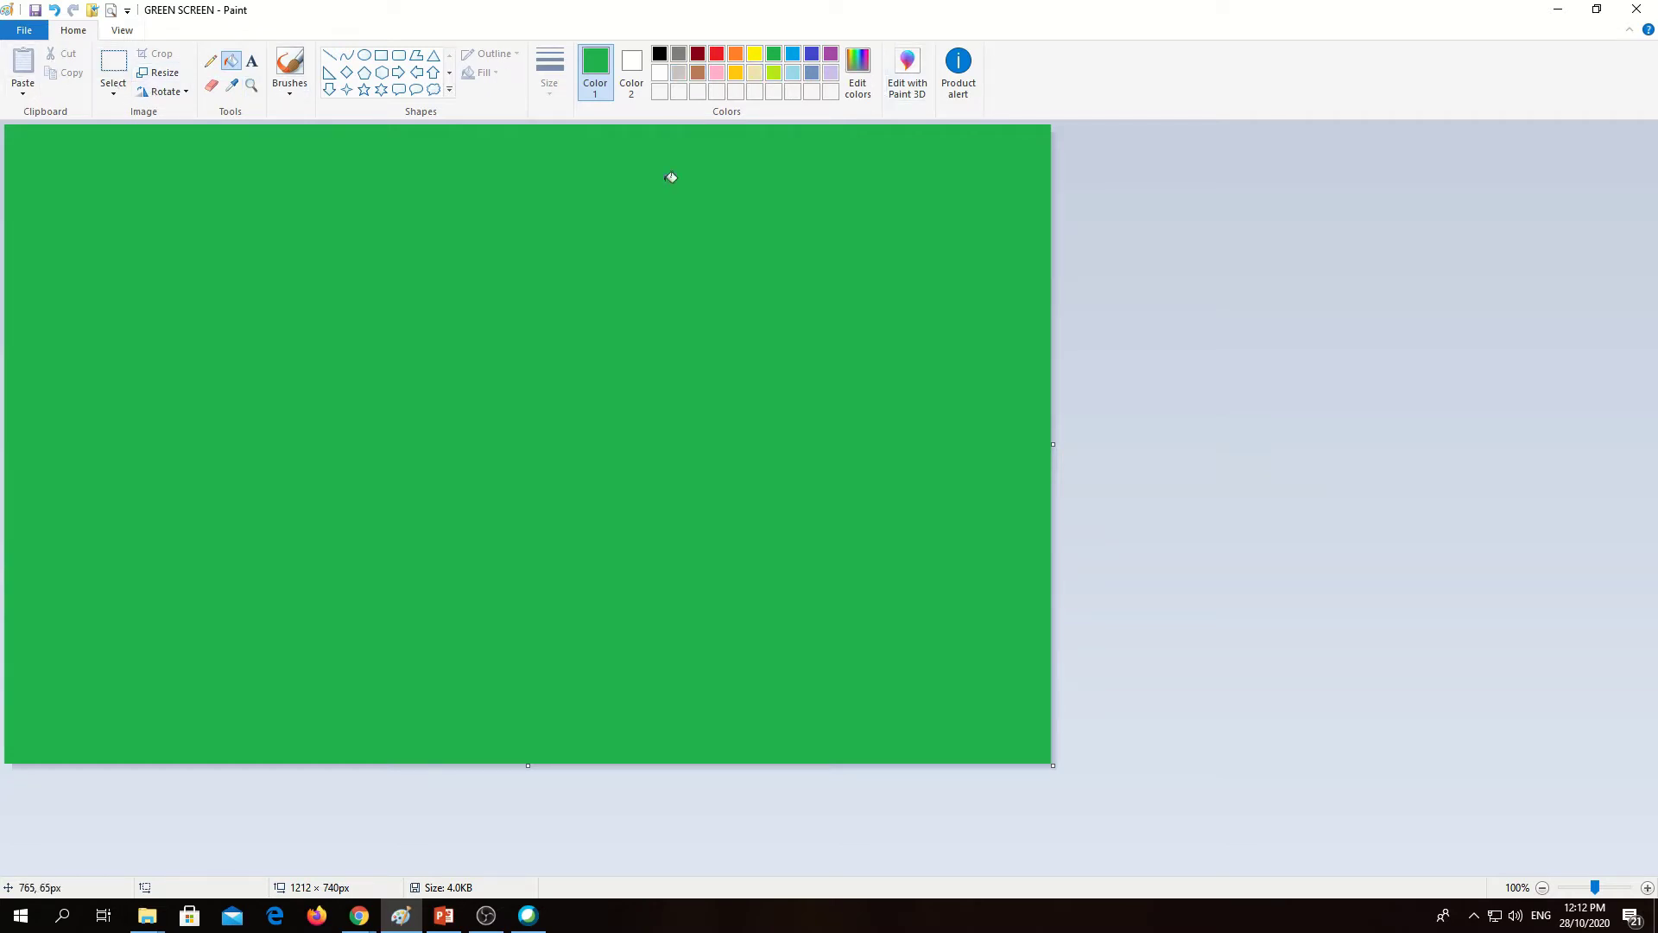
pyautogui.click(754, 54)
pyautogui.click(933, 237)
pyautogui.click(796, 76)
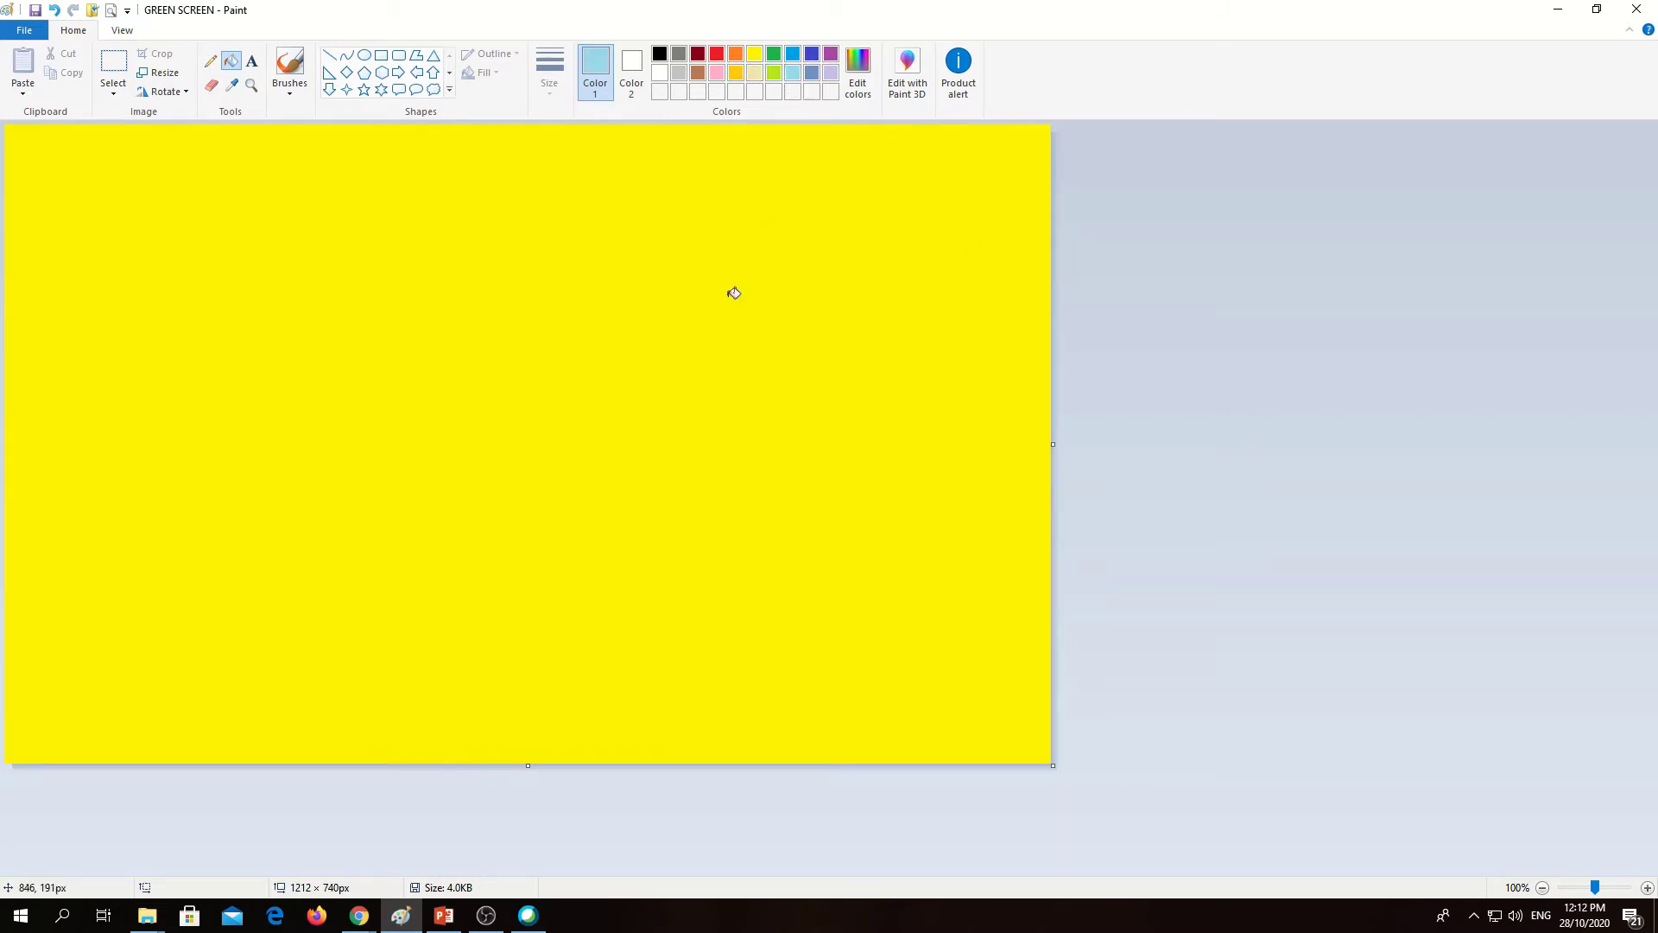
pyautogui.click(695, 316)
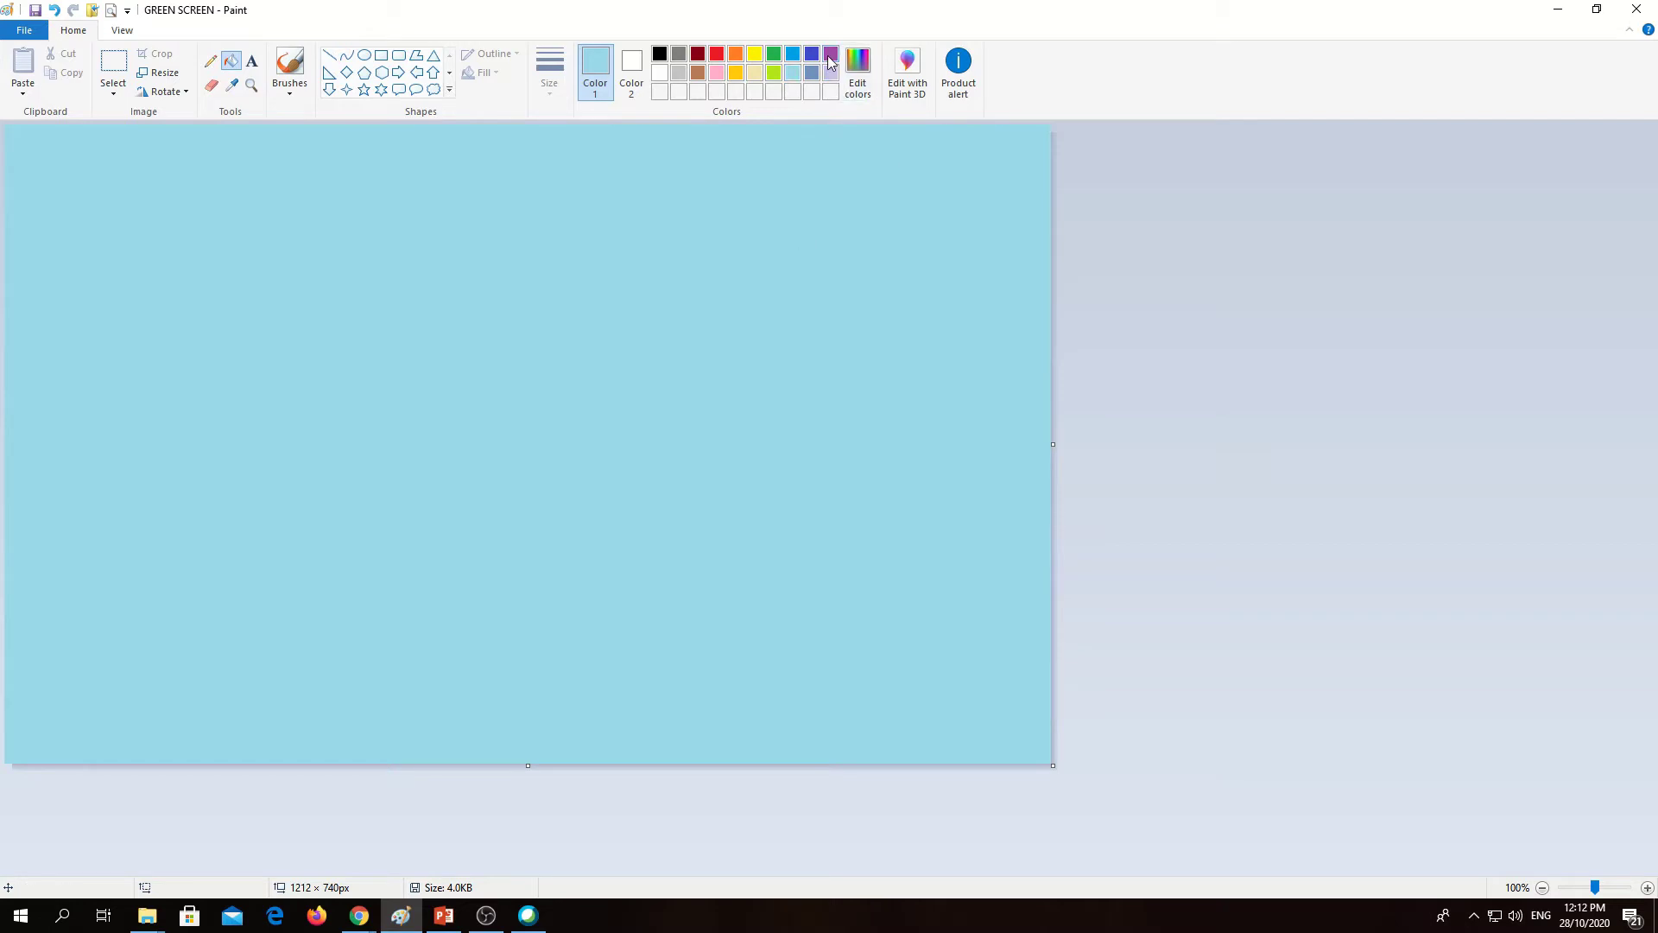
pyautogui.click(717, 56)
pyautogui.click(724, 309)
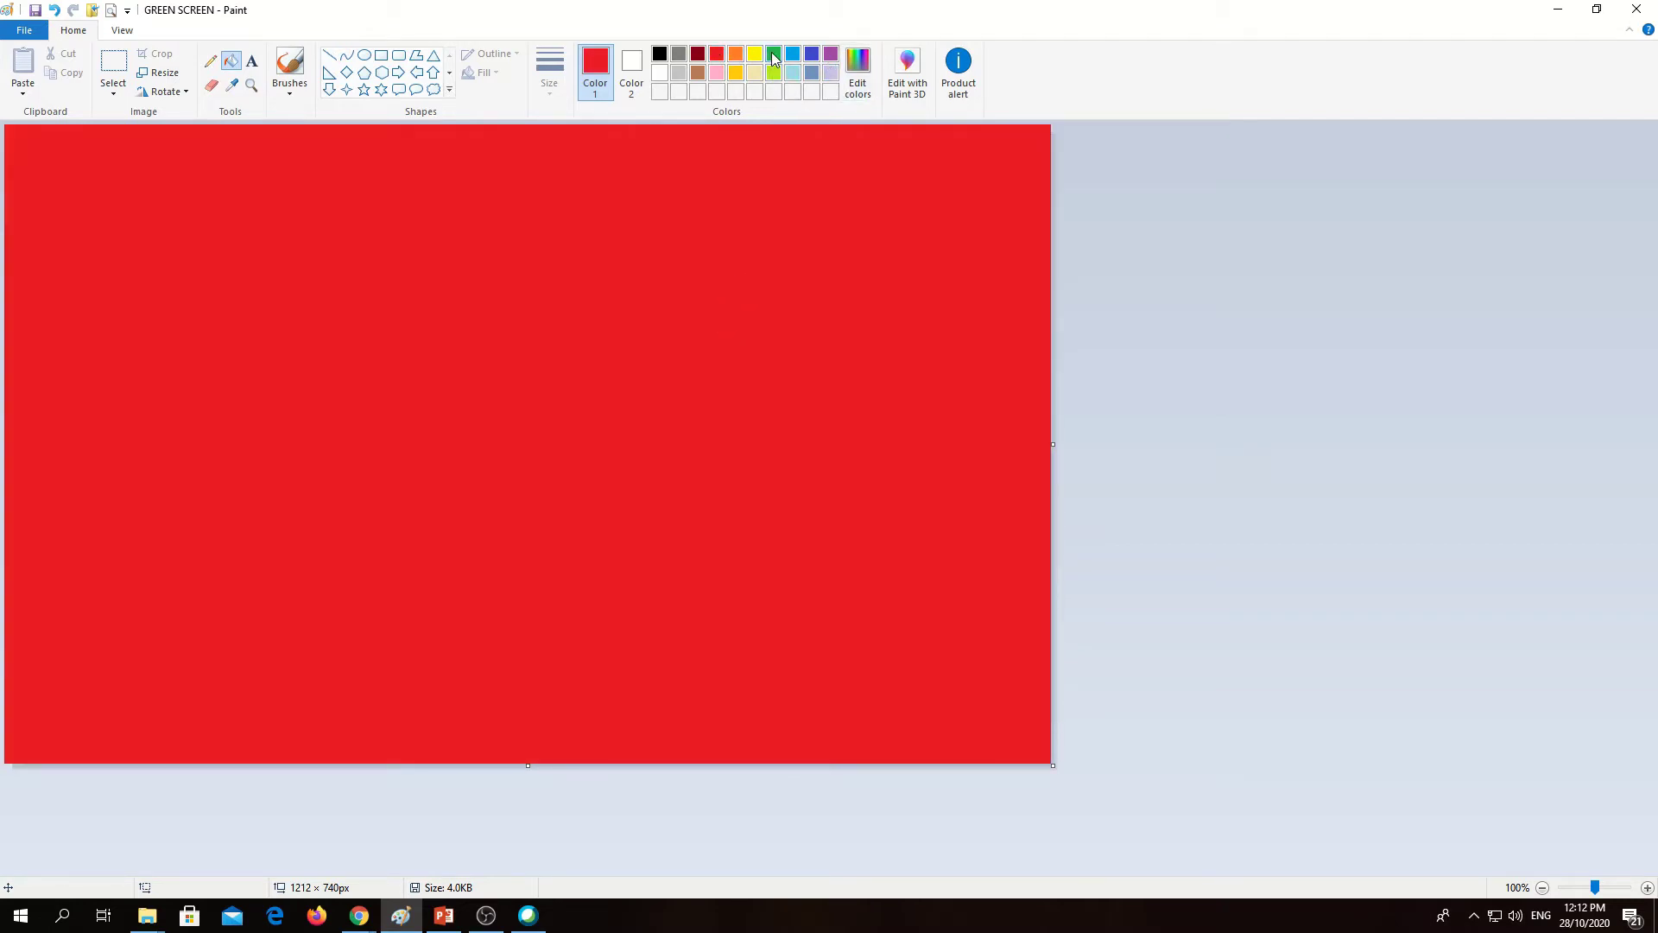
pyautogui.click(774, 56)
pyautogui.click(789, 304)
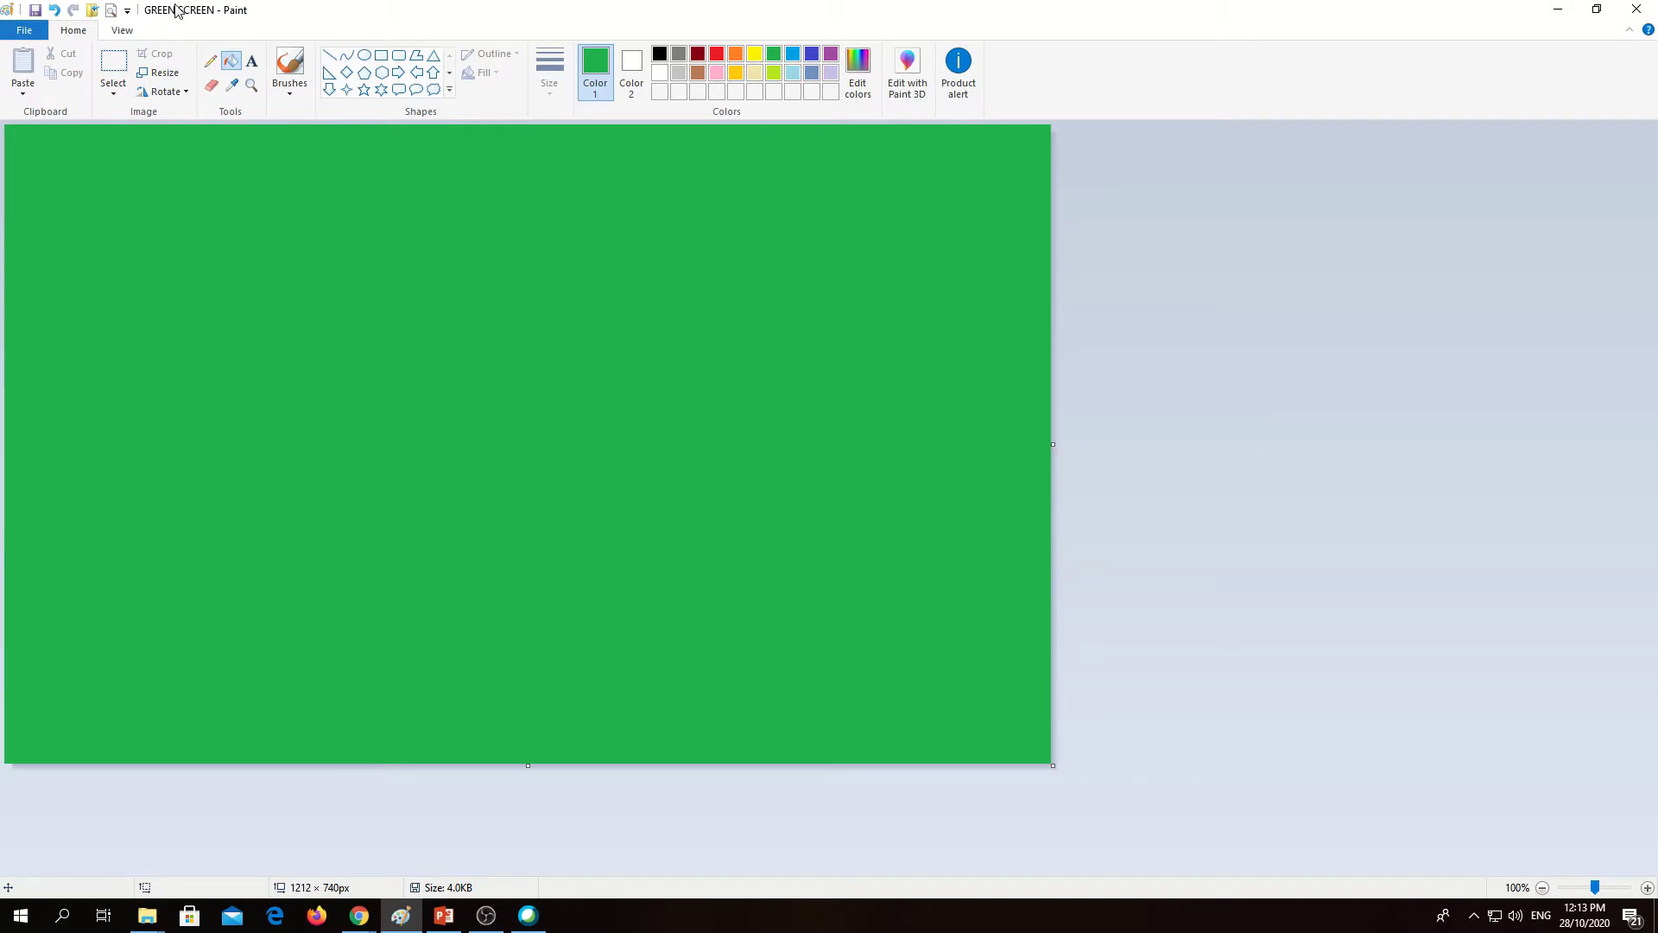
# Minimize Paint and move the Webex window aside to show the GREEN SCREEN image on the desktop.
pyautogui.click(1557, 8)
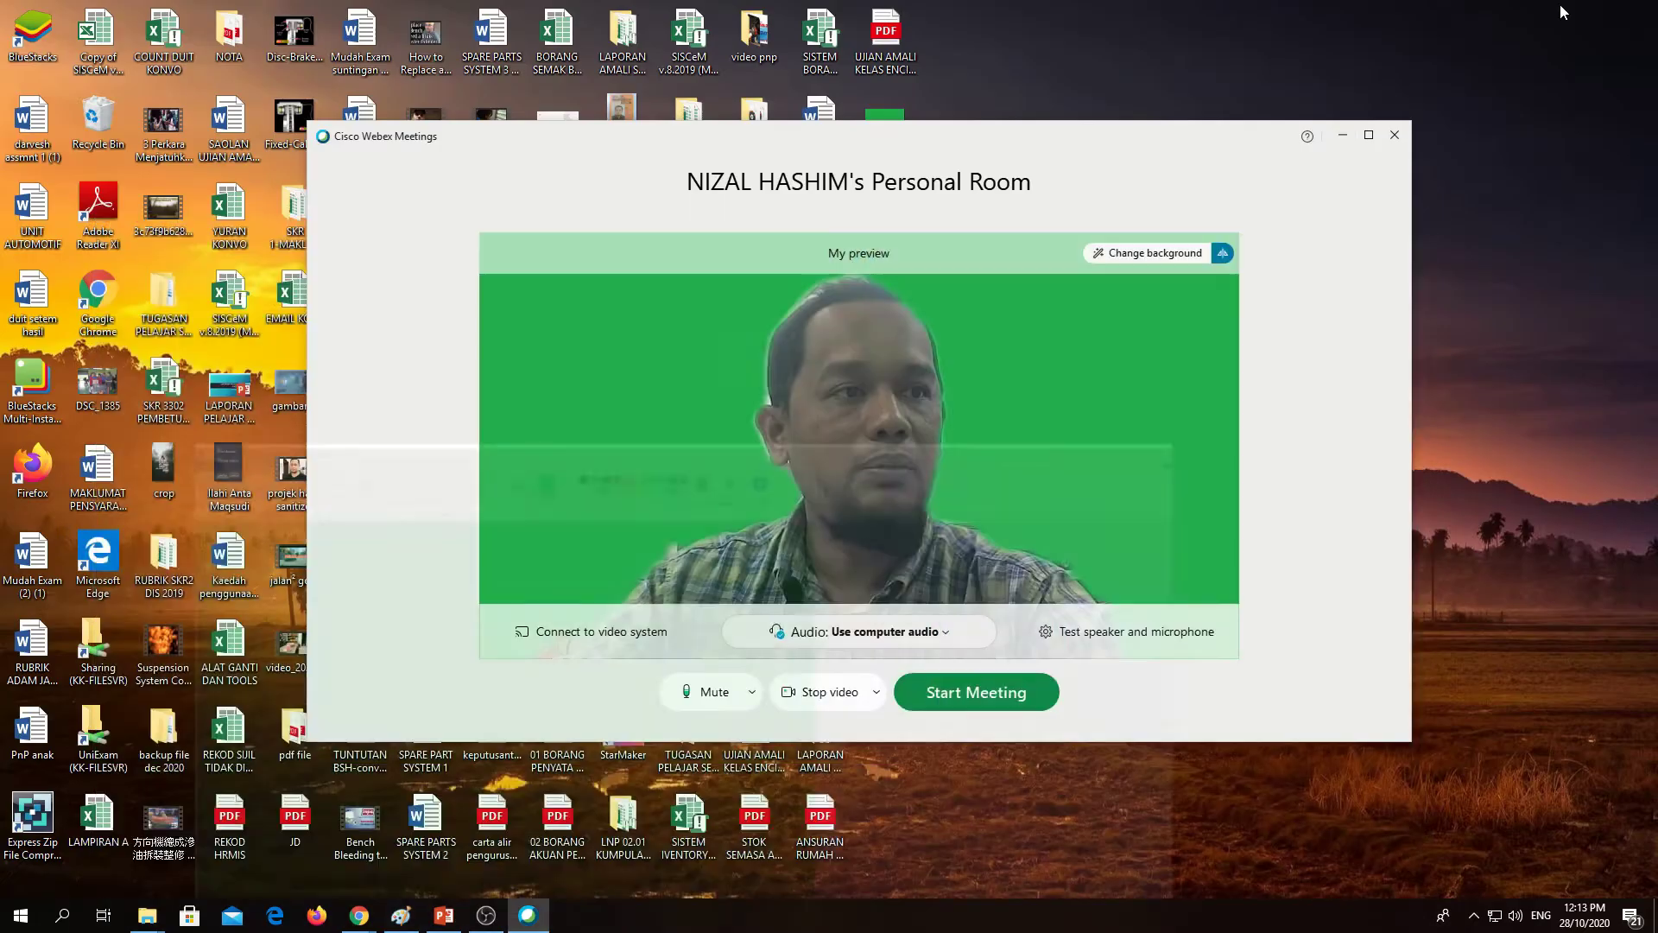
pyautogui.moveTo(1029, 129); pyautogui.dragTo(1018, 252)
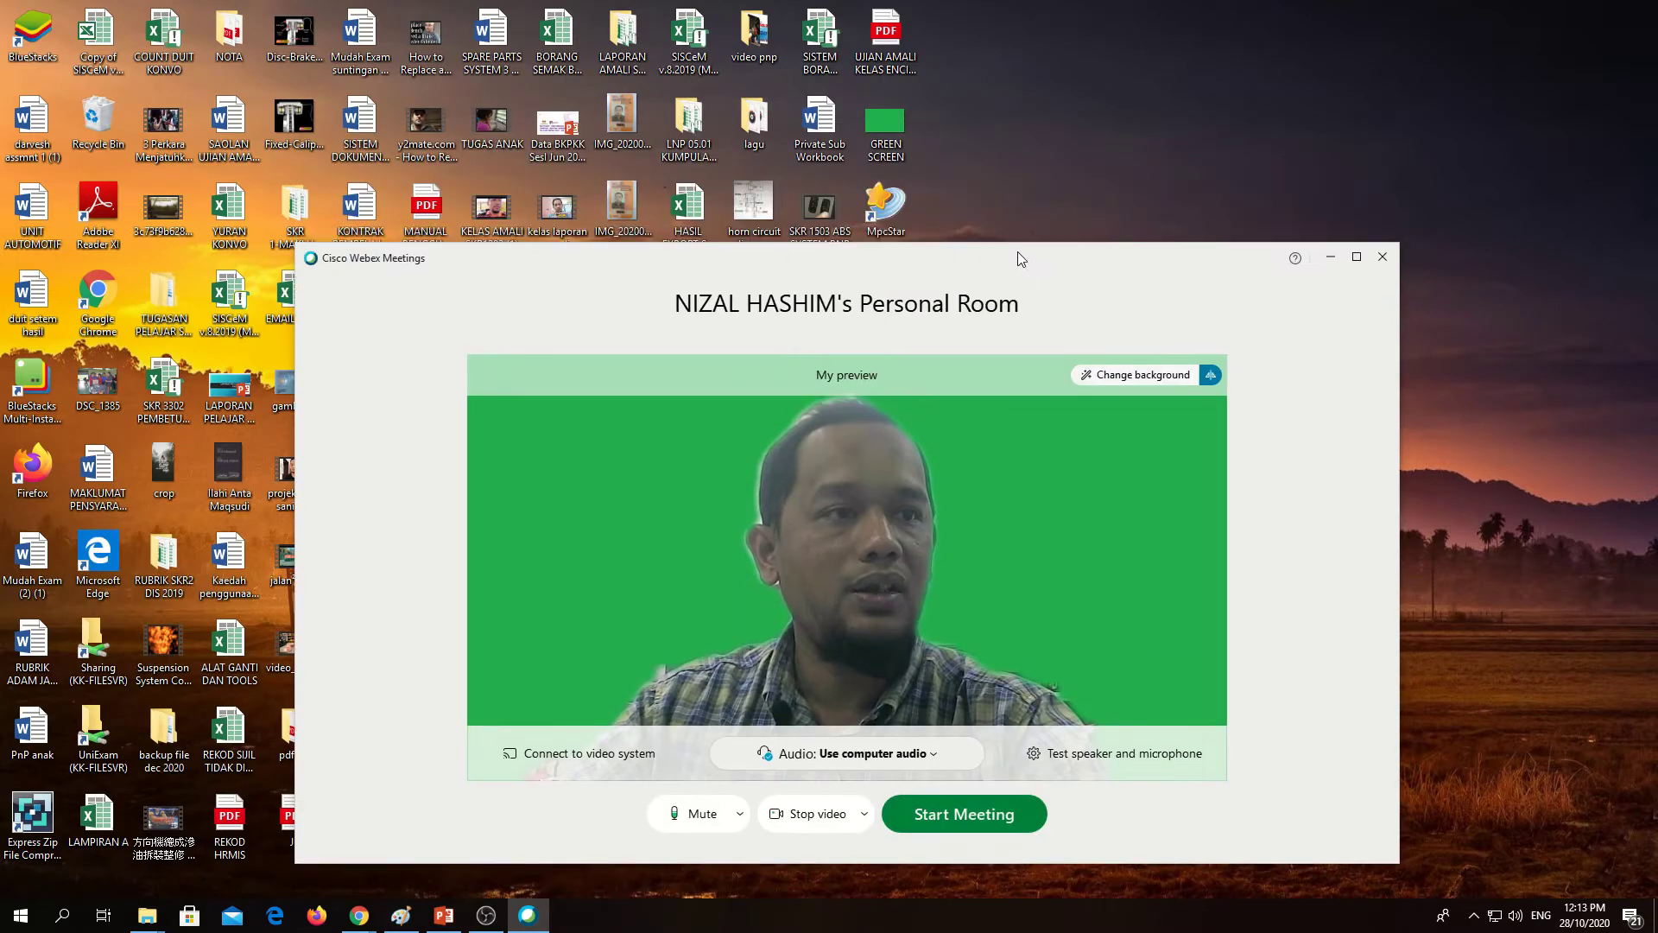
pyautogui.click(885, 138)
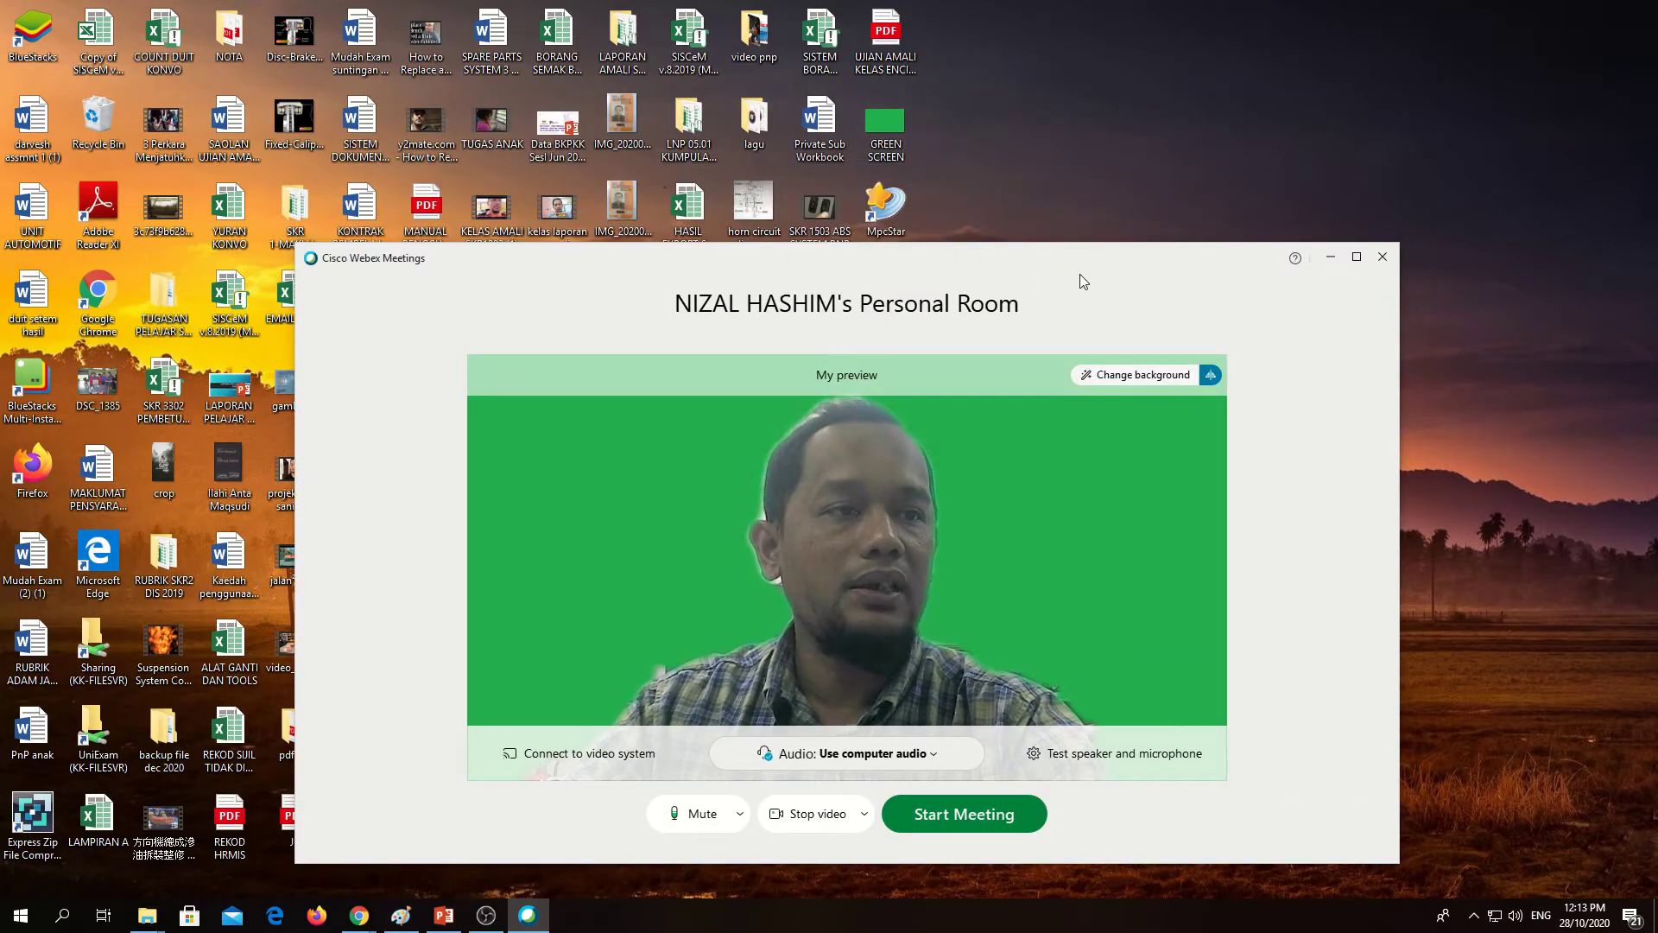
pyautogui.moveTo(1036, 257); pyautogui.dragTo(998, 88)
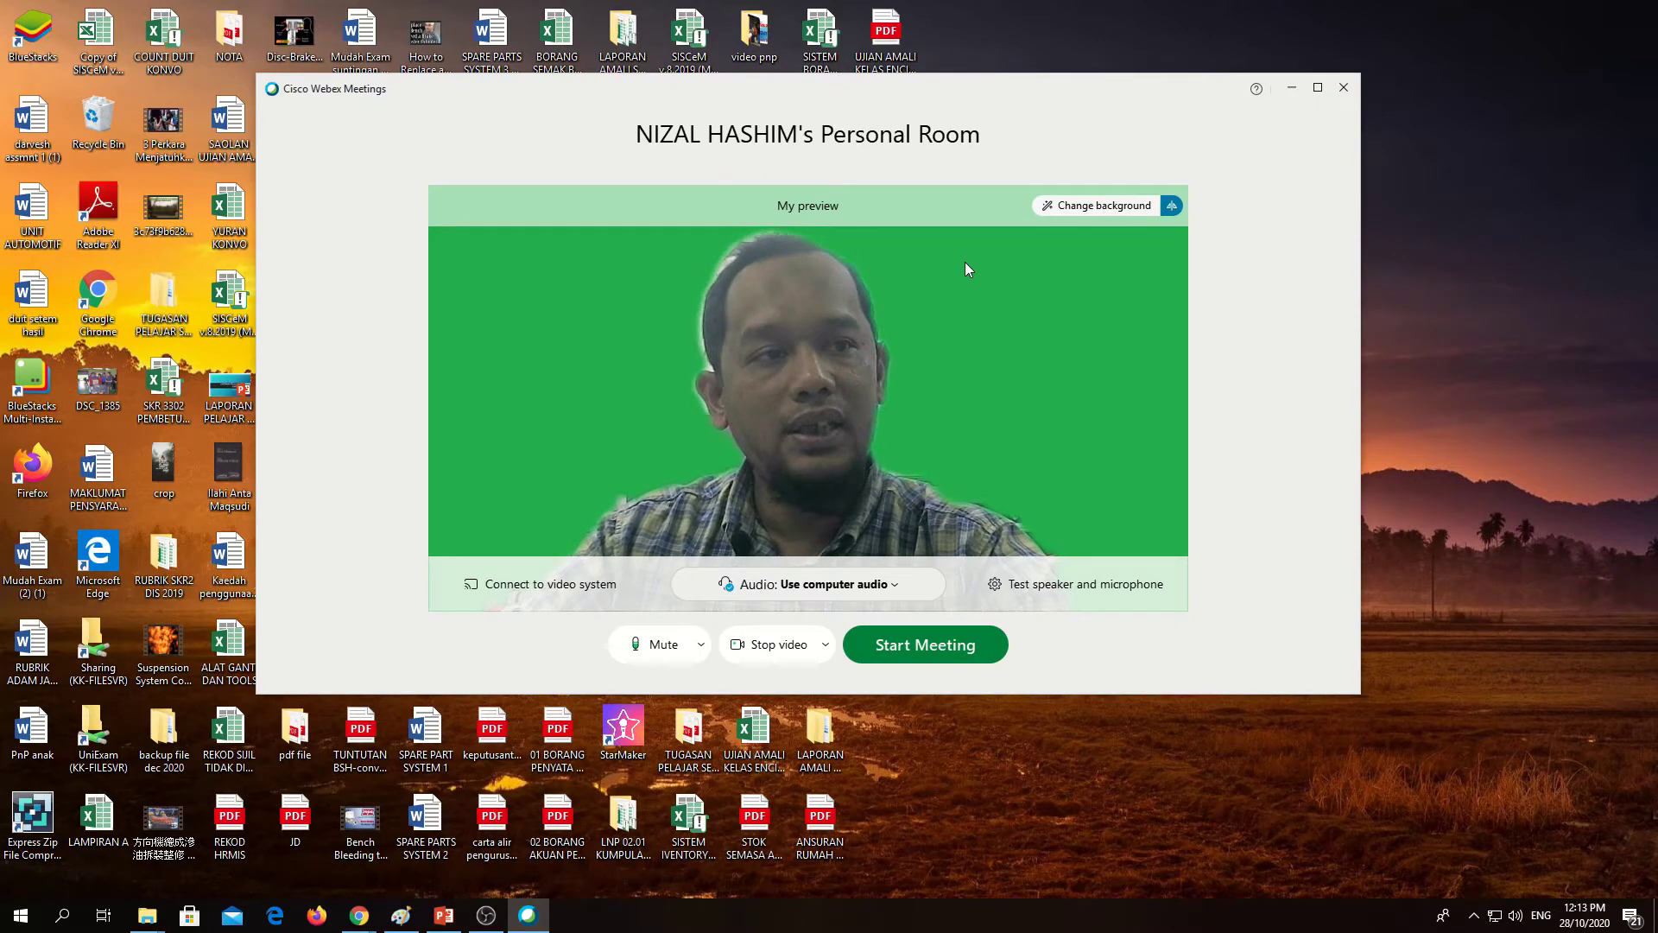
# Try the blue mountains virtual background in the Webex preview and switch back to GREEN SCREEN.
pyautogui.click(1114, 207)
pyautogui.click(1067, 349)
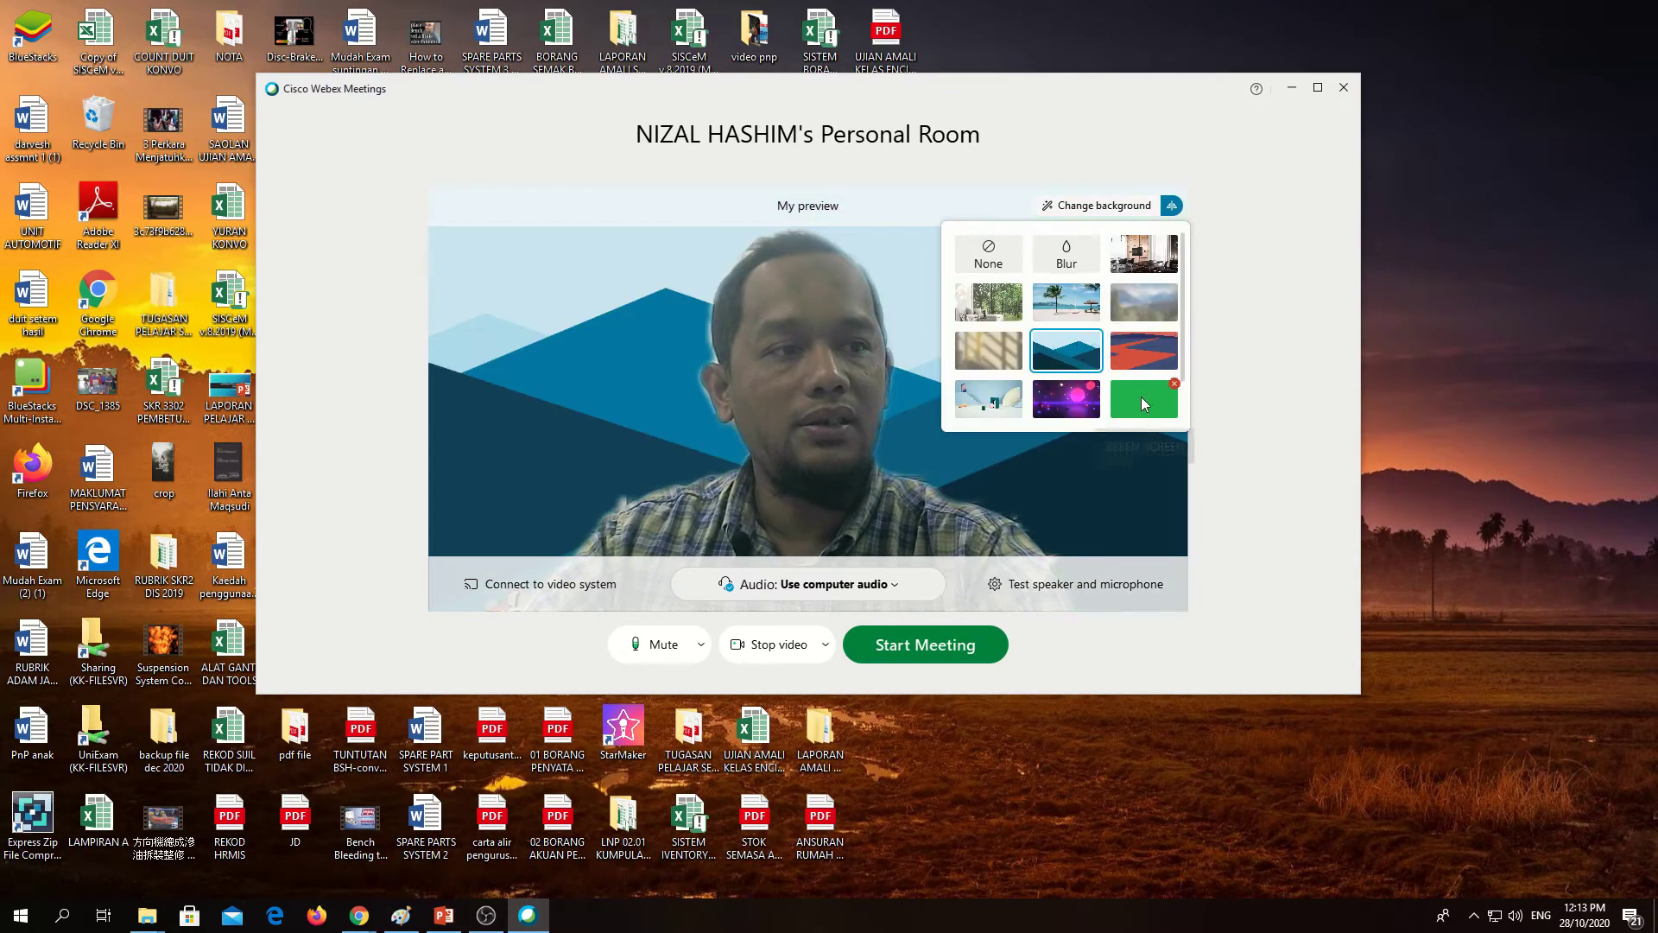
pyautogui.click(1155, 392)
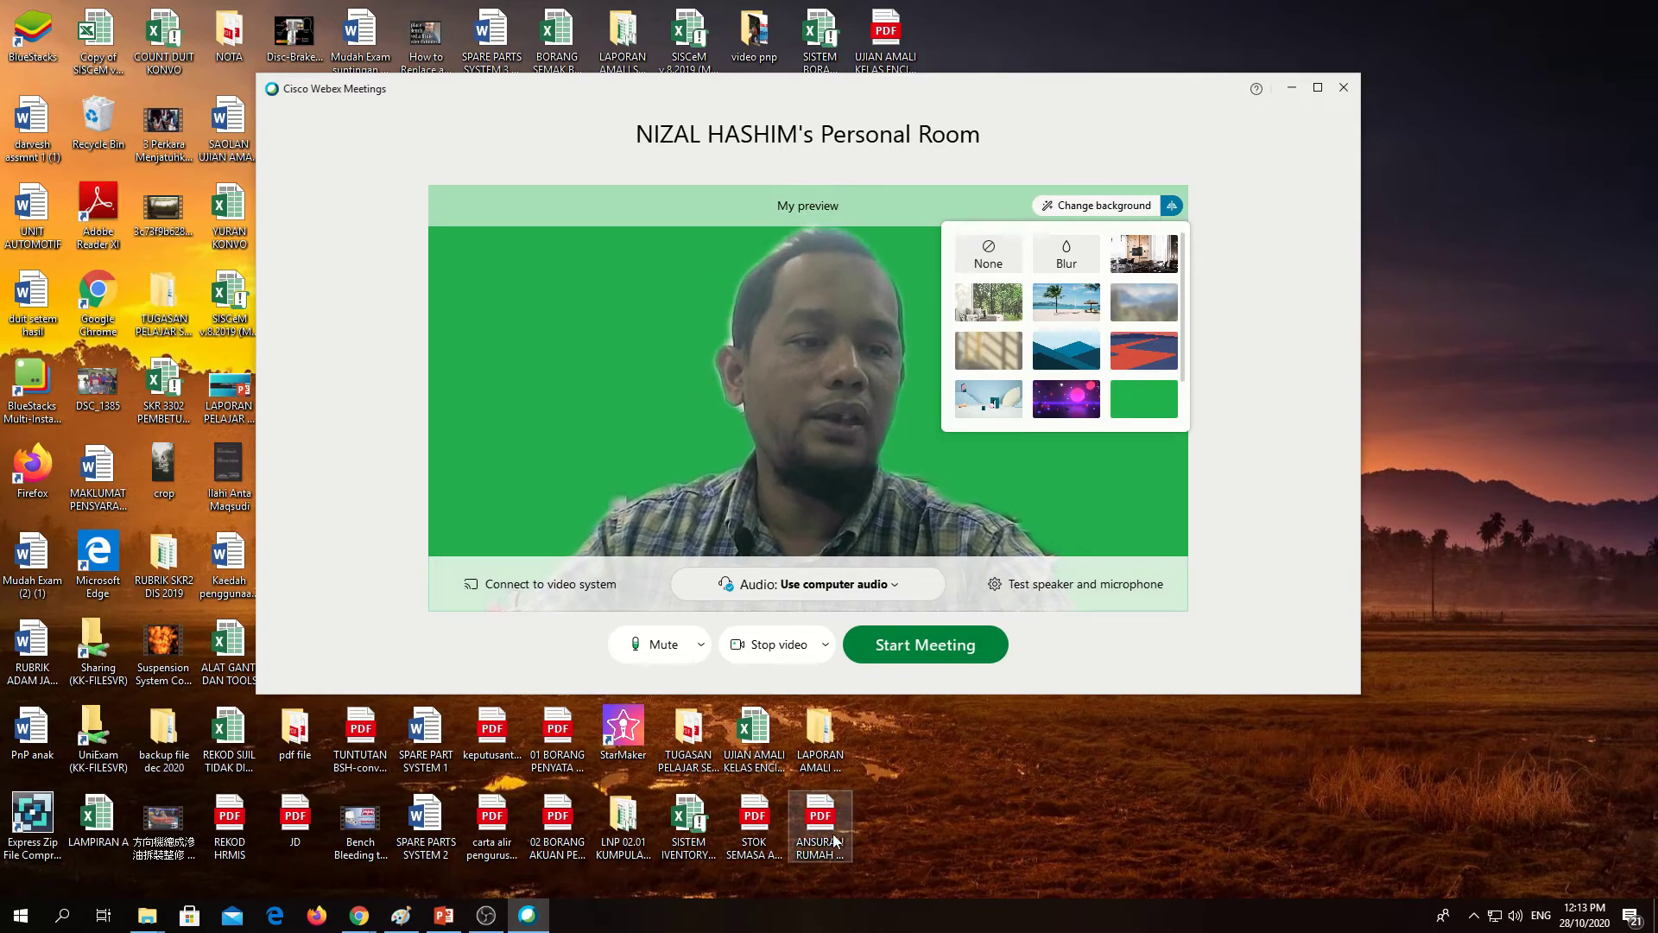
# Switch to OBS Studio and add a new scene named "green screen".
pyautogui.click(490, 917)
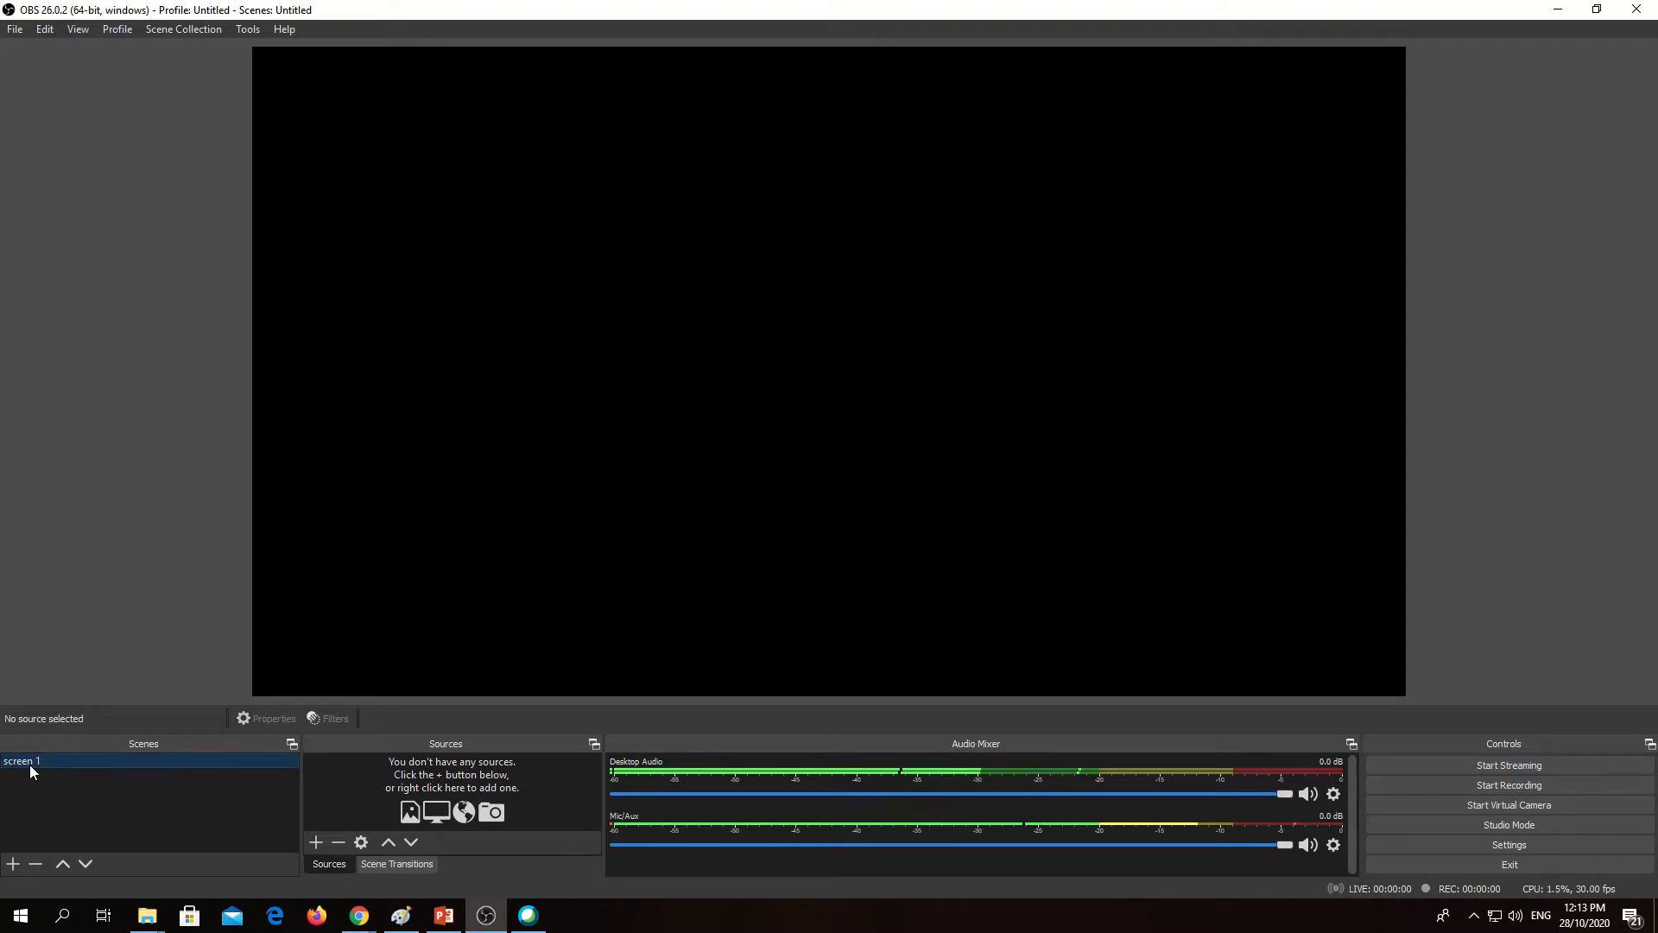
pyautogui.rightClick(65, 762)
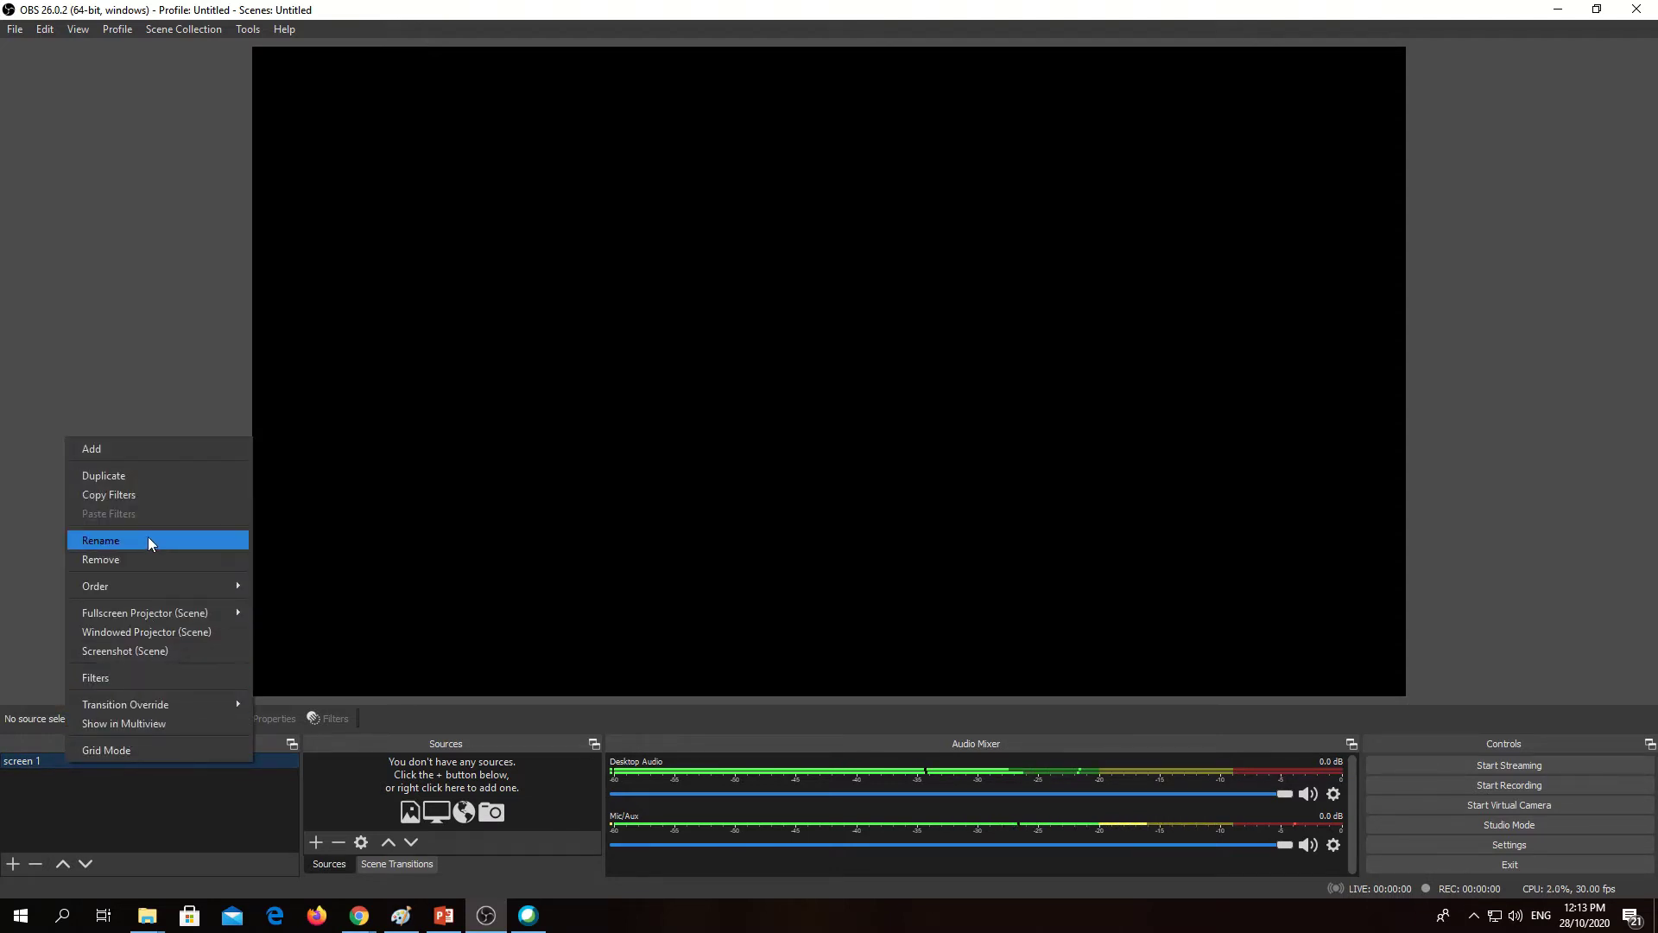
pyautogui.click(12, 863)
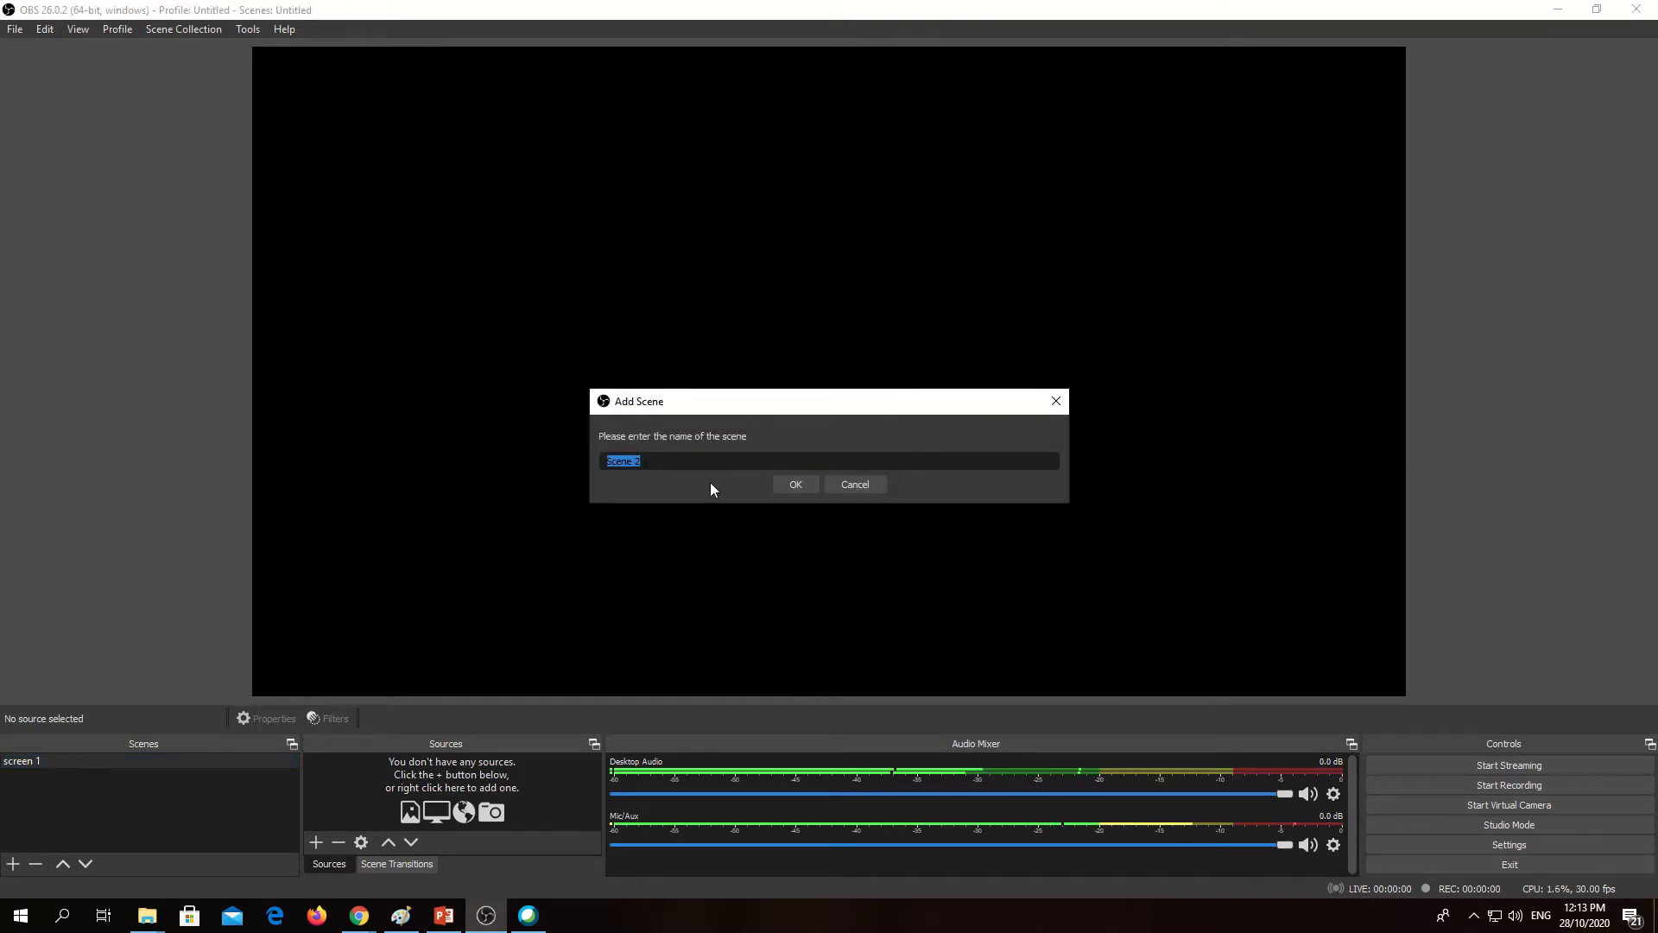
pyautogui.write('green screen')
pyautogui.click(794, 482)
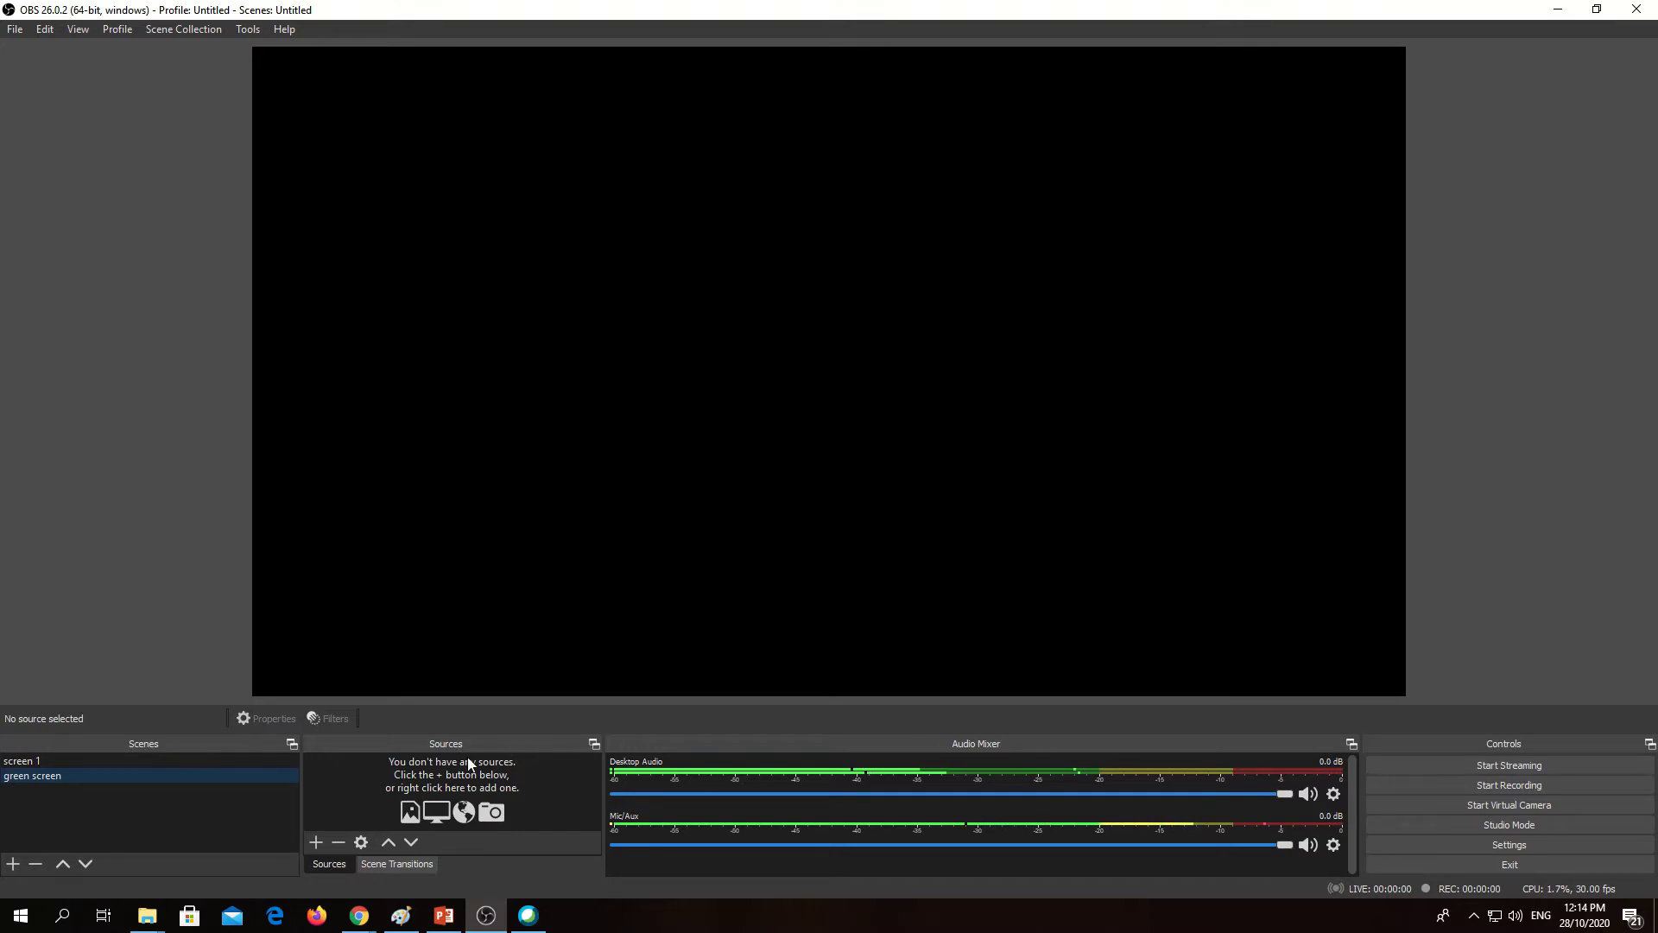
# Add a Window Capture source named "cisco webex meeting" that captures the Cisco Webex Meetings window.
pyautogui.click(317, 842)
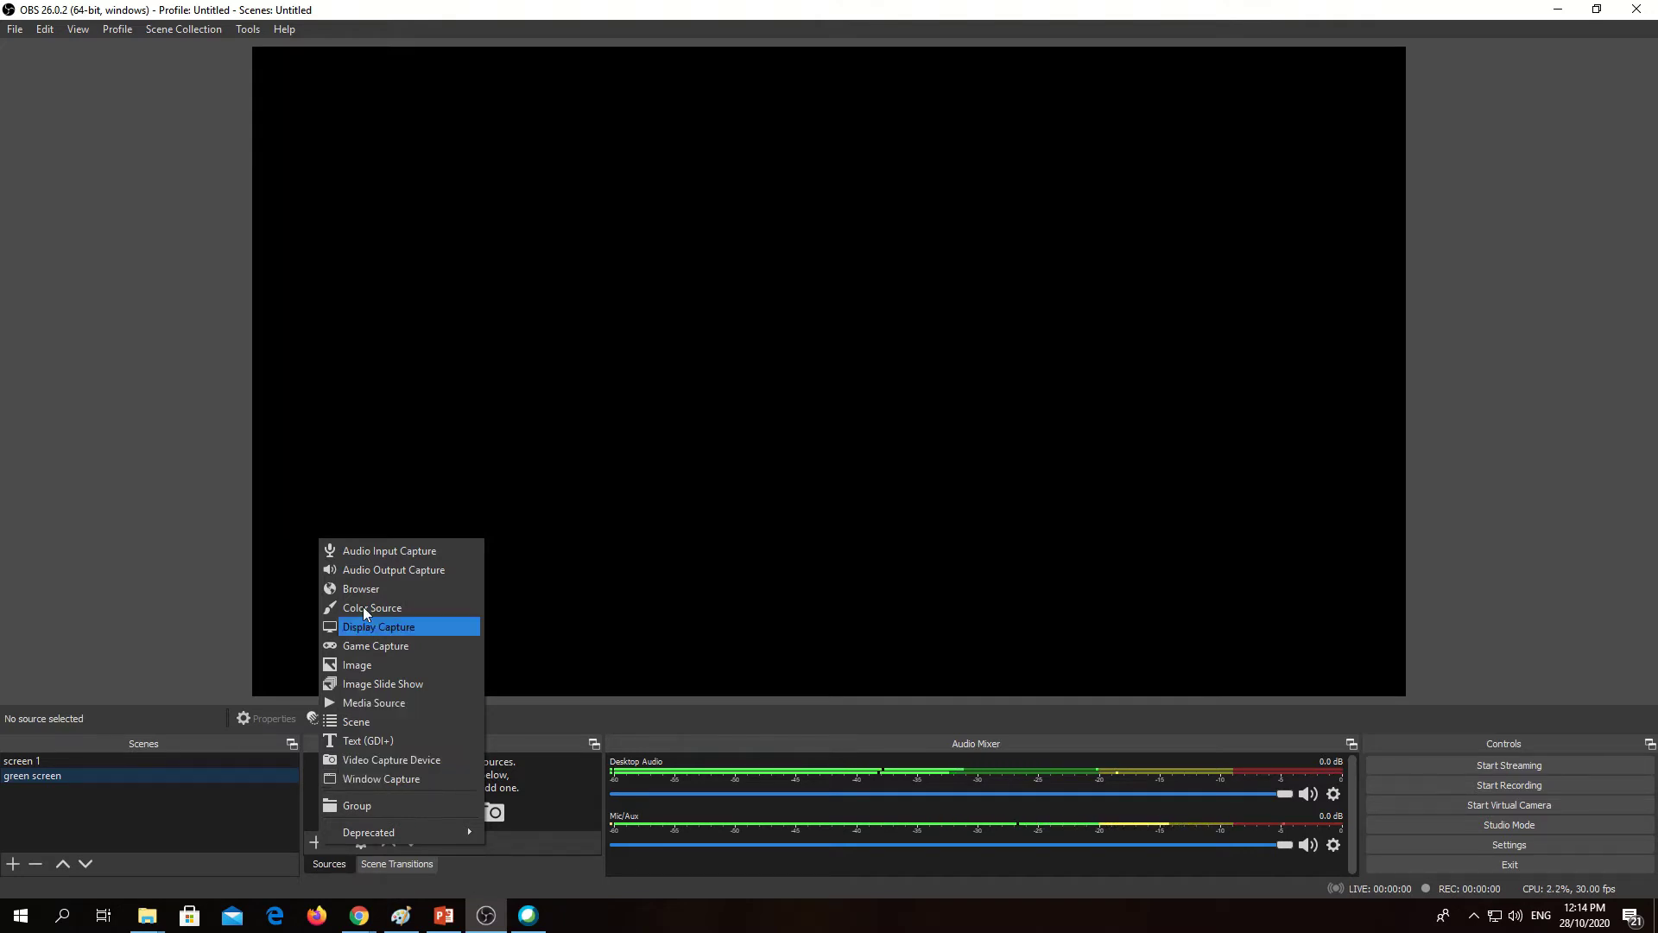
pyautogui.click(371, 778)
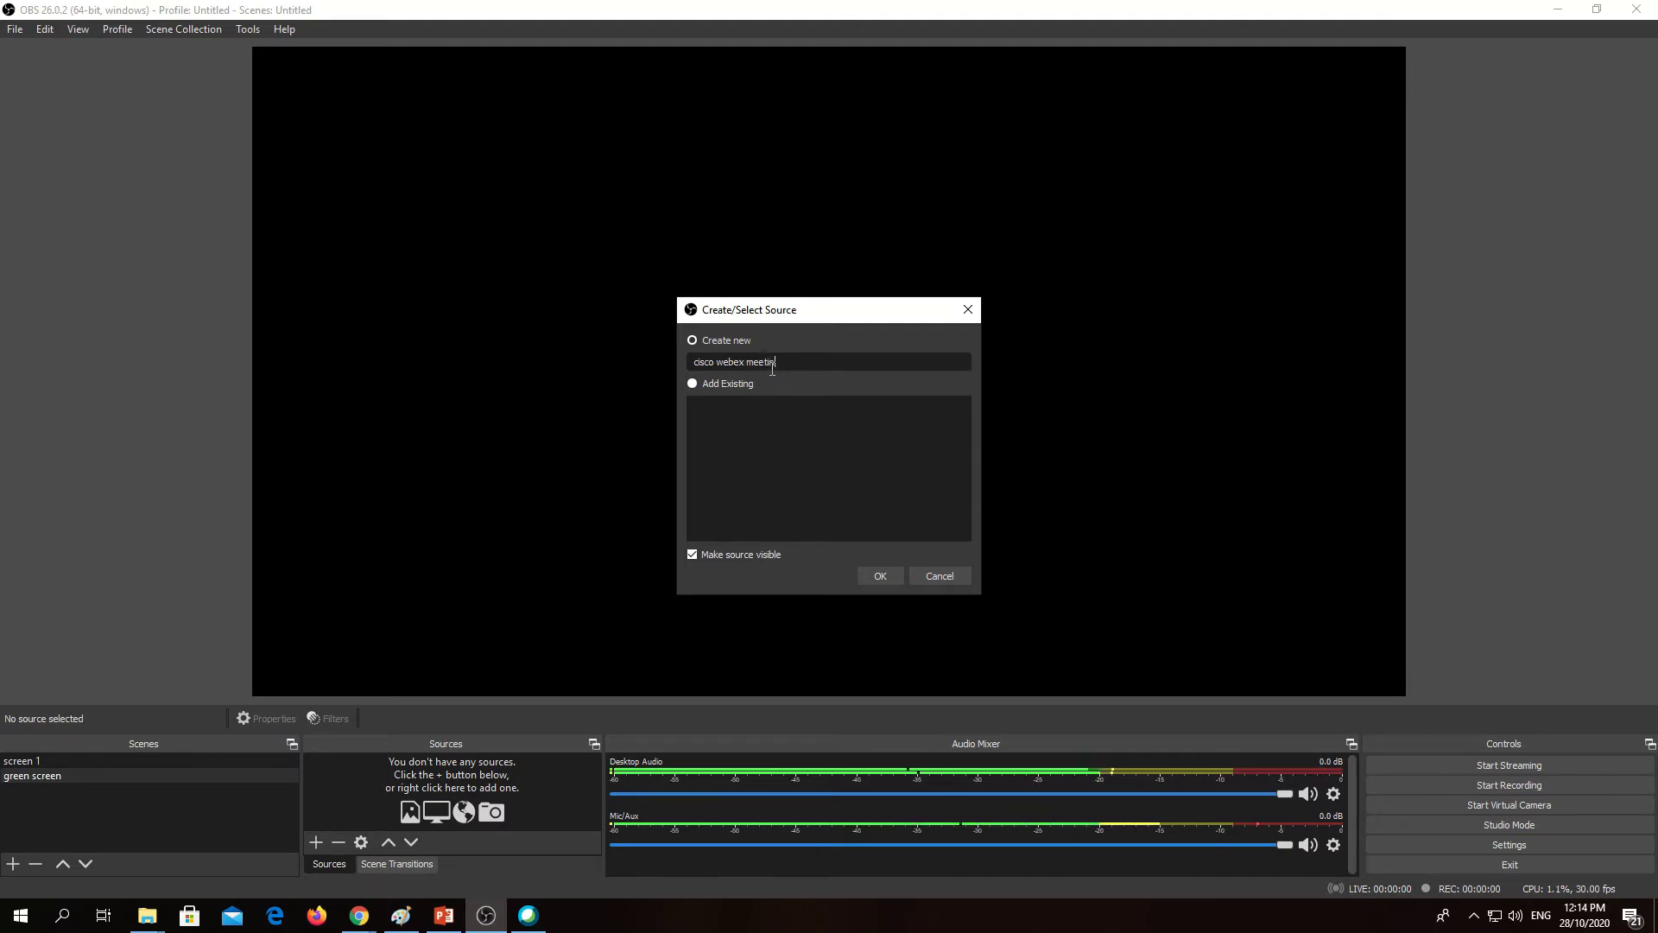
pyautogui.click(874, 575)
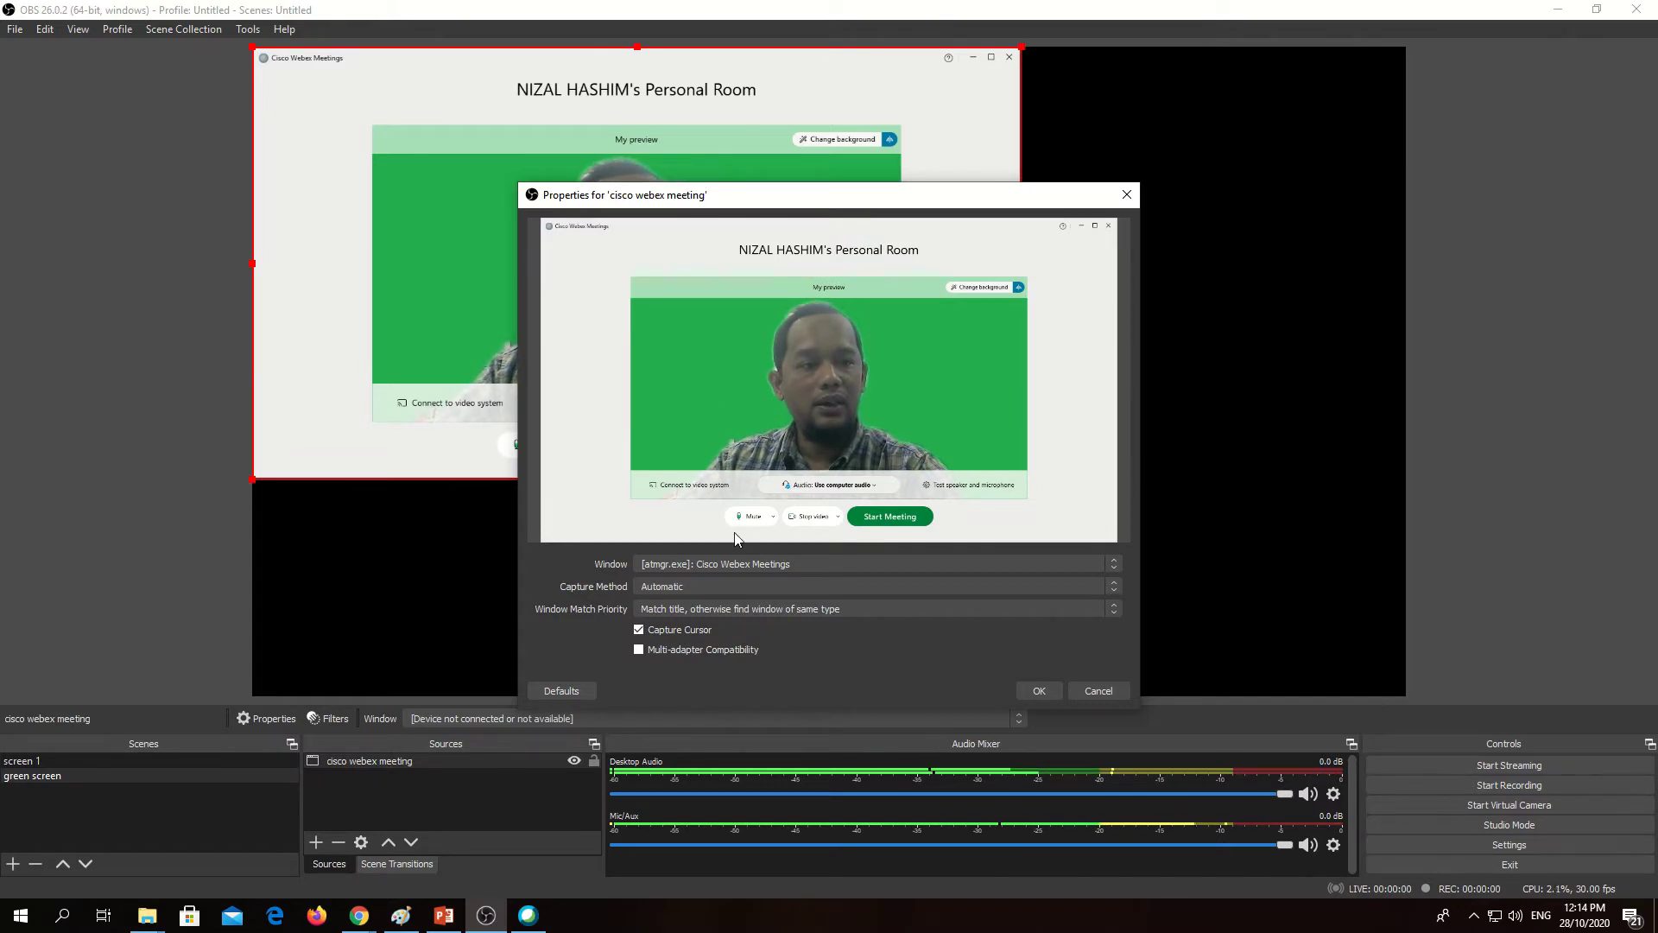
pyautogui.click(1050, 696)
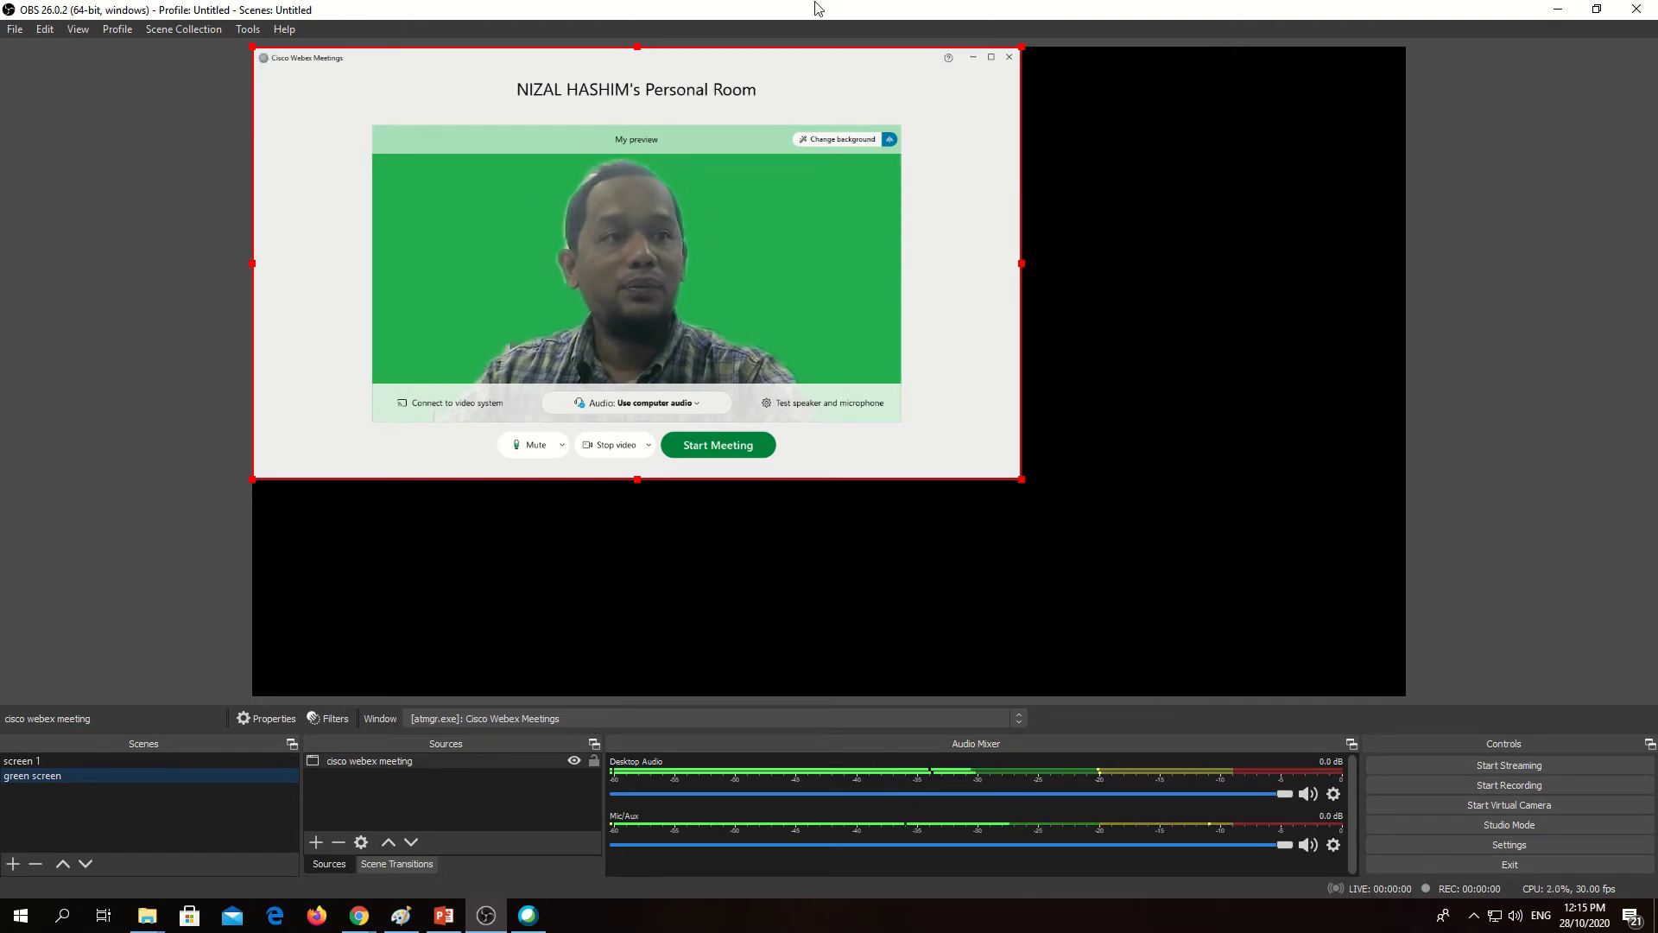
# Crop the Webex capture to the green-background camera preview and move it to the lower-right corner of the canvas.
pyautogui.moveTo(814, 39)
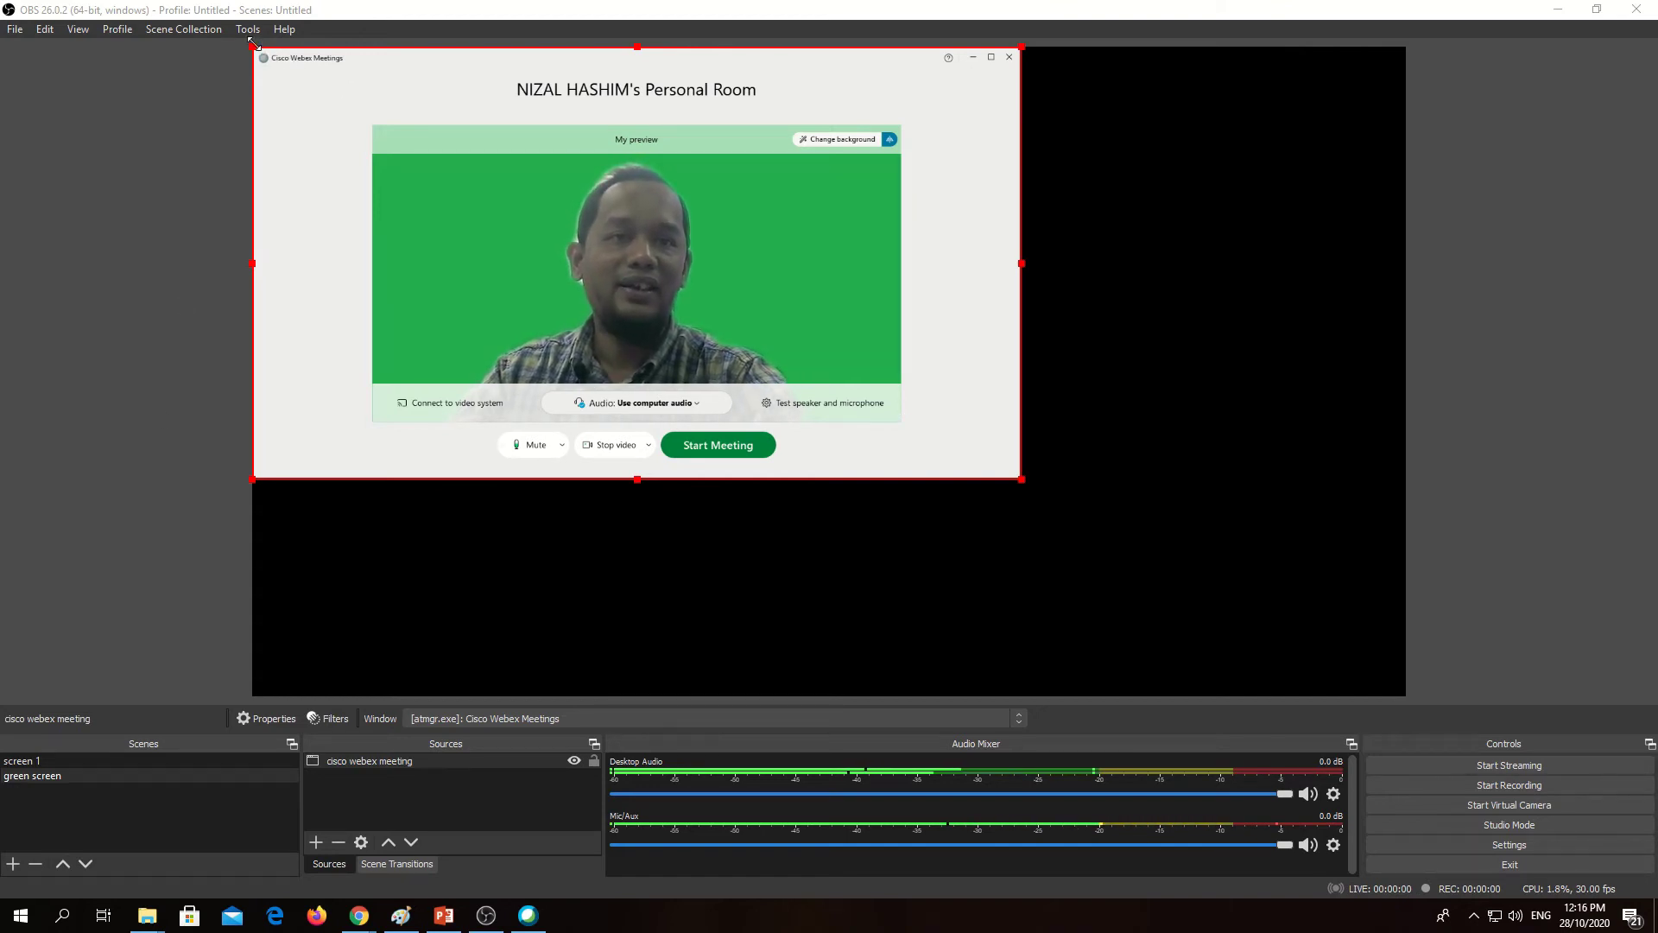
pyautogui.moveTo(252, 47); pyautogui.dragTo(509, 155)
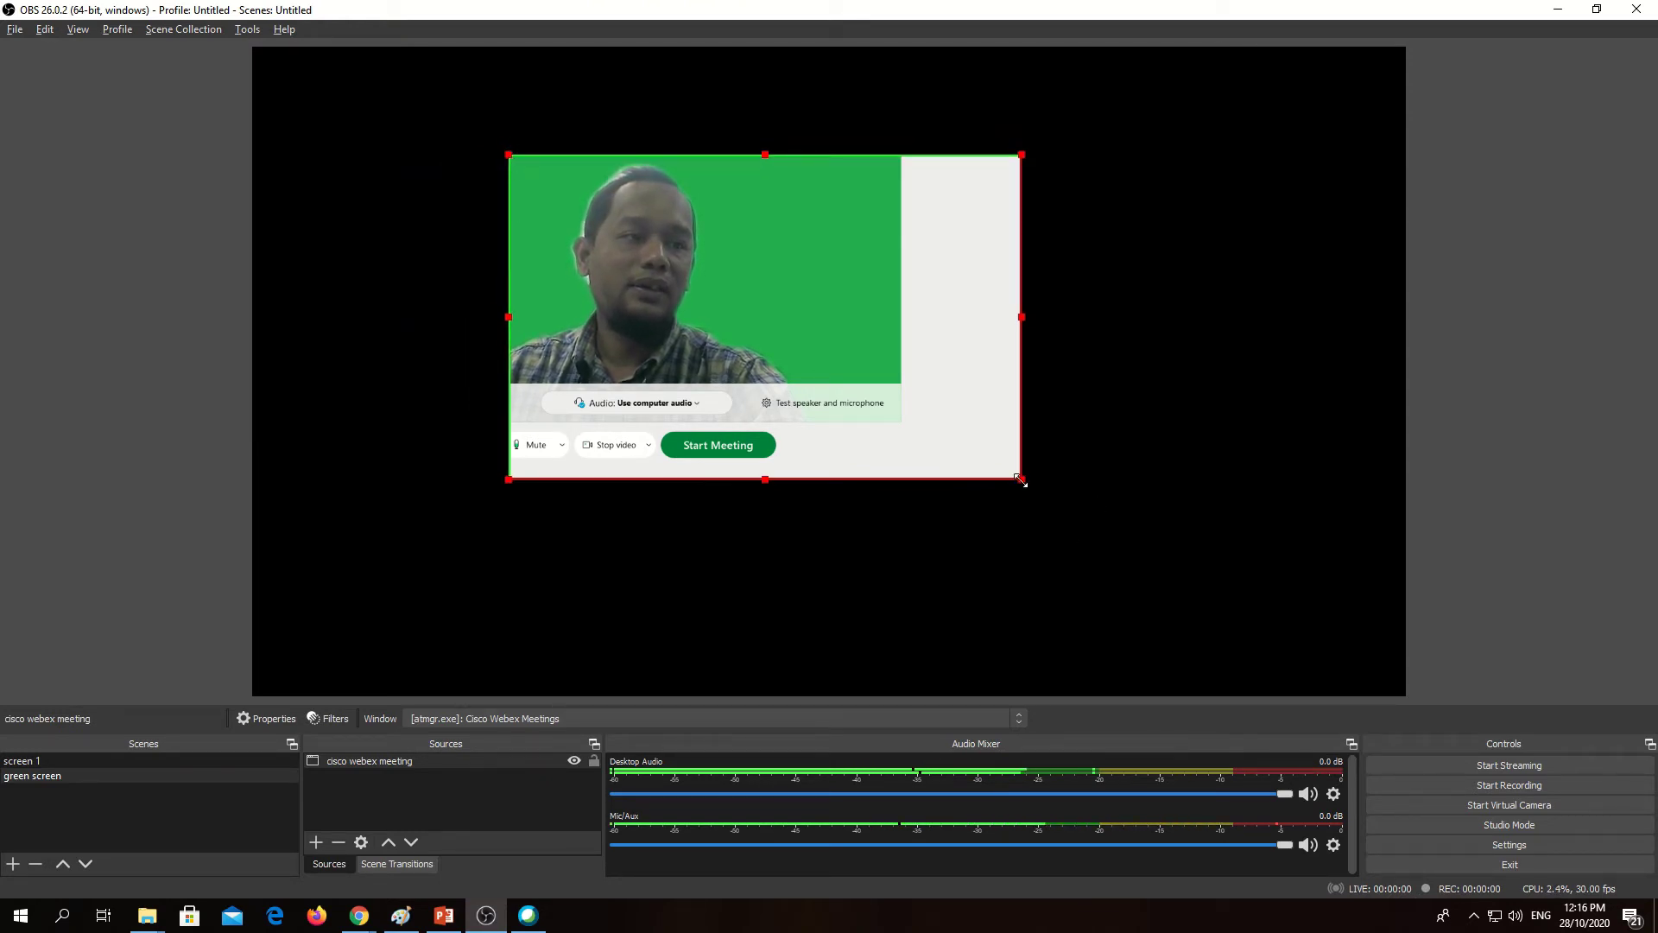
pyautogui.moveTo(1020, 480); pyautogui.dragTo(738, 383)
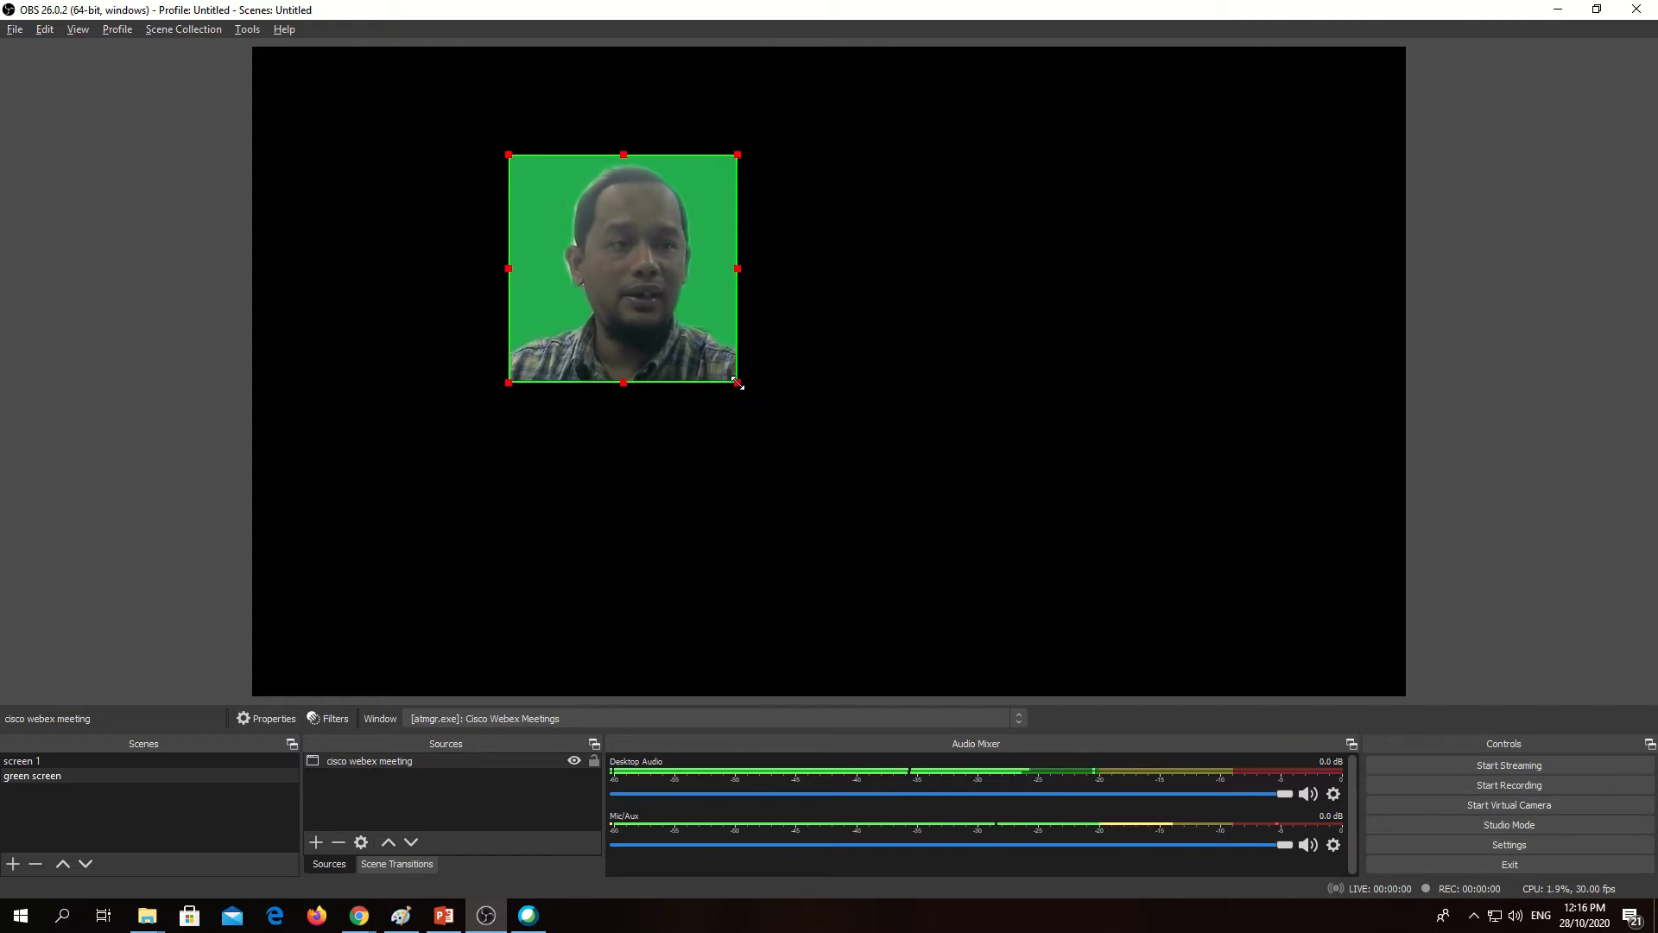
pyautogui.click(826, 401)
pyautogui.moveTo(636, 304); pyautogui.dragTo(1248, 558)
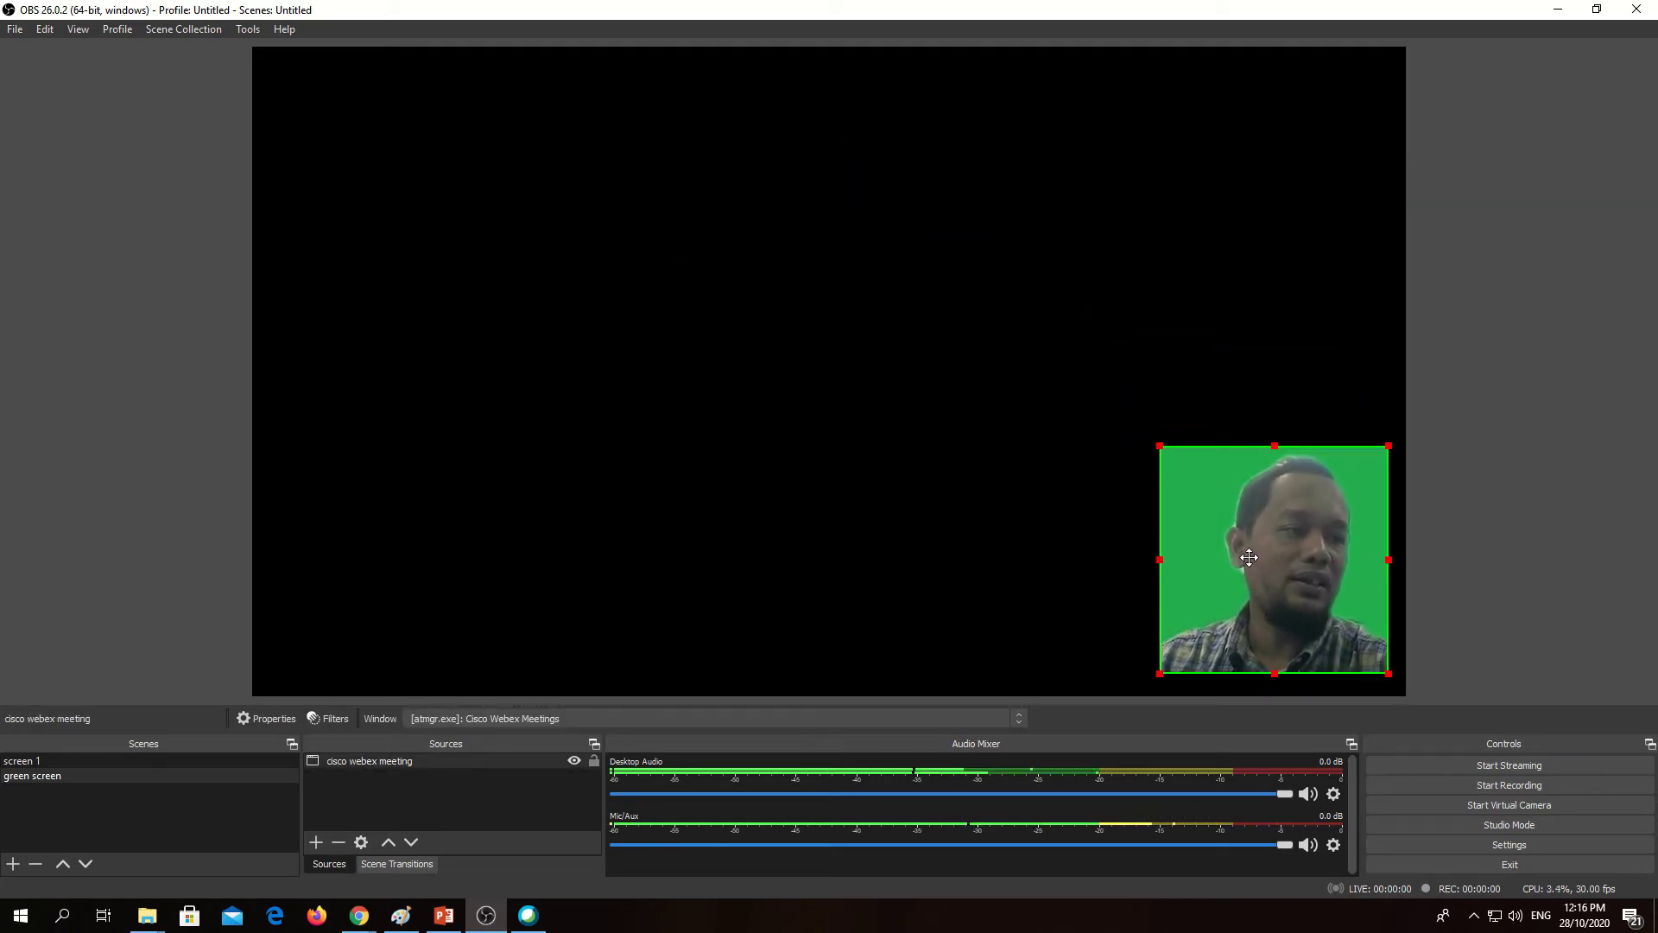
pyautogui.click(818, 505)
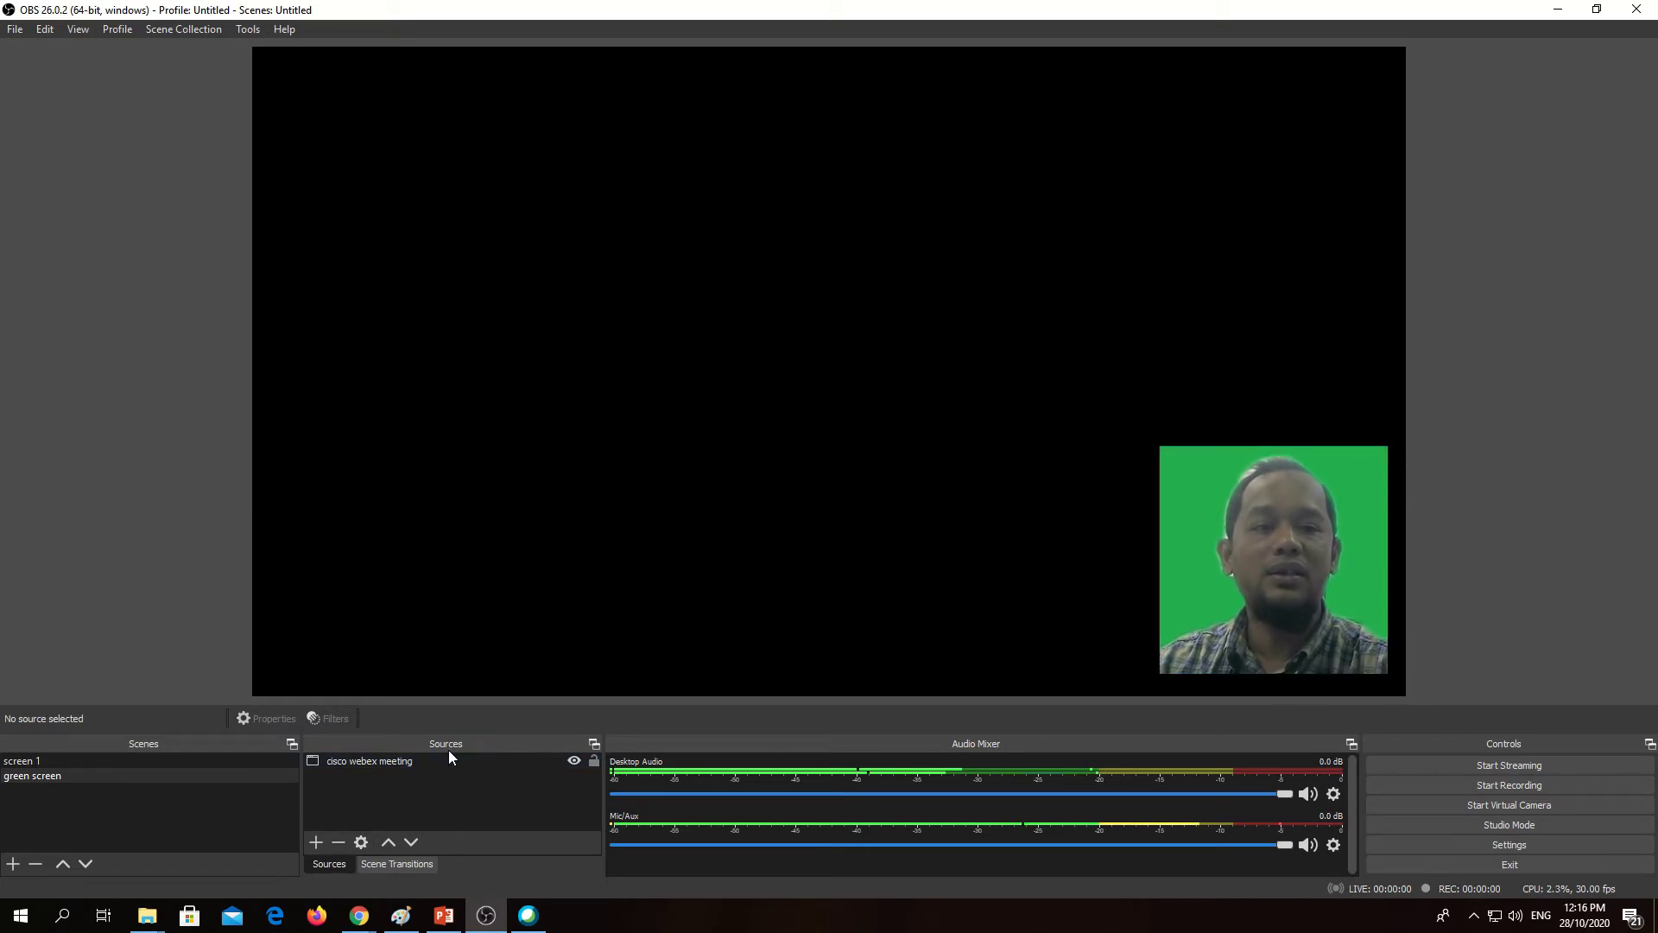
# Add a Media Source to the green screen scene, keeping the default name.
pyautogui.click(317, 842)
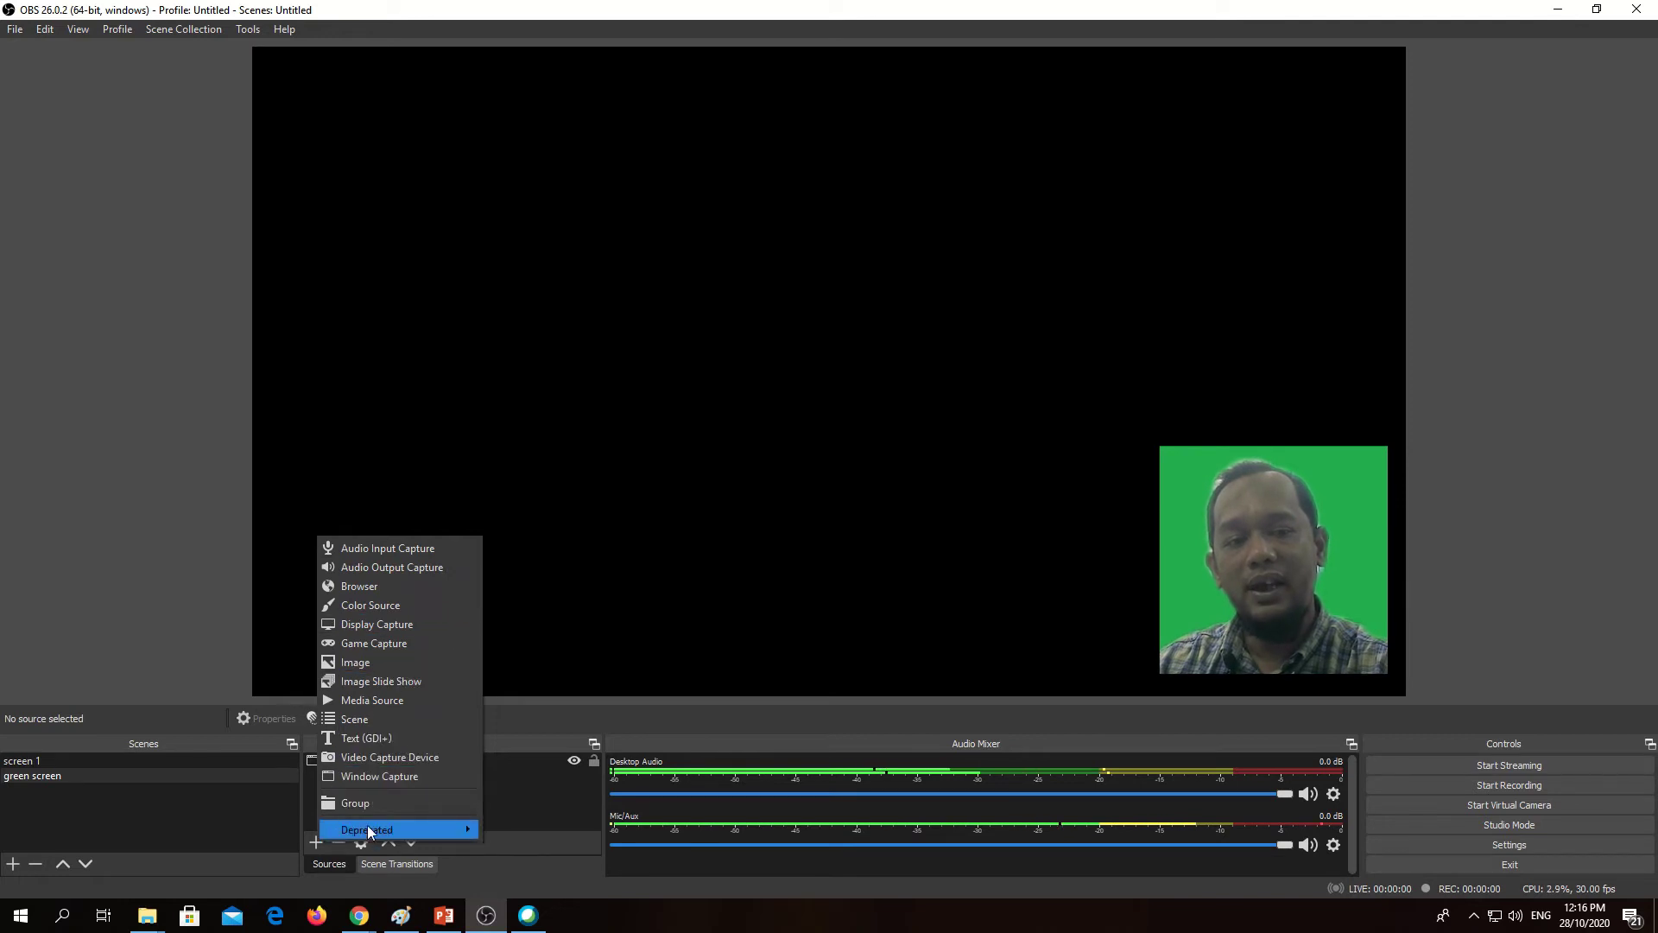
pyautogui.click(375, 701)
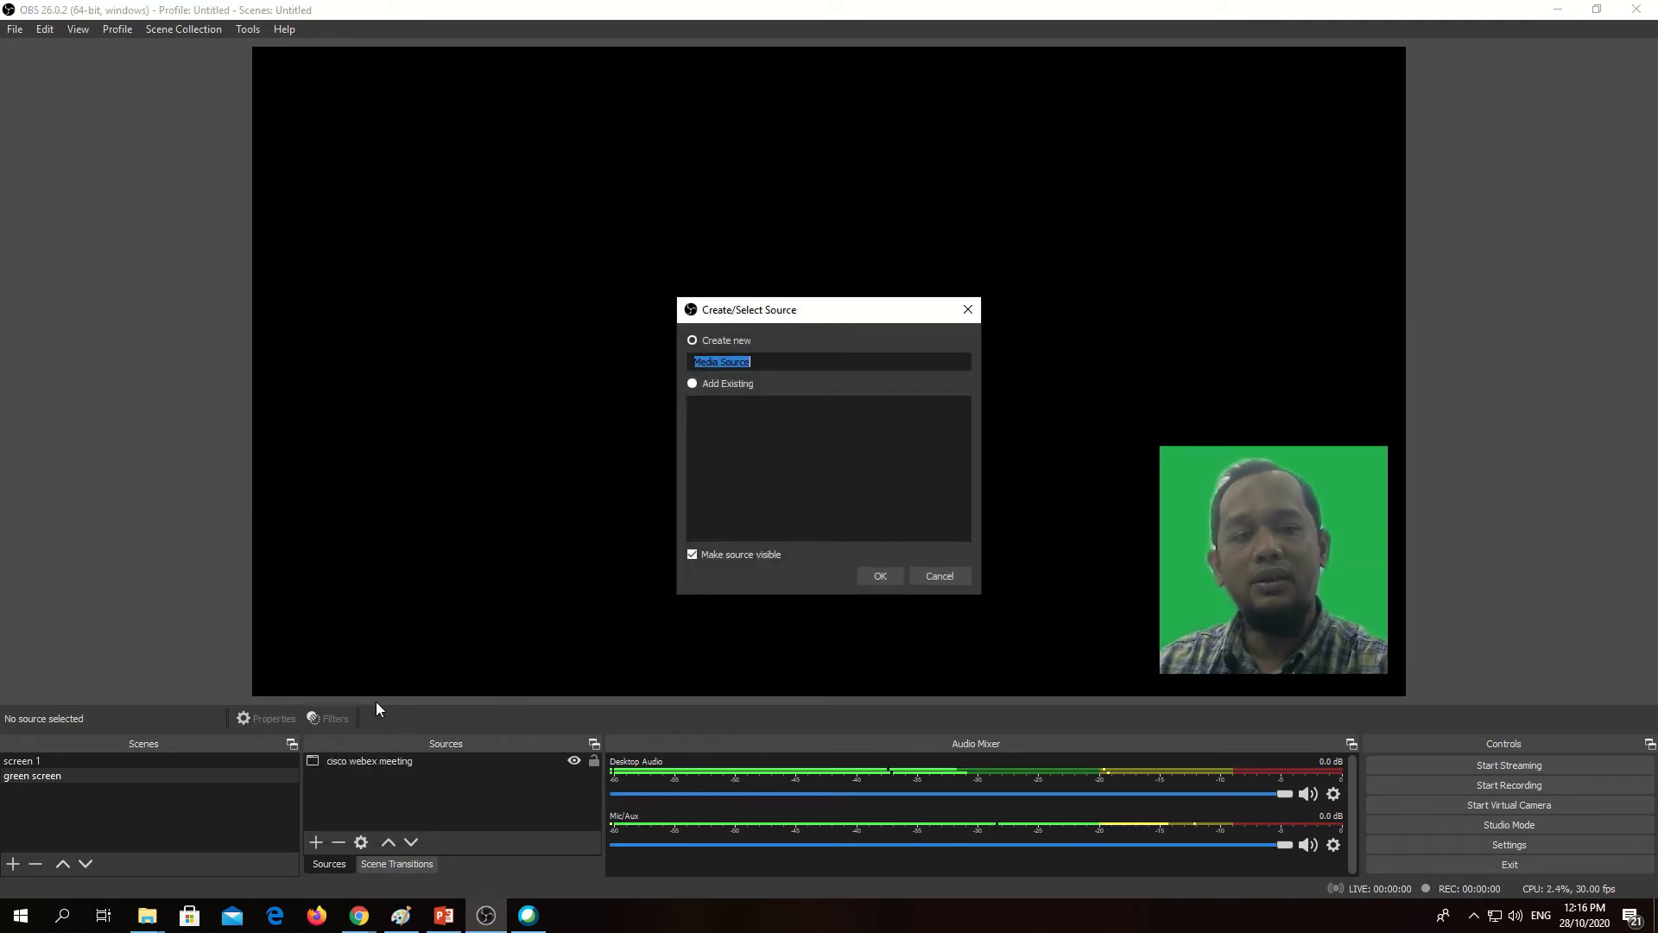
pyautogui.click(876, 577)
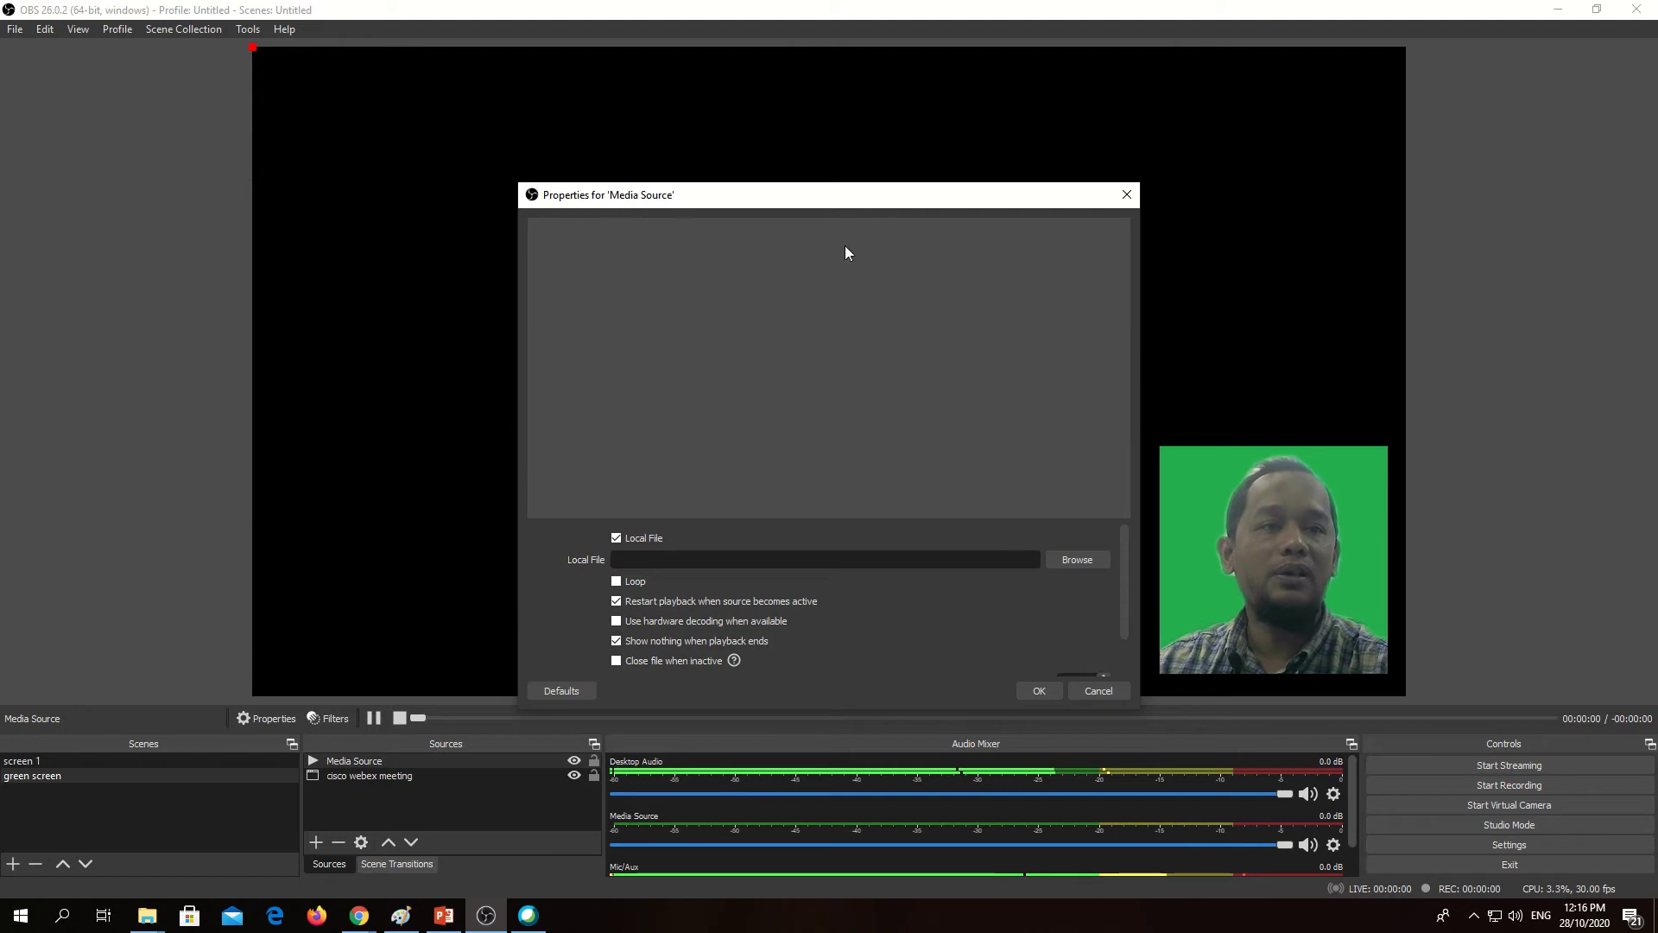
# Browse for the media source's local file and open the "video pnp" folder on the Desktop.
pyautogui.click(1087, 558)
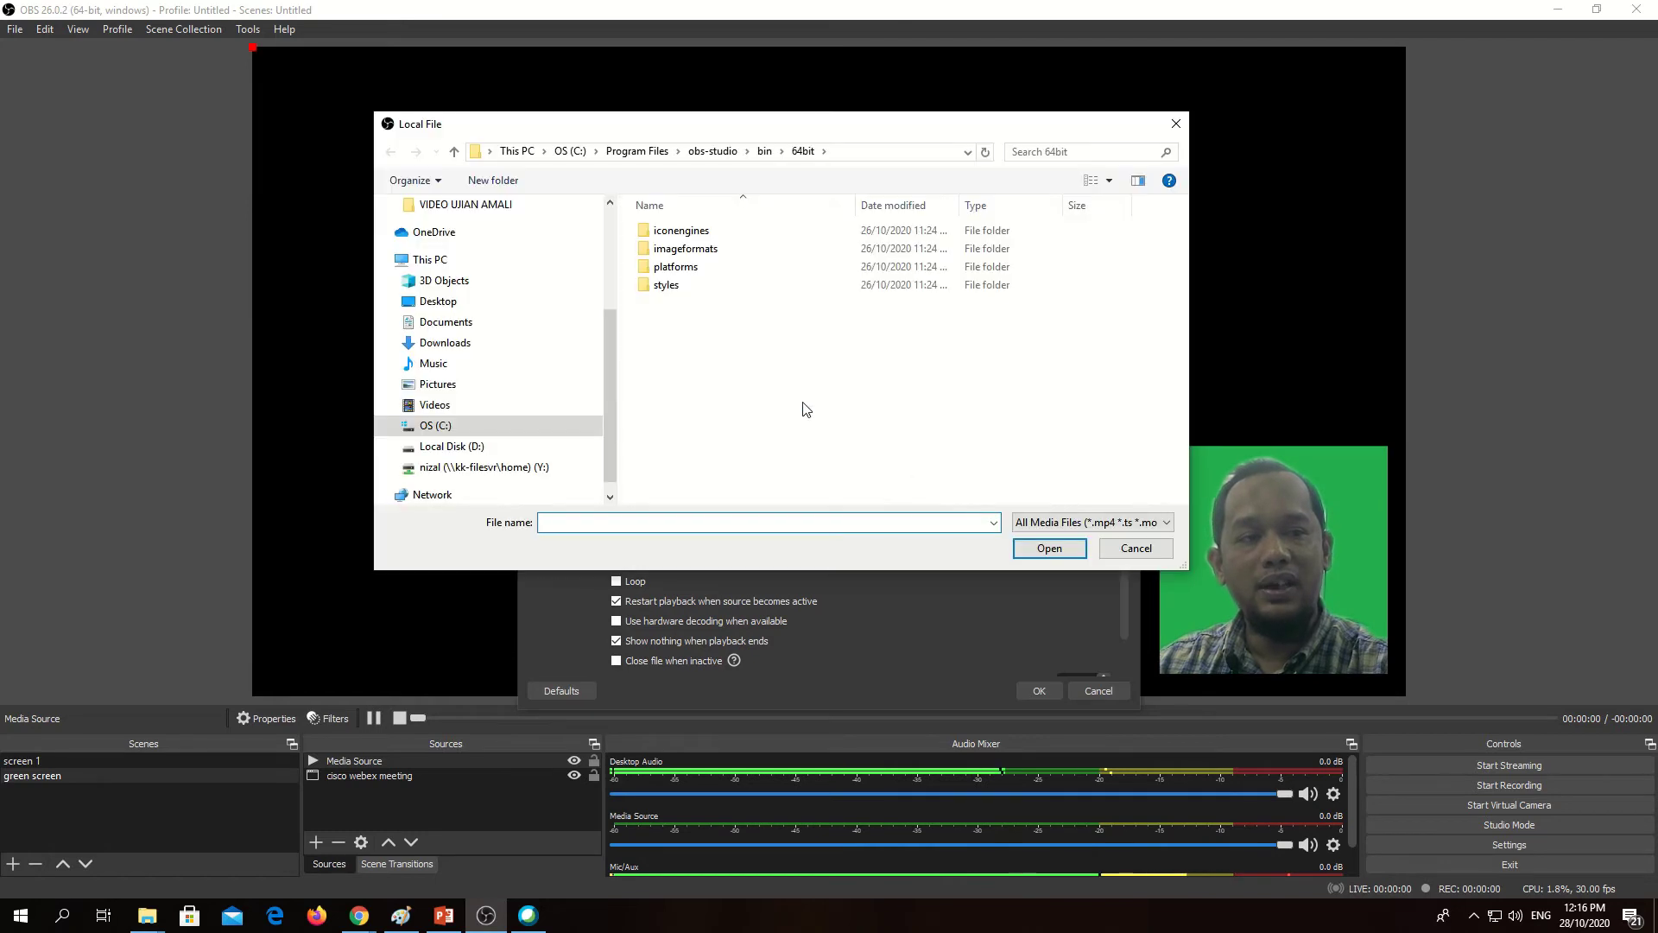
pyautogui.click(468, 309)
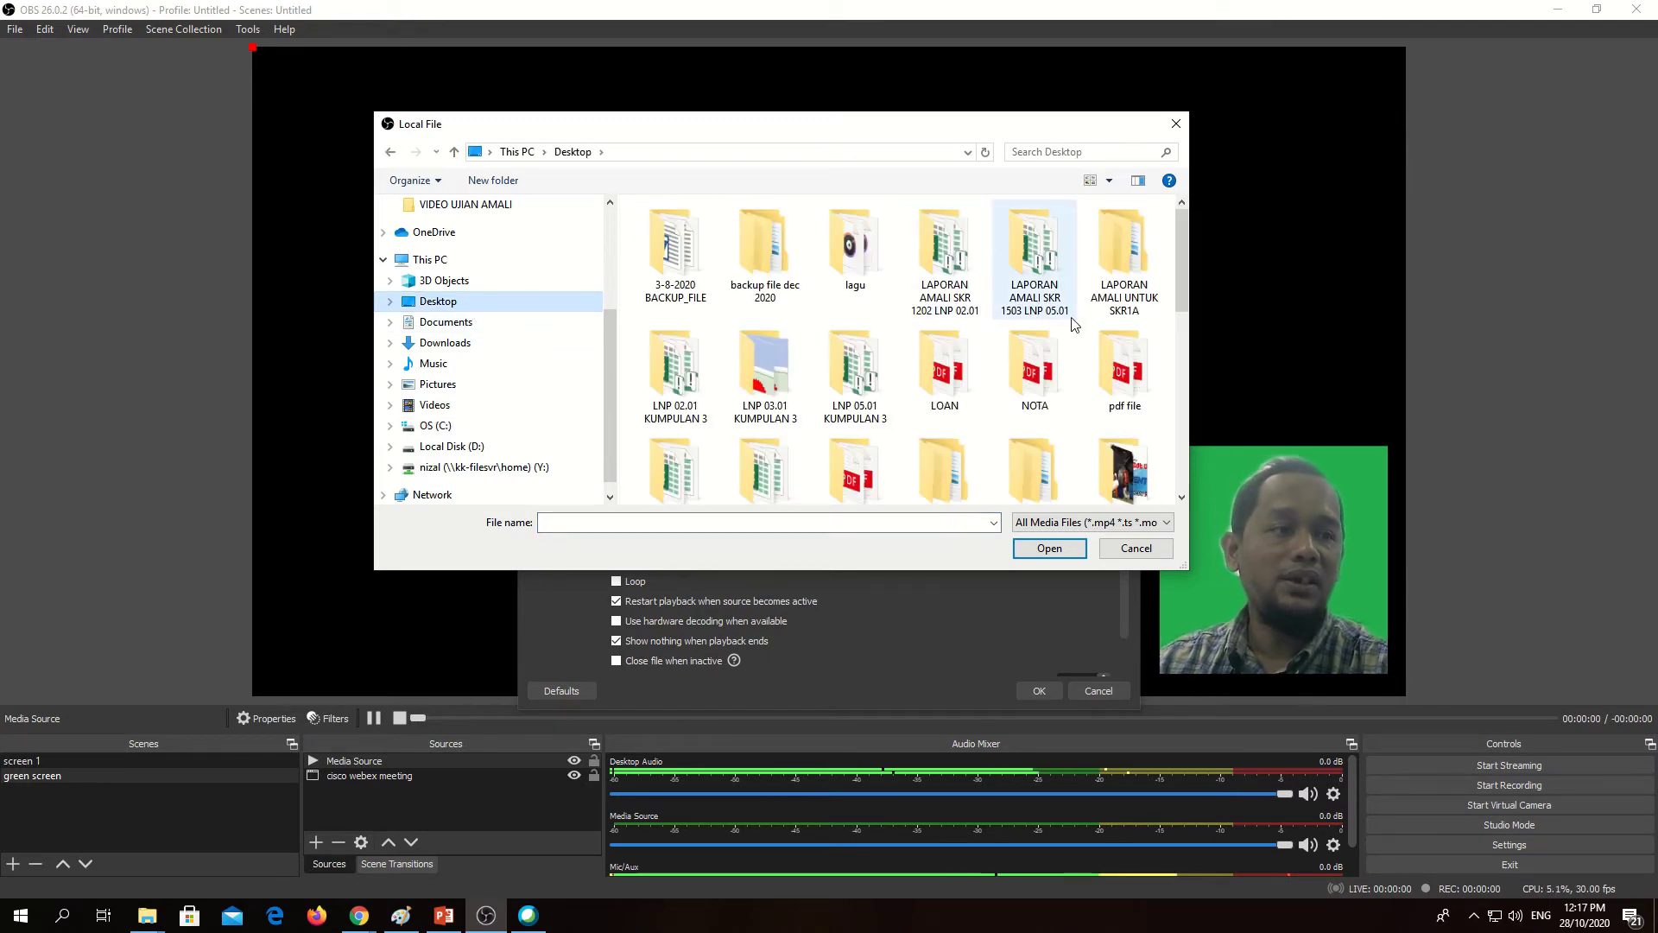
pyautogui.scroll(-2, 1127, 337)
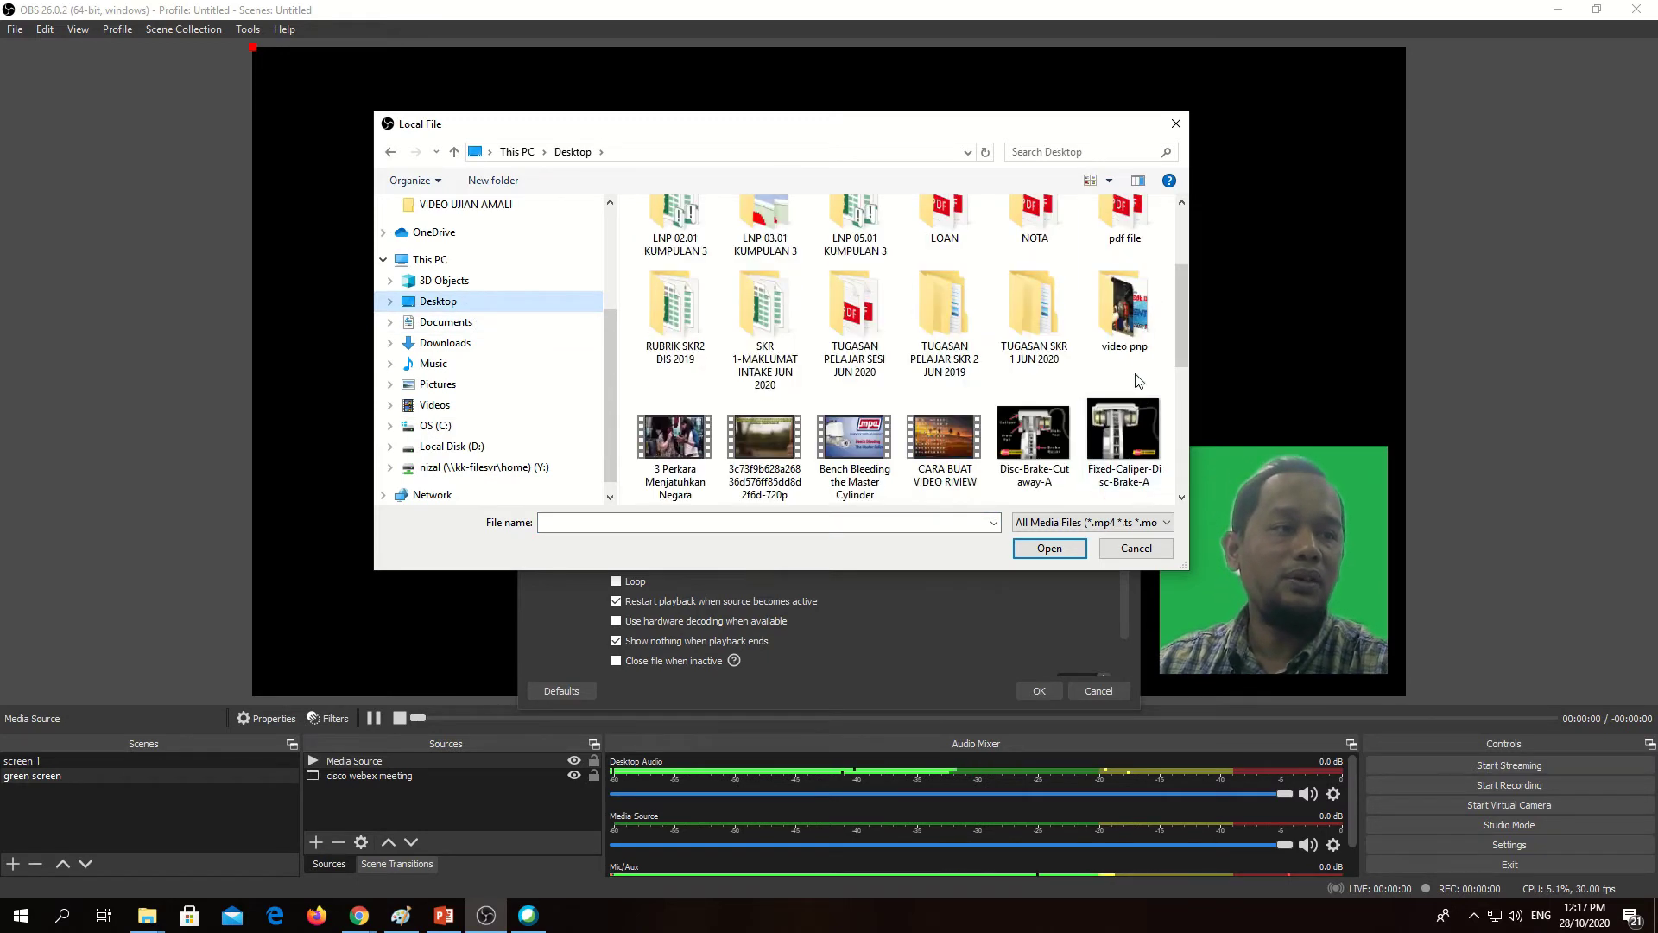
pyautogui.click(1128, 311)
pyautogui.click(1066, 547)
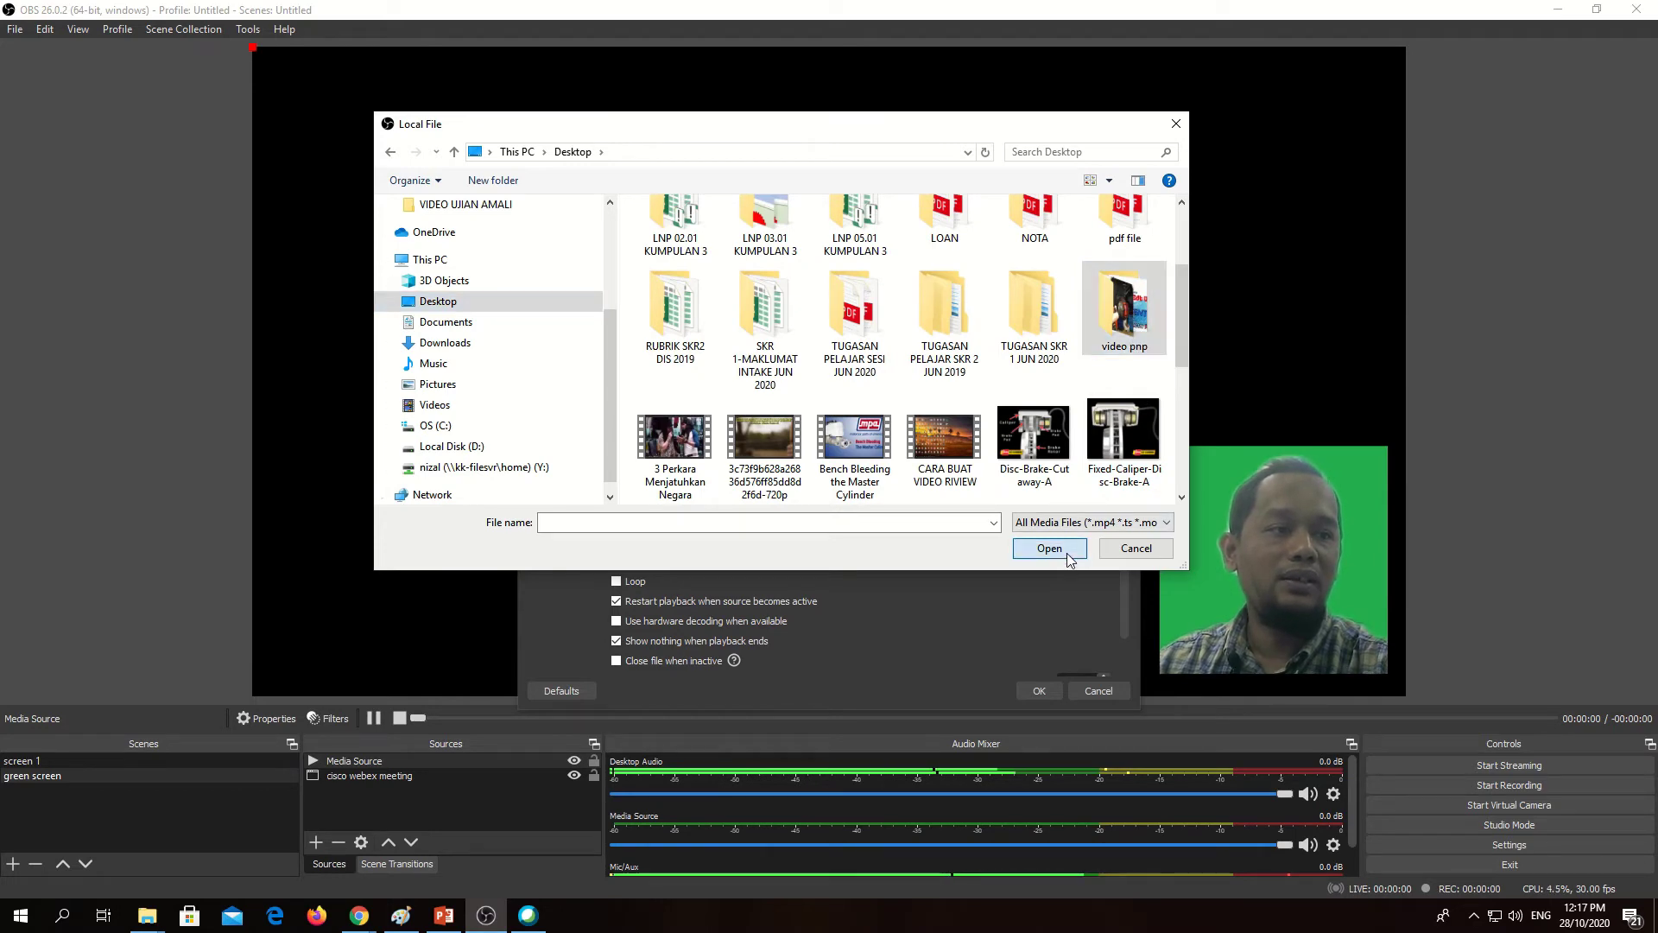
# Load "Spark Plug Replacement DIY (the ULTIMATE Guide)" from the SPARK PLUG SERVICE folder as the media source's file.
pyautogui.scroll(-2, 987, 345)
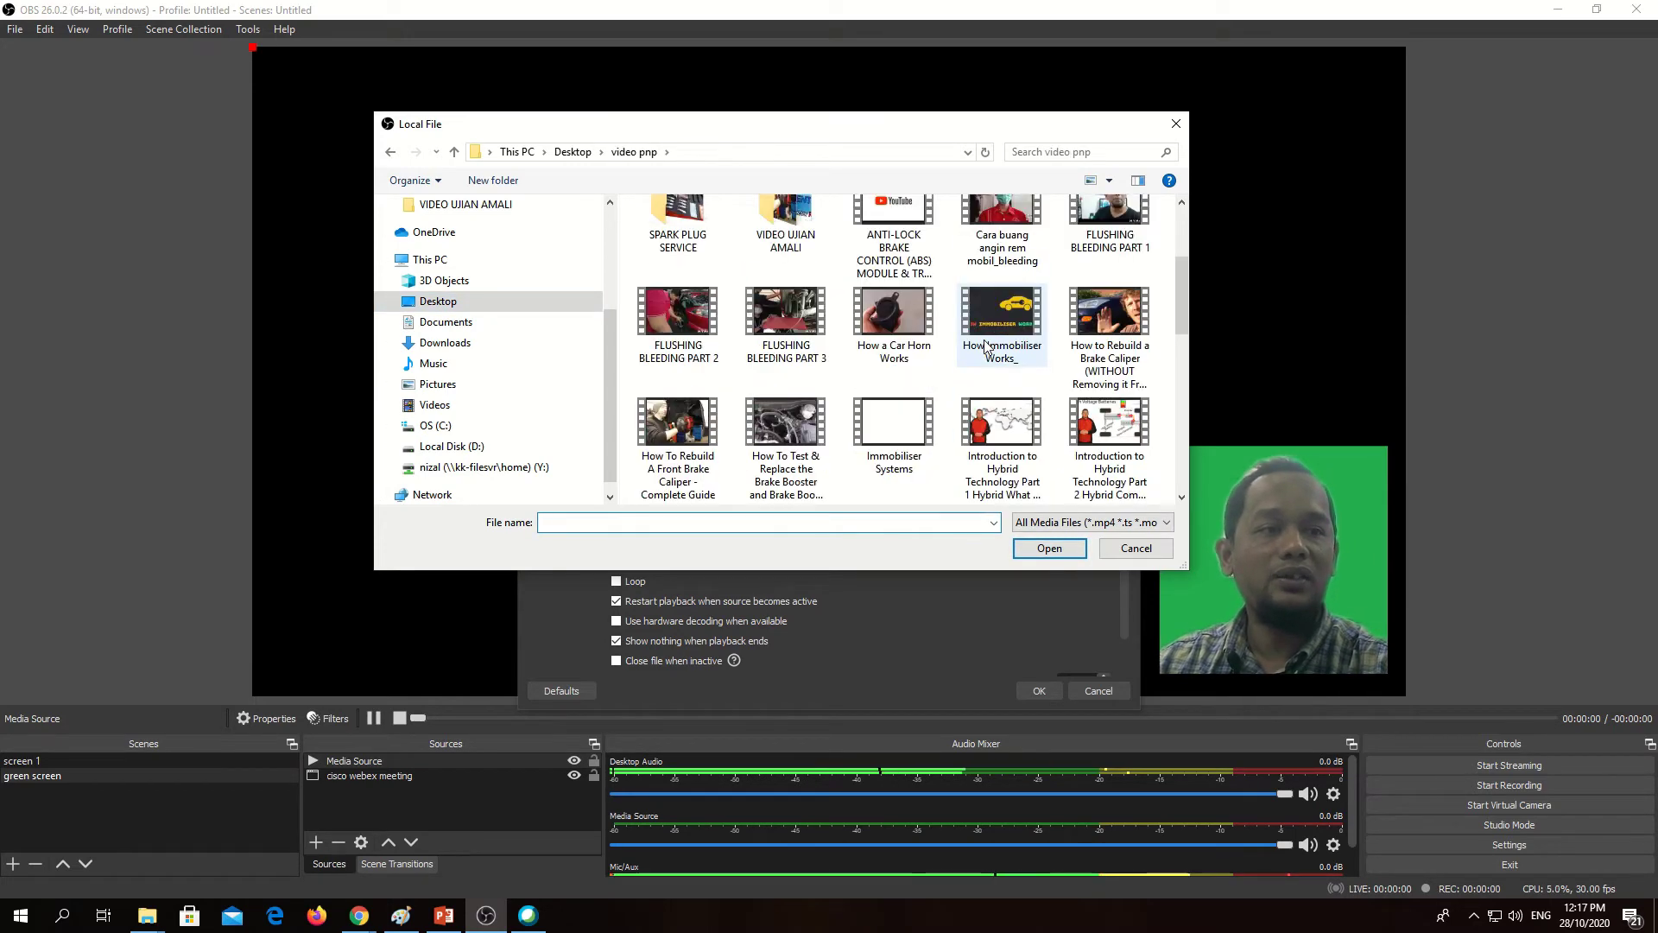
pyautogui.scroll(3, 987, 345)
pyautogui.scroll(-1, 982, 332)
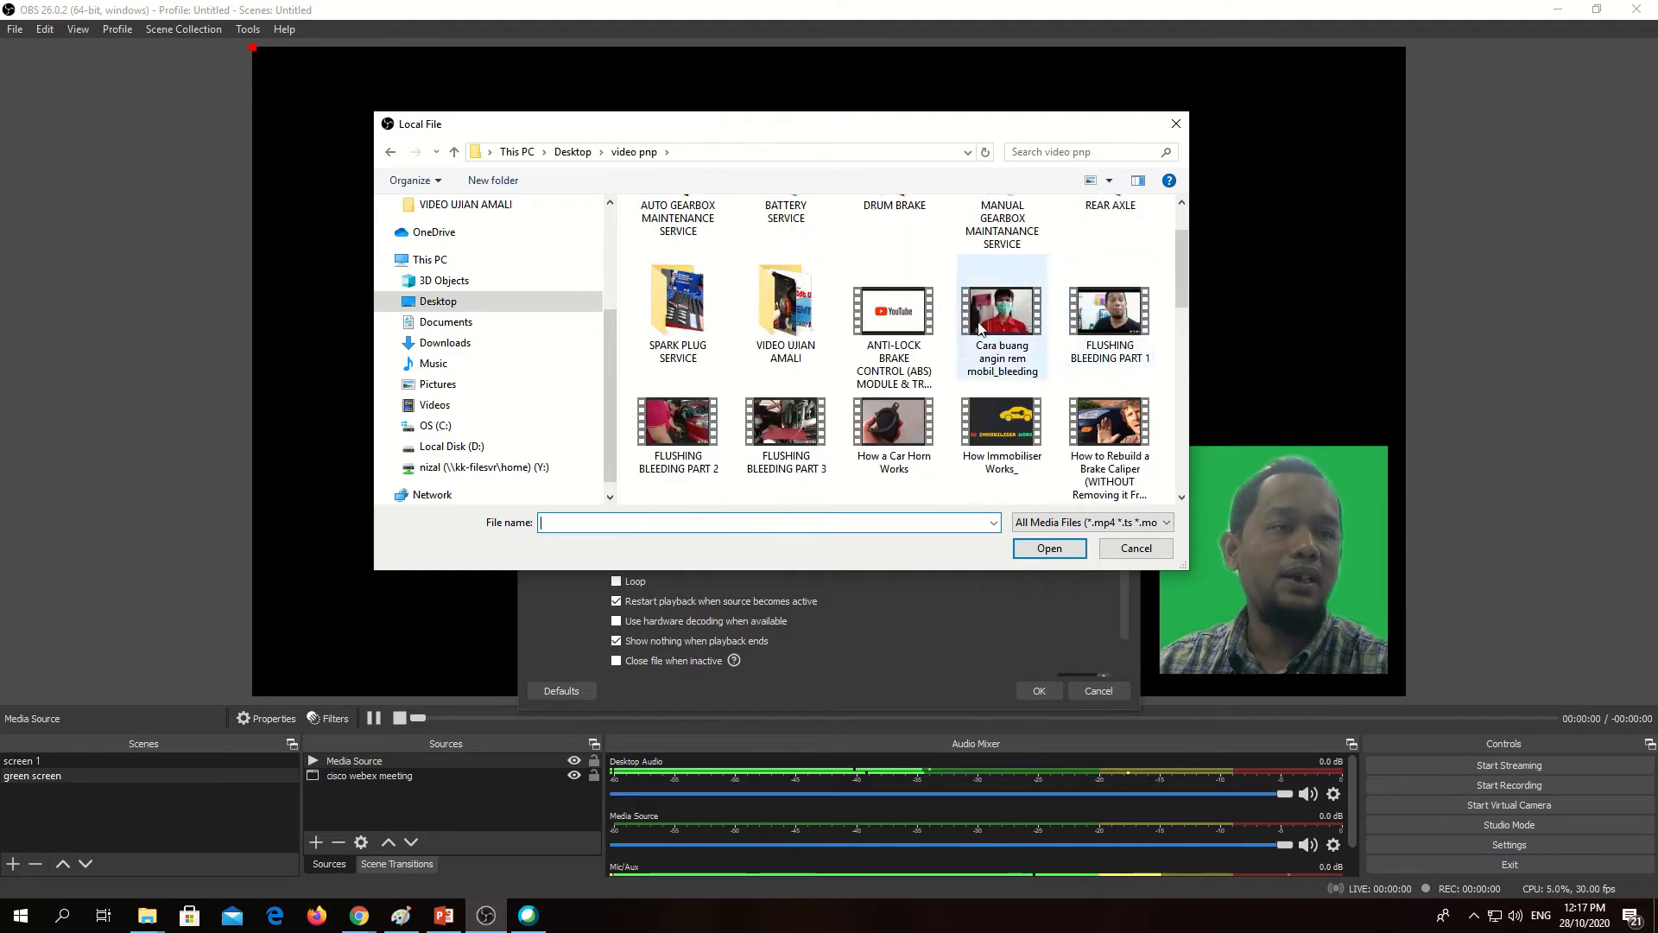
pyautogui.scroll(-3, 892, 322)
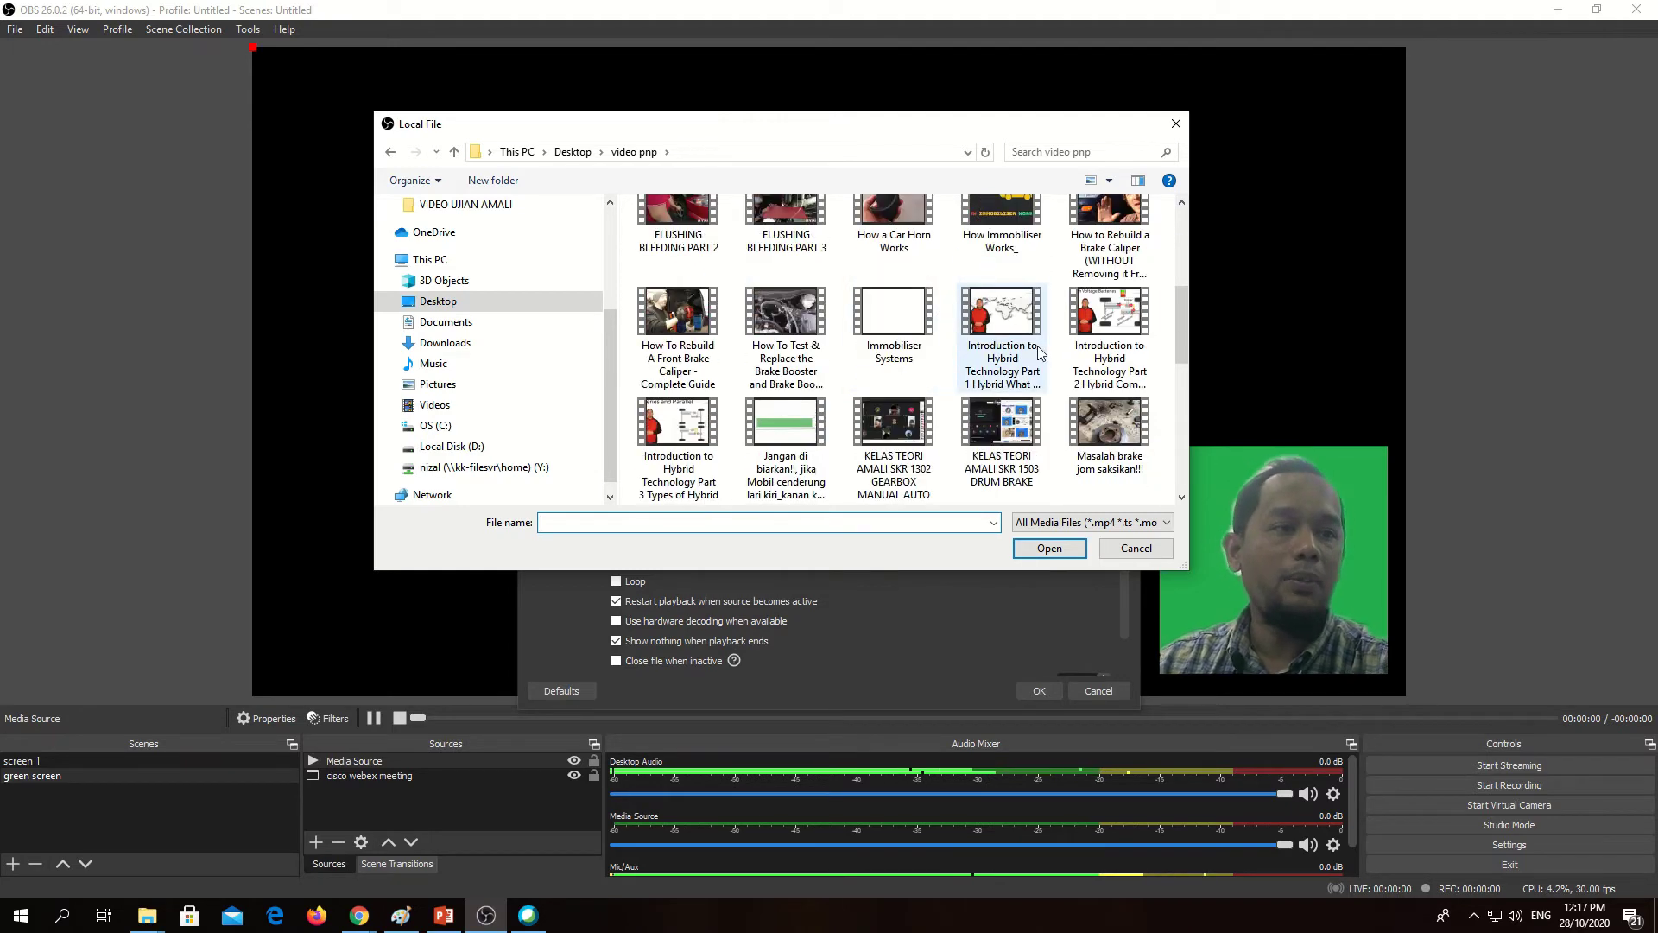
pyautogui.scroll(4, 1051, 370)
pyautogui.scroll(-2, 894, 388)
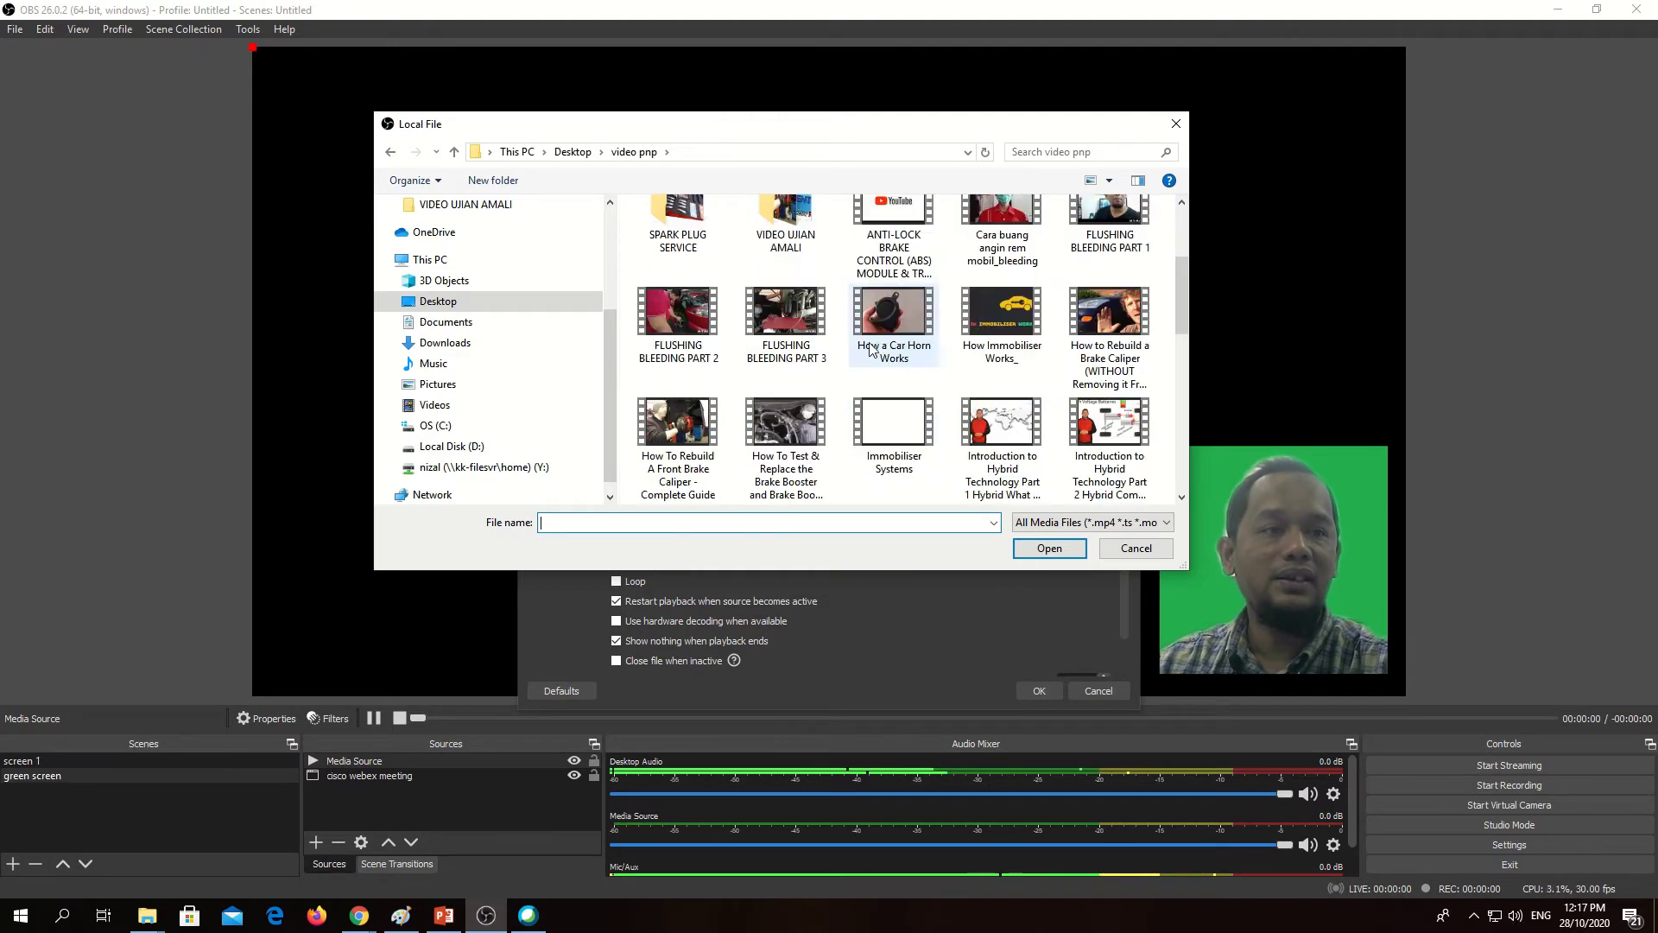
pyautogui.scroll(2, 717, 332)
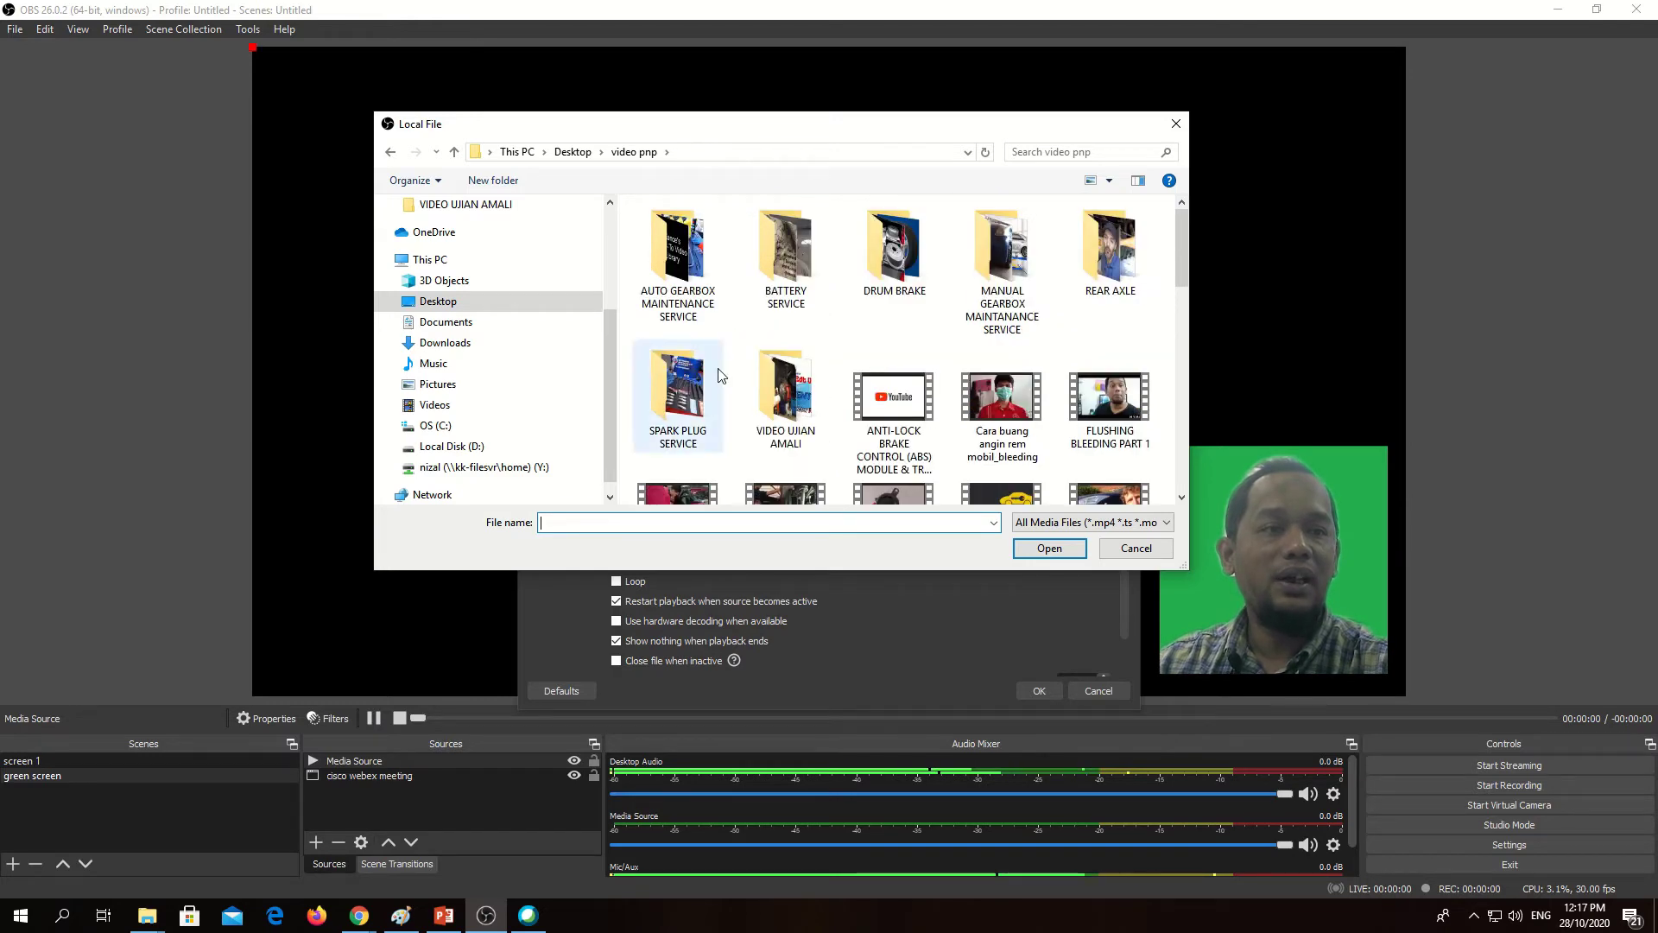
pyautogui.click(696, 373)
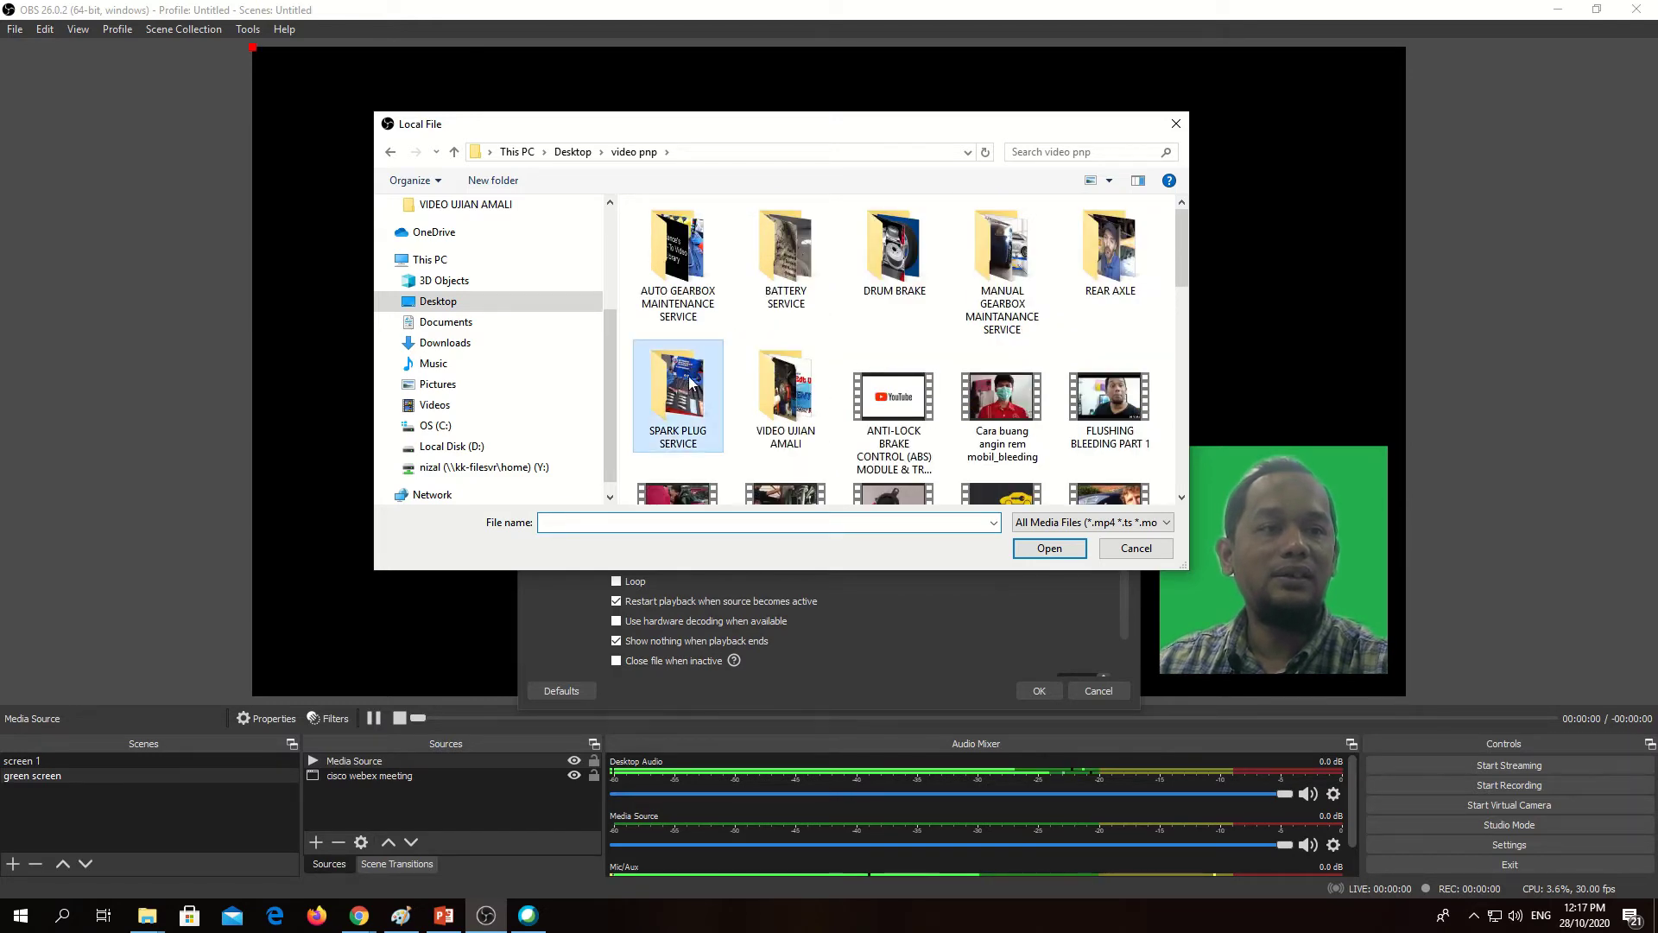
pyautogui.doubleClick(691, 380)
pyautogui.click(682, 230)
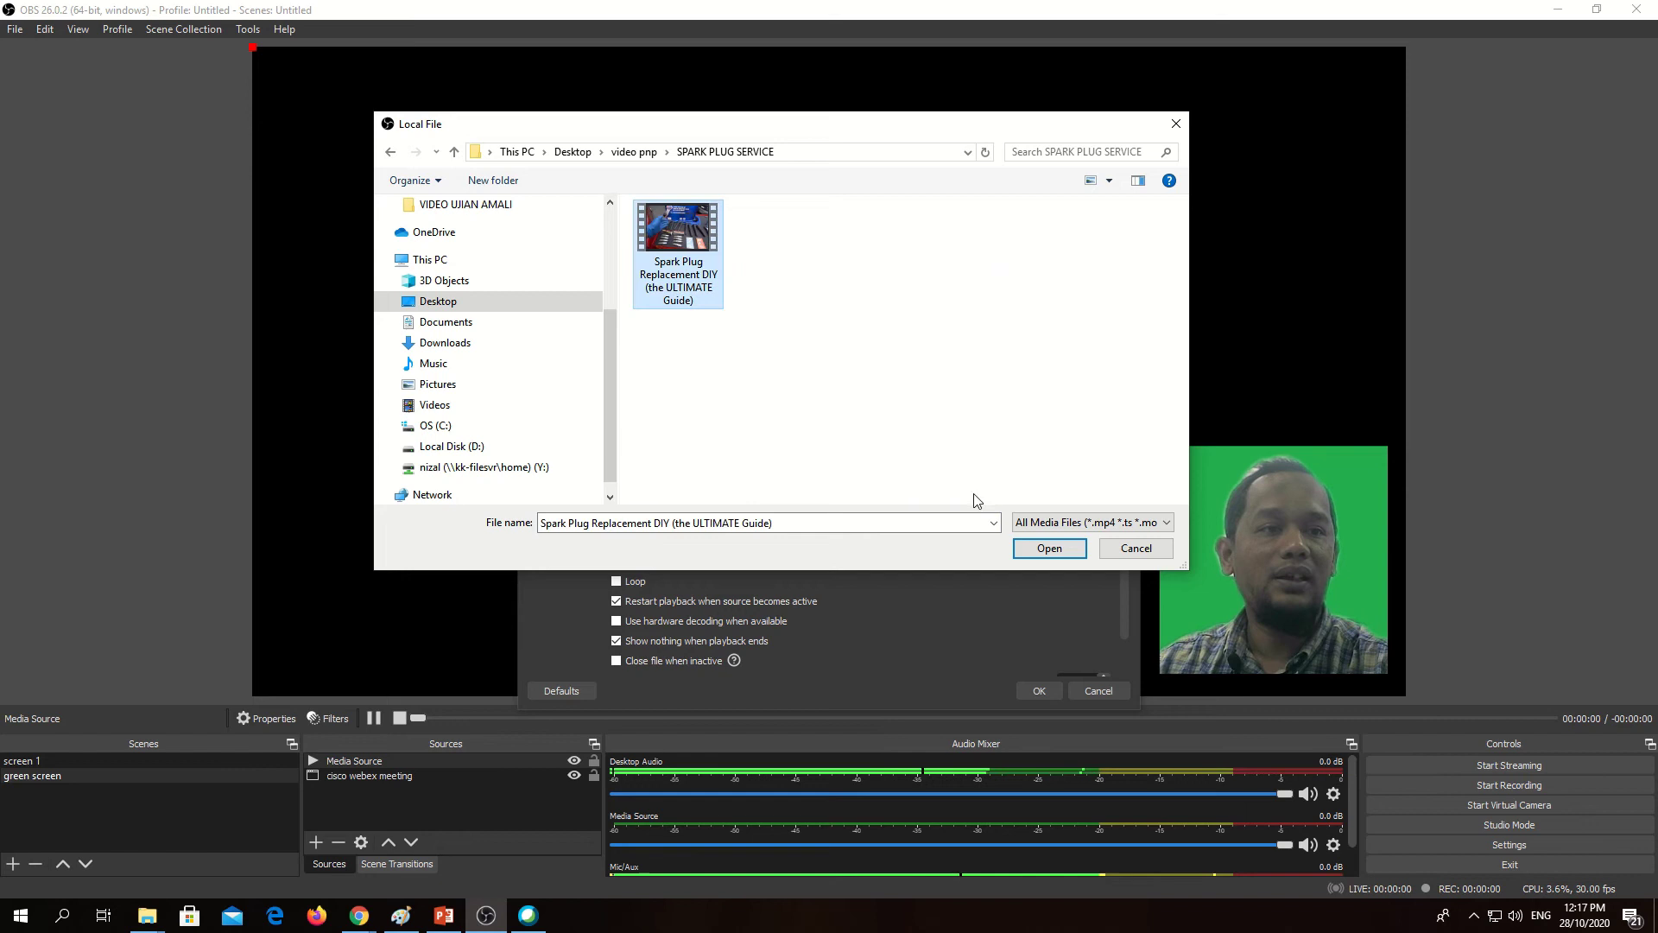
pyautogui.click(1050, 549)
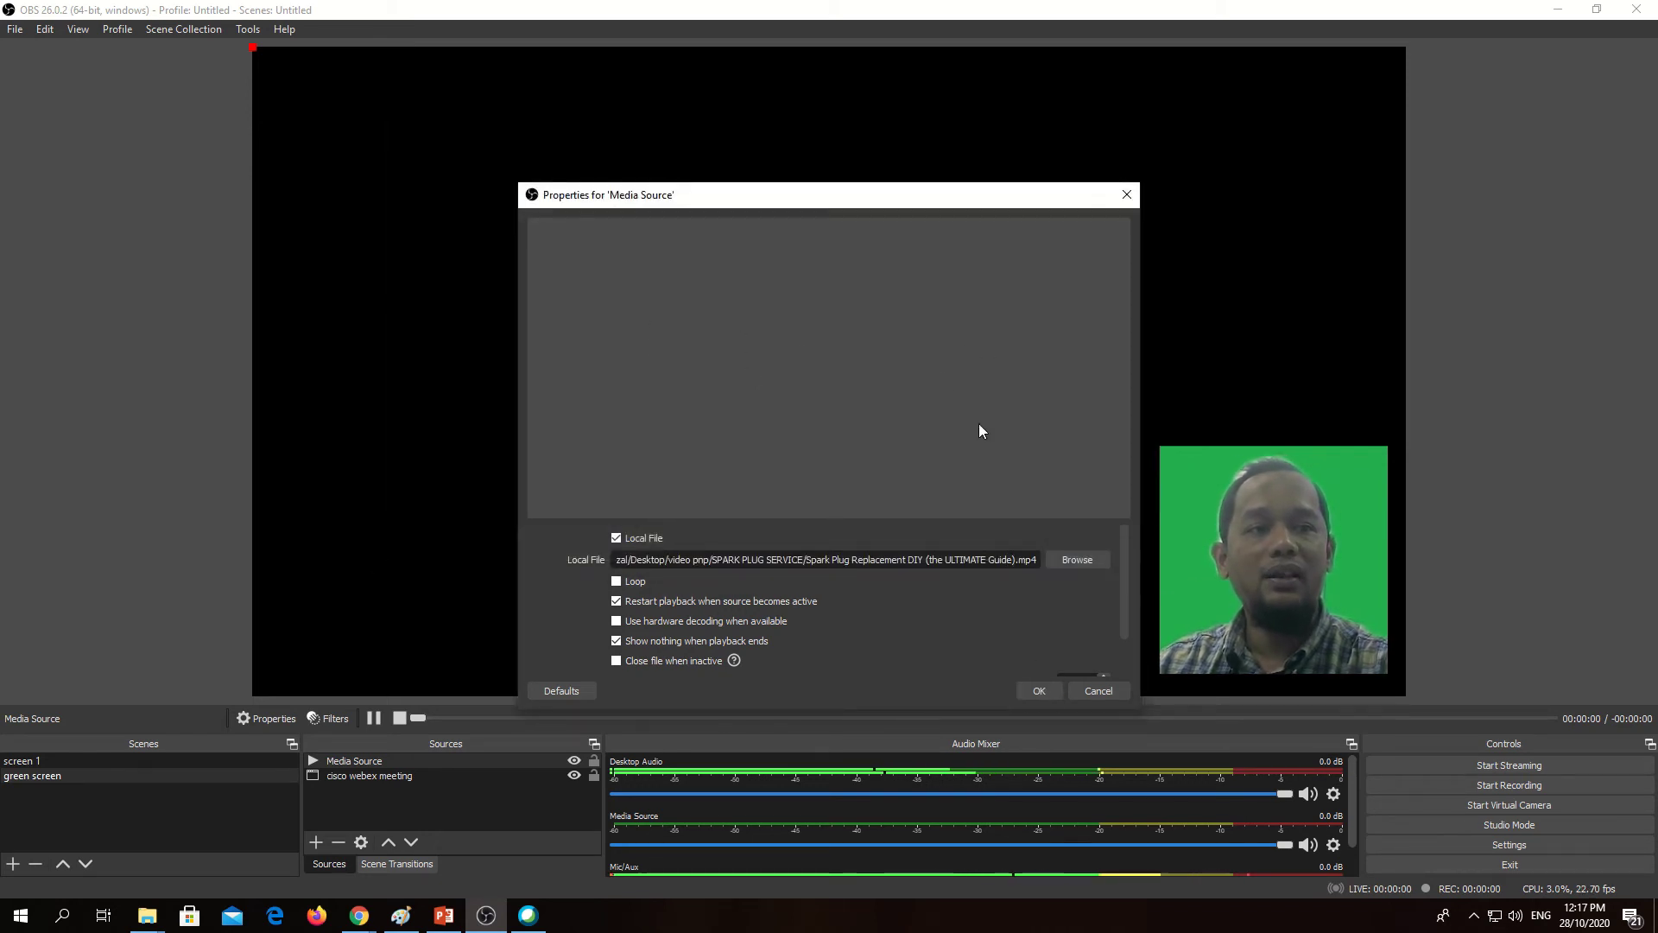
pyautogui.click(1038, 691)
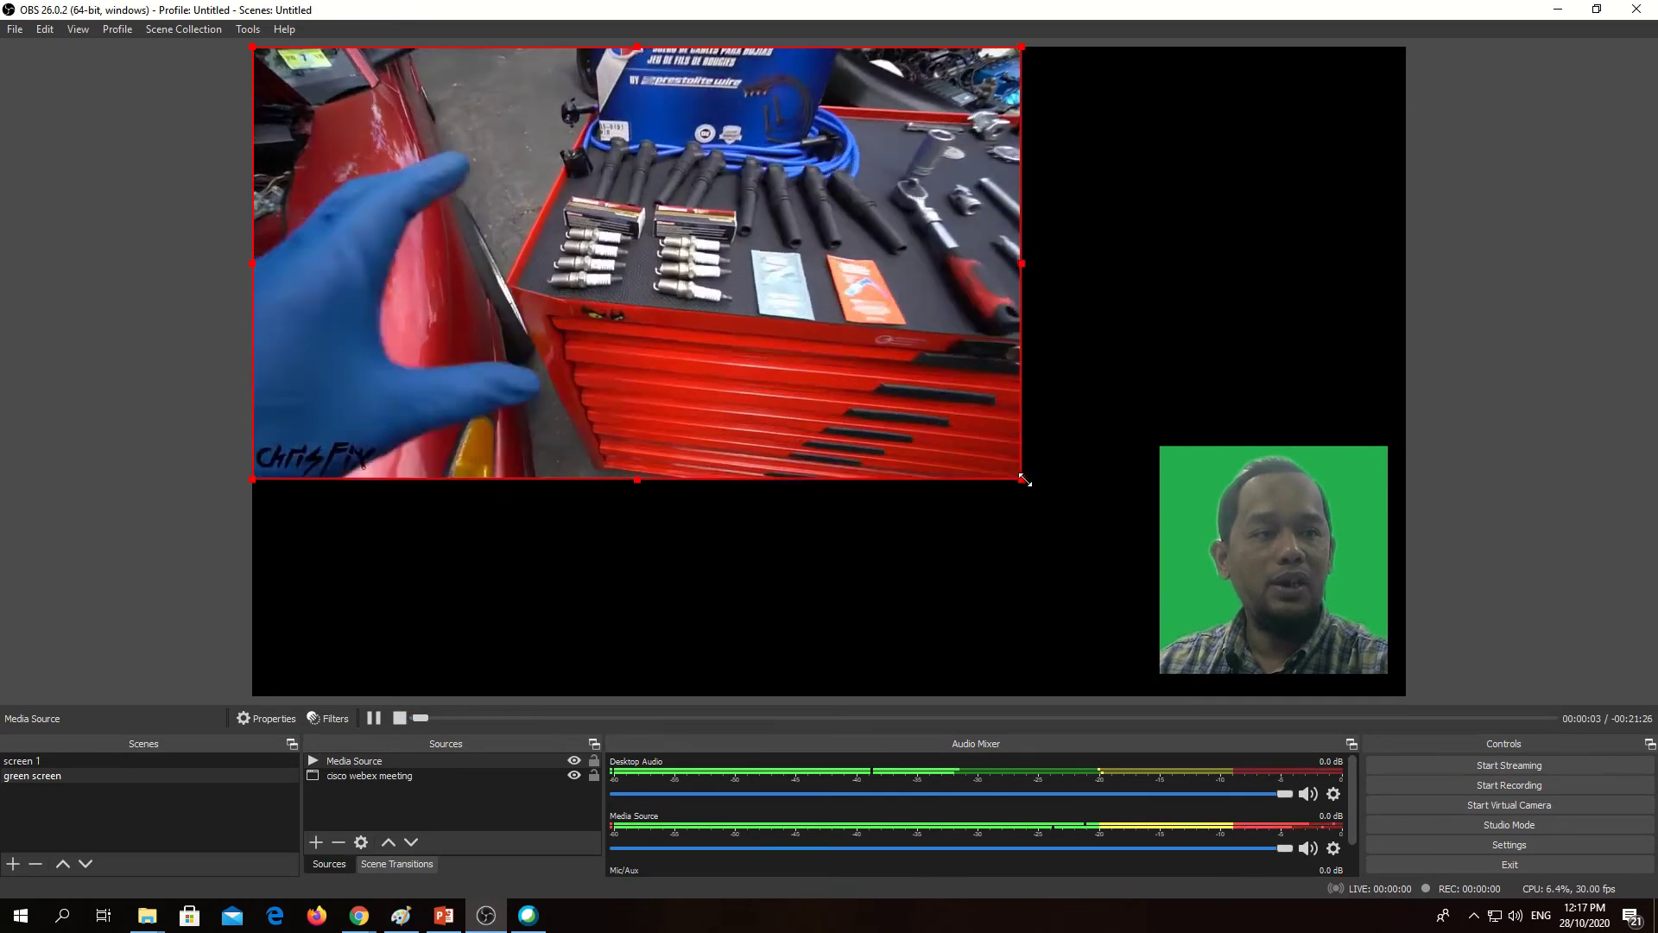
# Enlarge the spark plug video to fill the canvas and order its source below the Webex capture.
pyautogui.moveTo(1024, 479); pyautogui.dragTo(1383, 696)
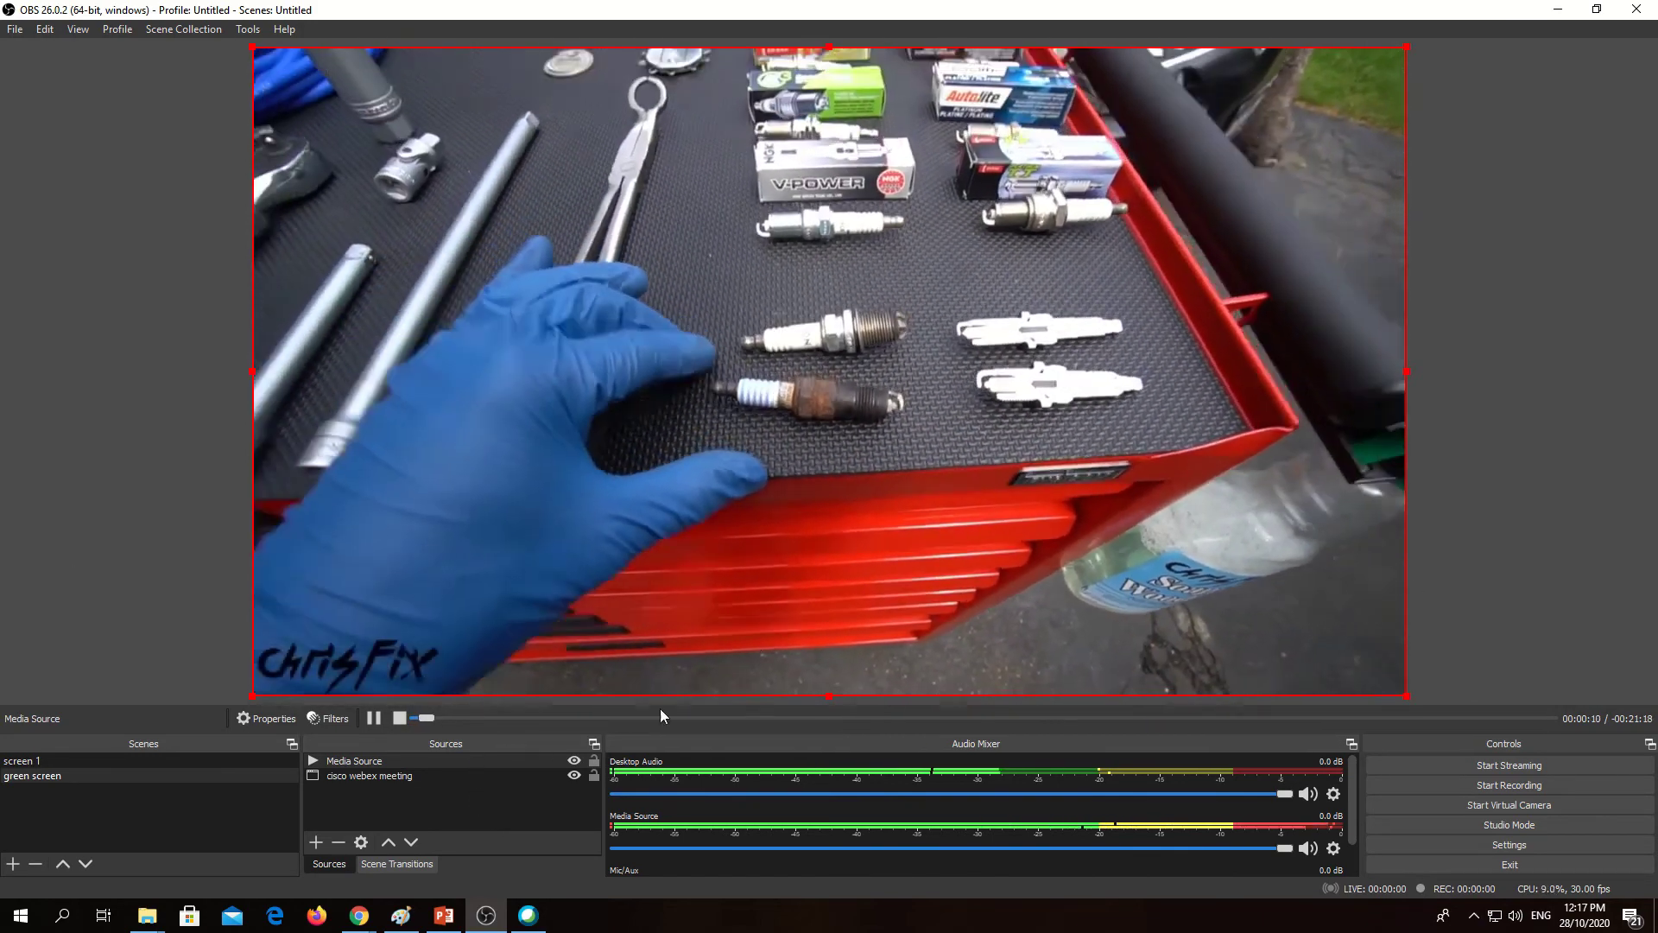
pyautogui.click(494, 764)
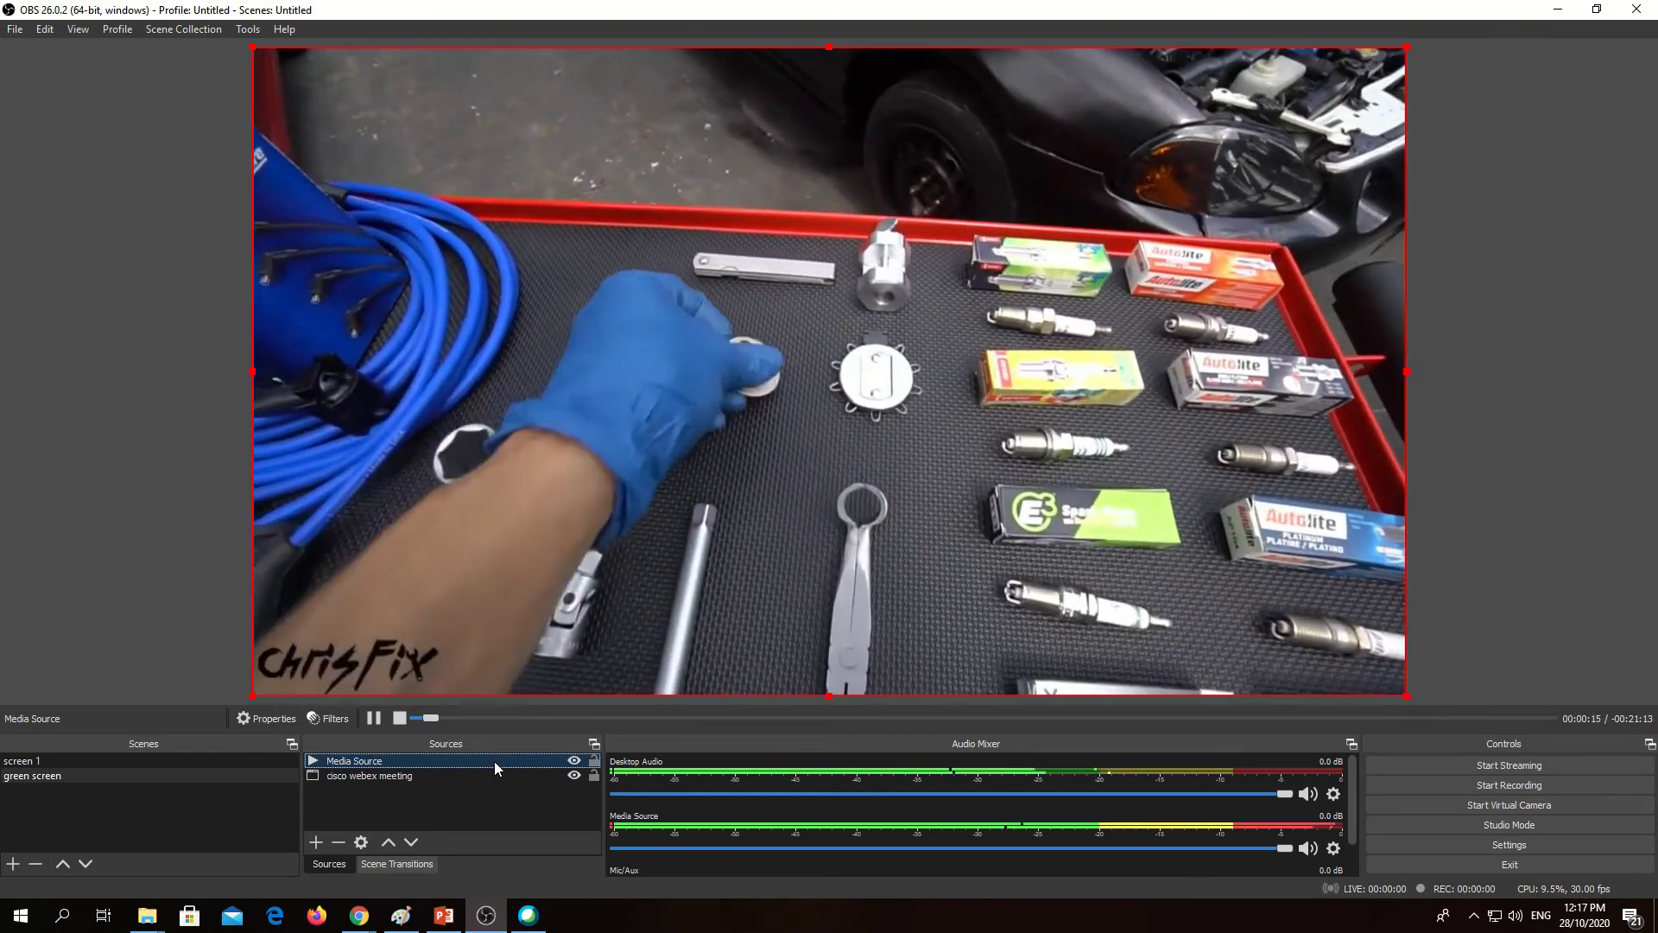
pyautogui.moveTo(494, 759); pyautogui.dragTo(489, 791)
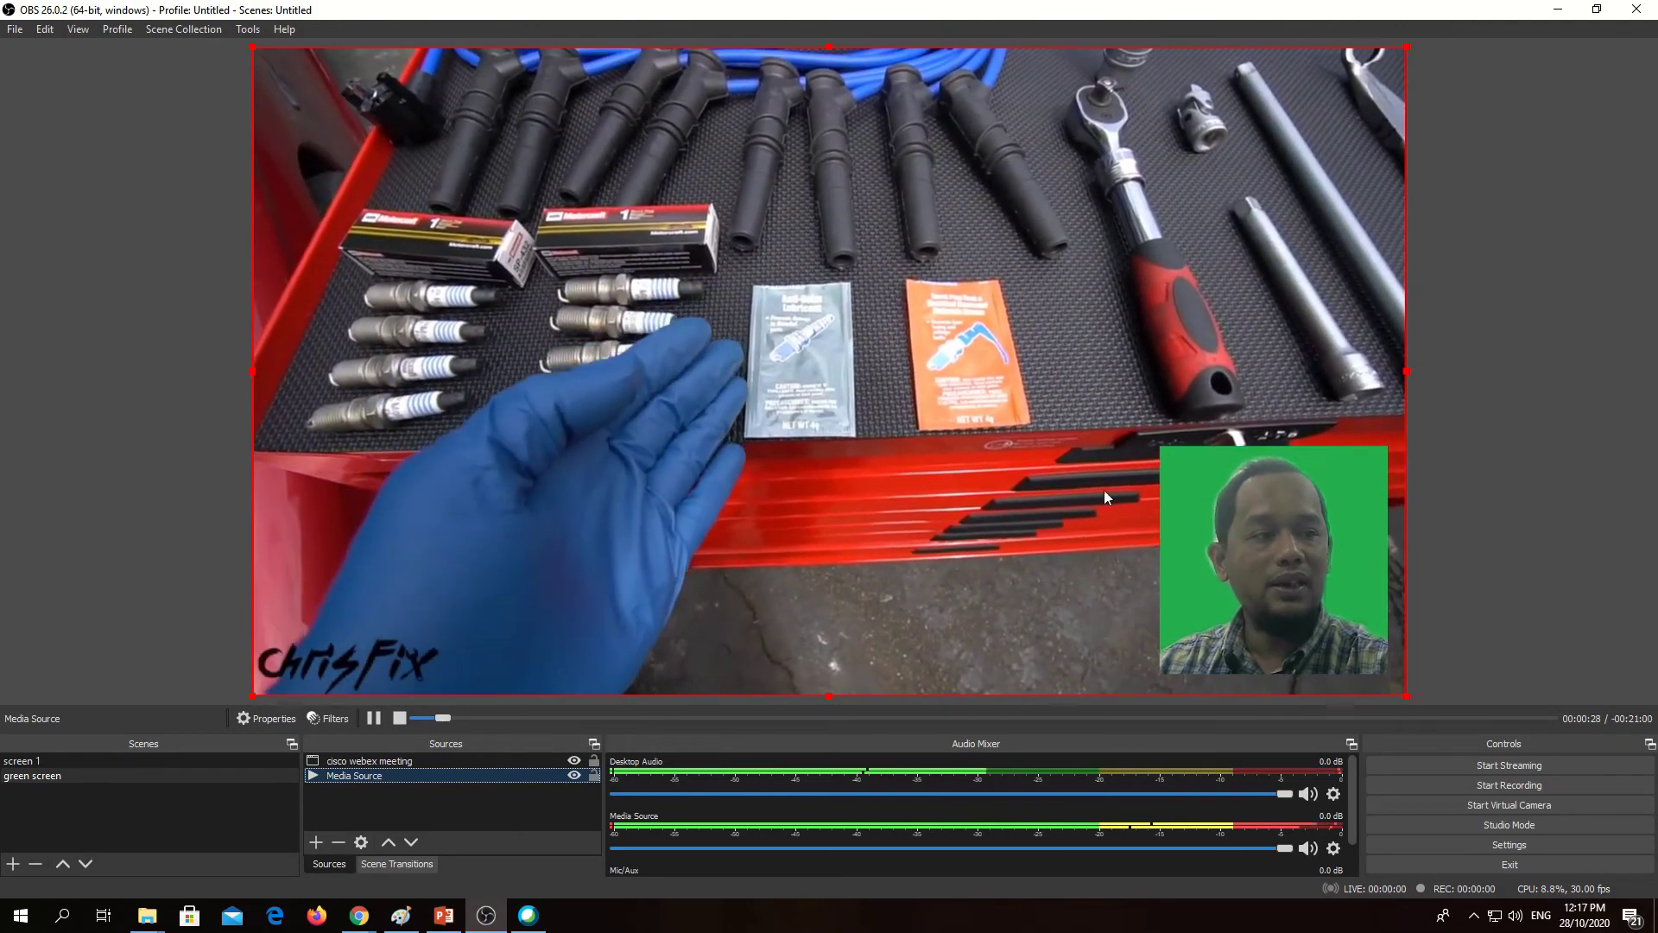
# Add a Chroma Key effect filter with the default name to the "cisco webex meeting" source.
pyautogui.click(386, 761)
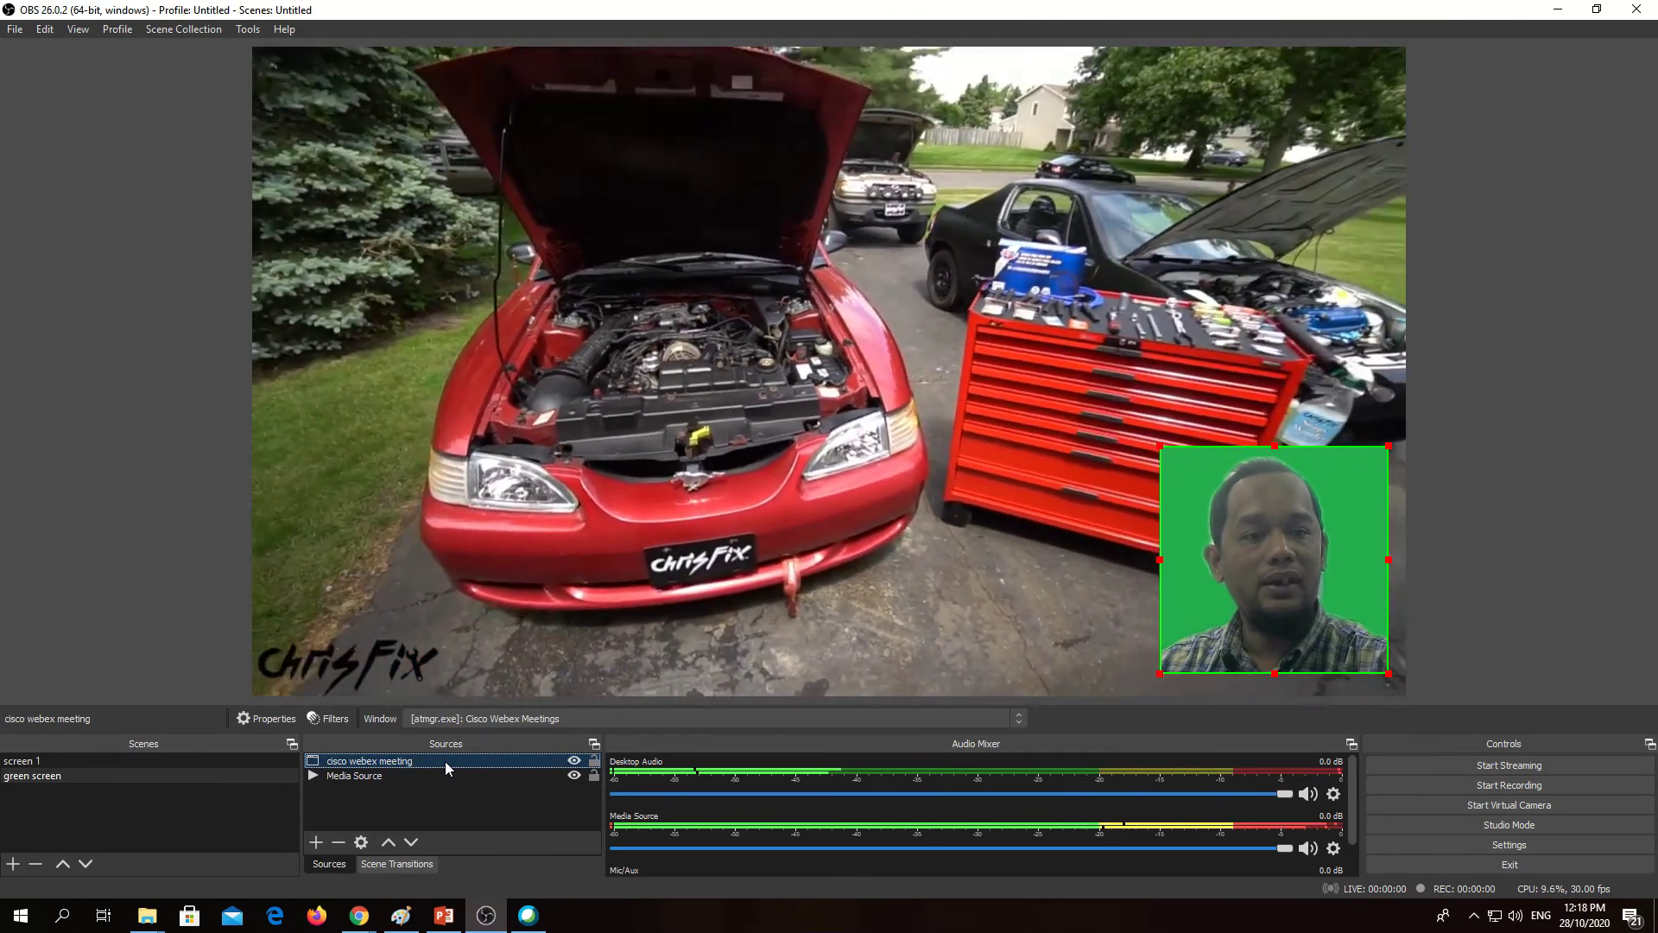
pyautogui.rightClick(445, 761)
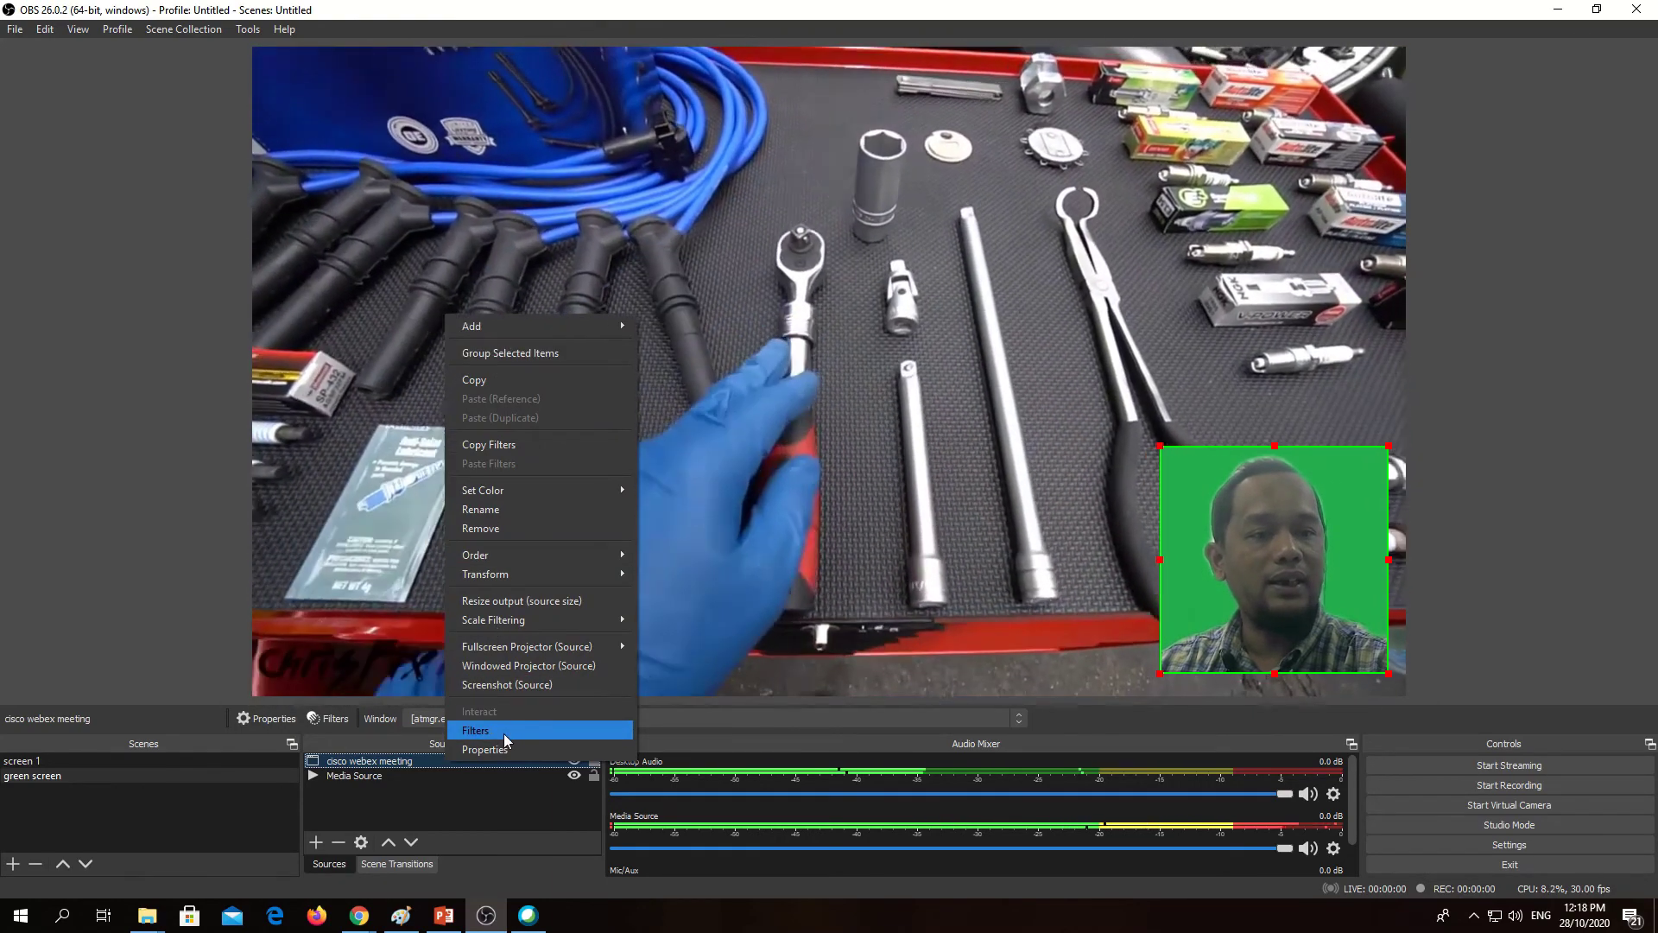
pyautogui.click(504, 733)
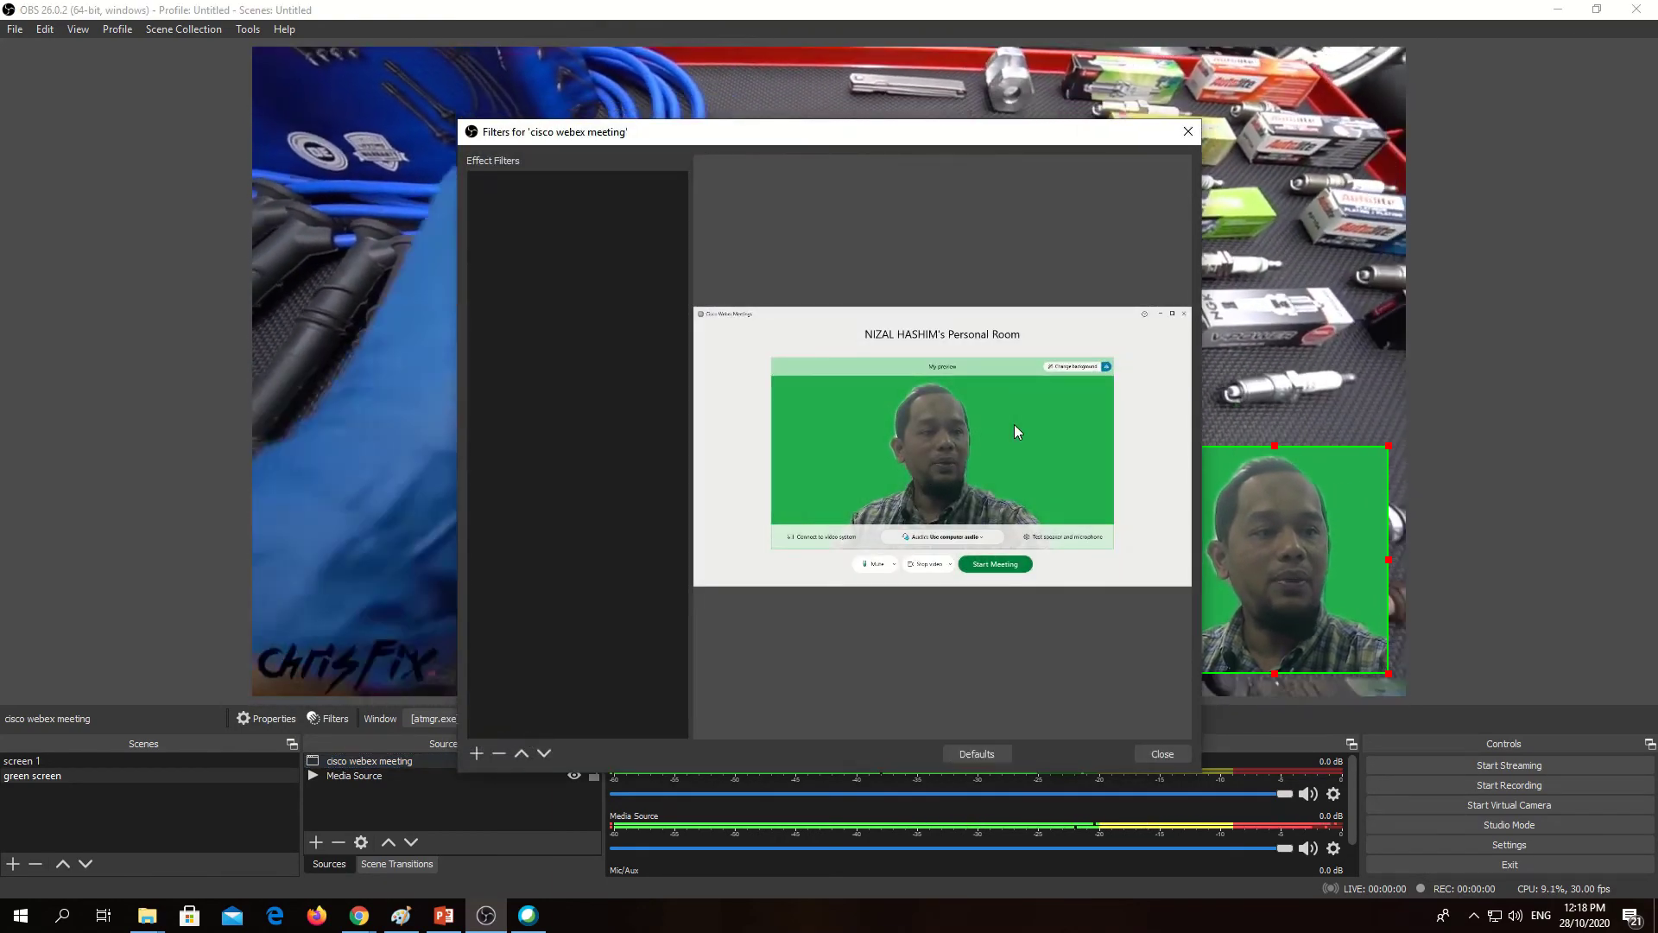
pyautogui.moveTo(791, 134); pyautogui.dragTo(697, 56)
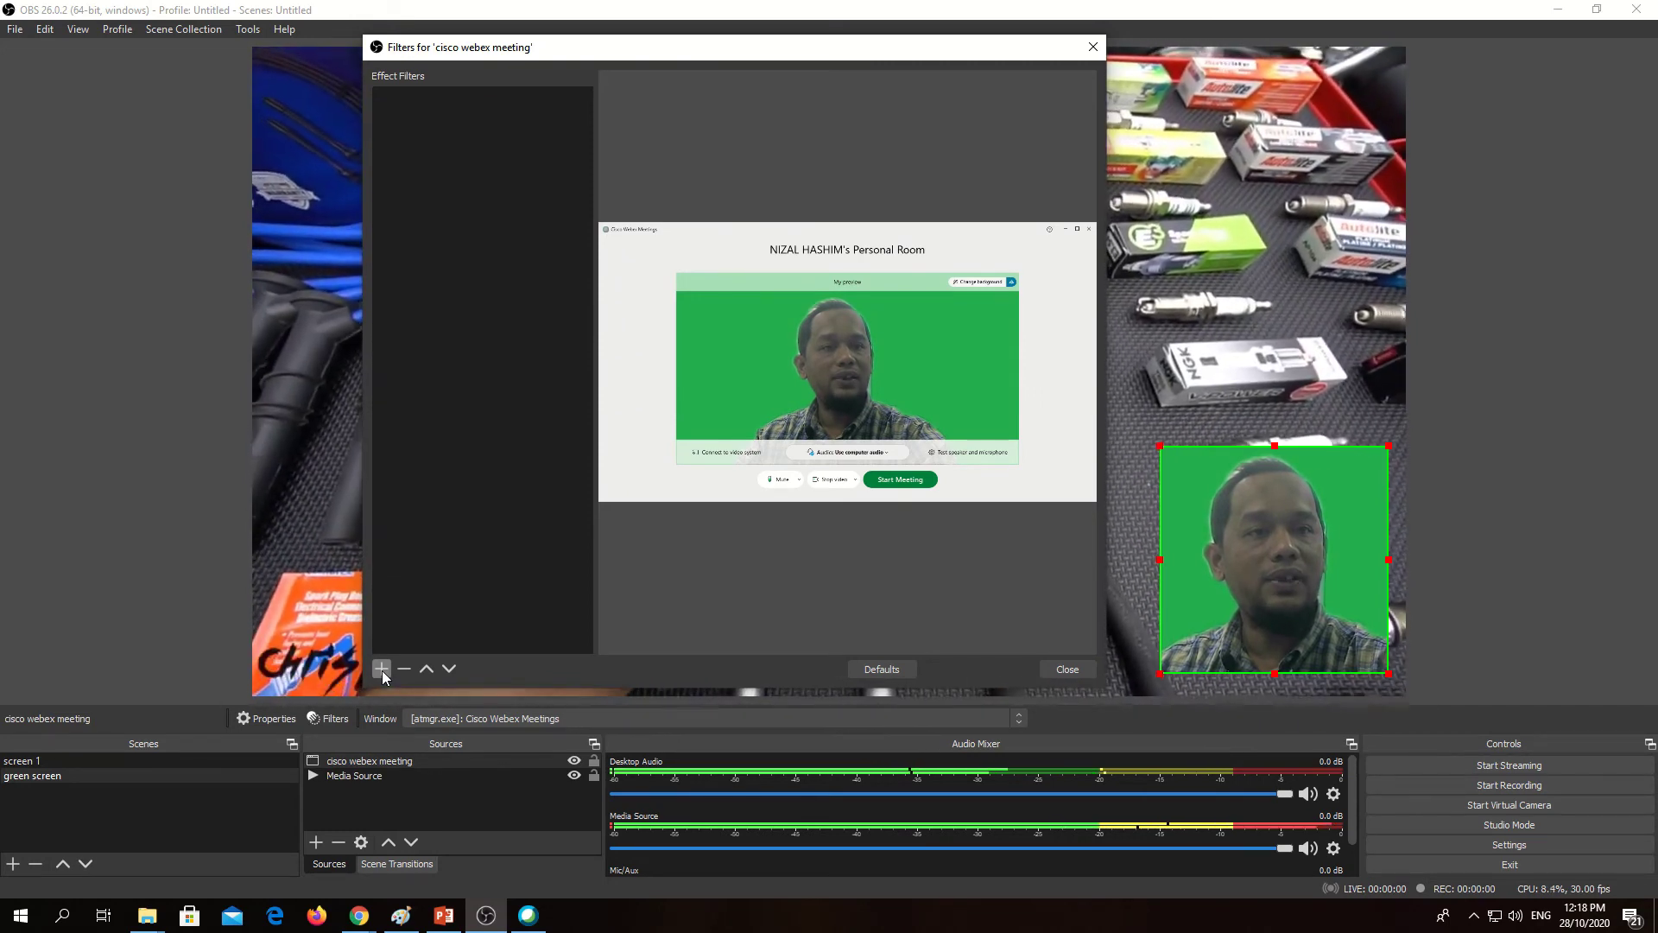
pyautogui.click(382, 669)
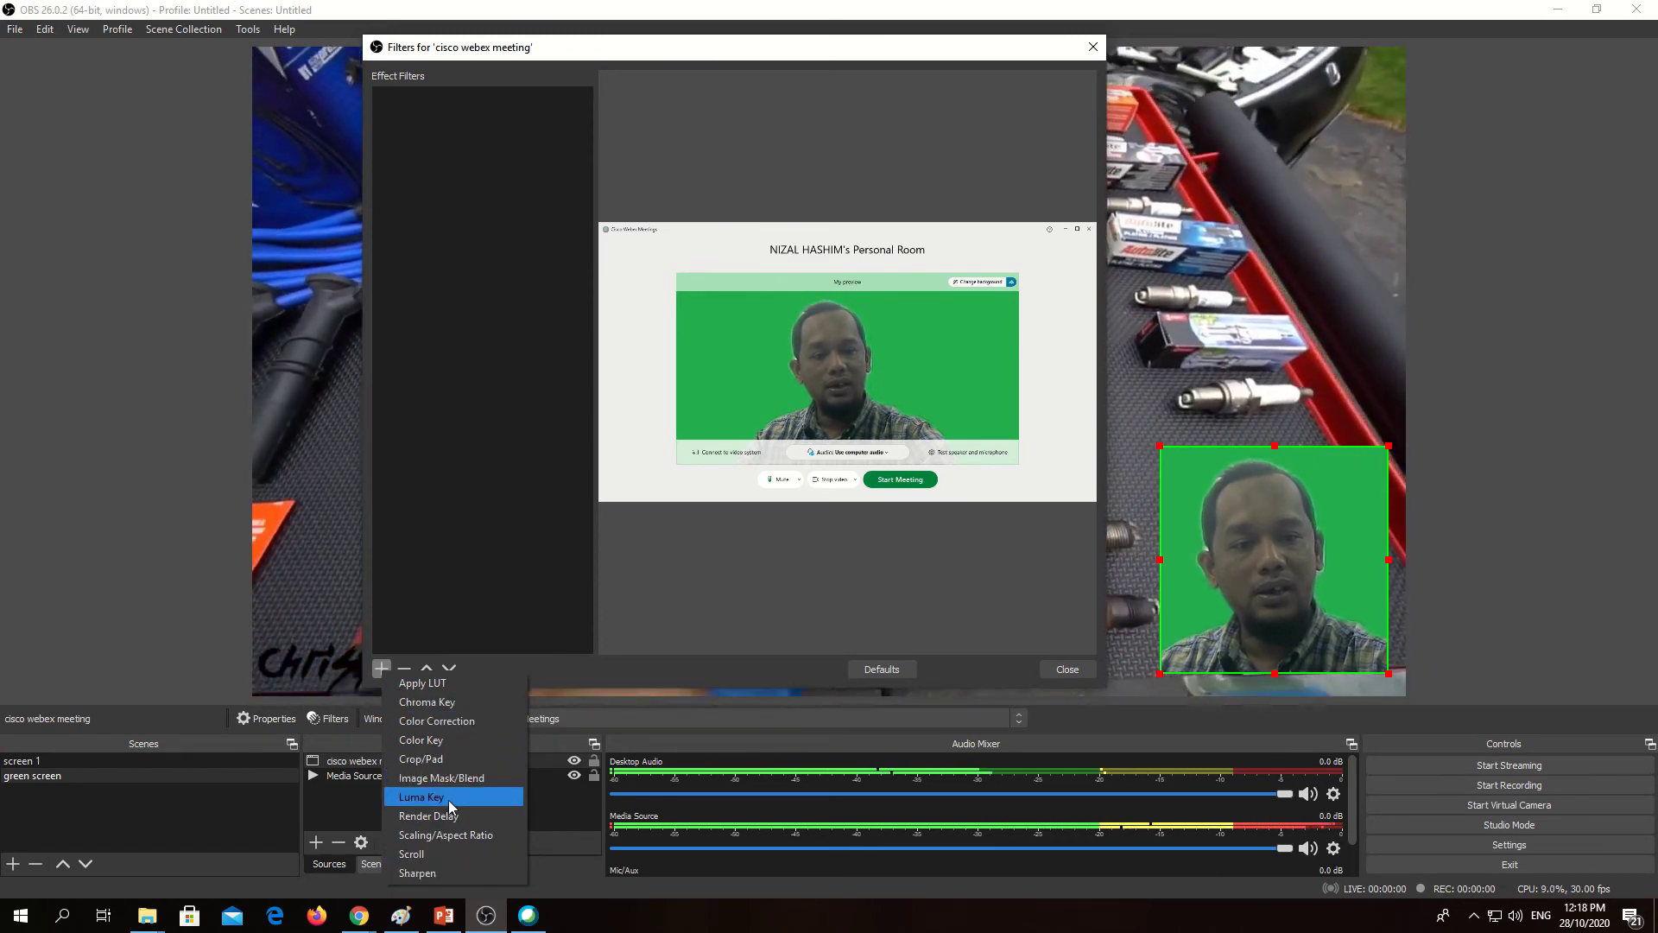
pyautogui.click(448, 702)
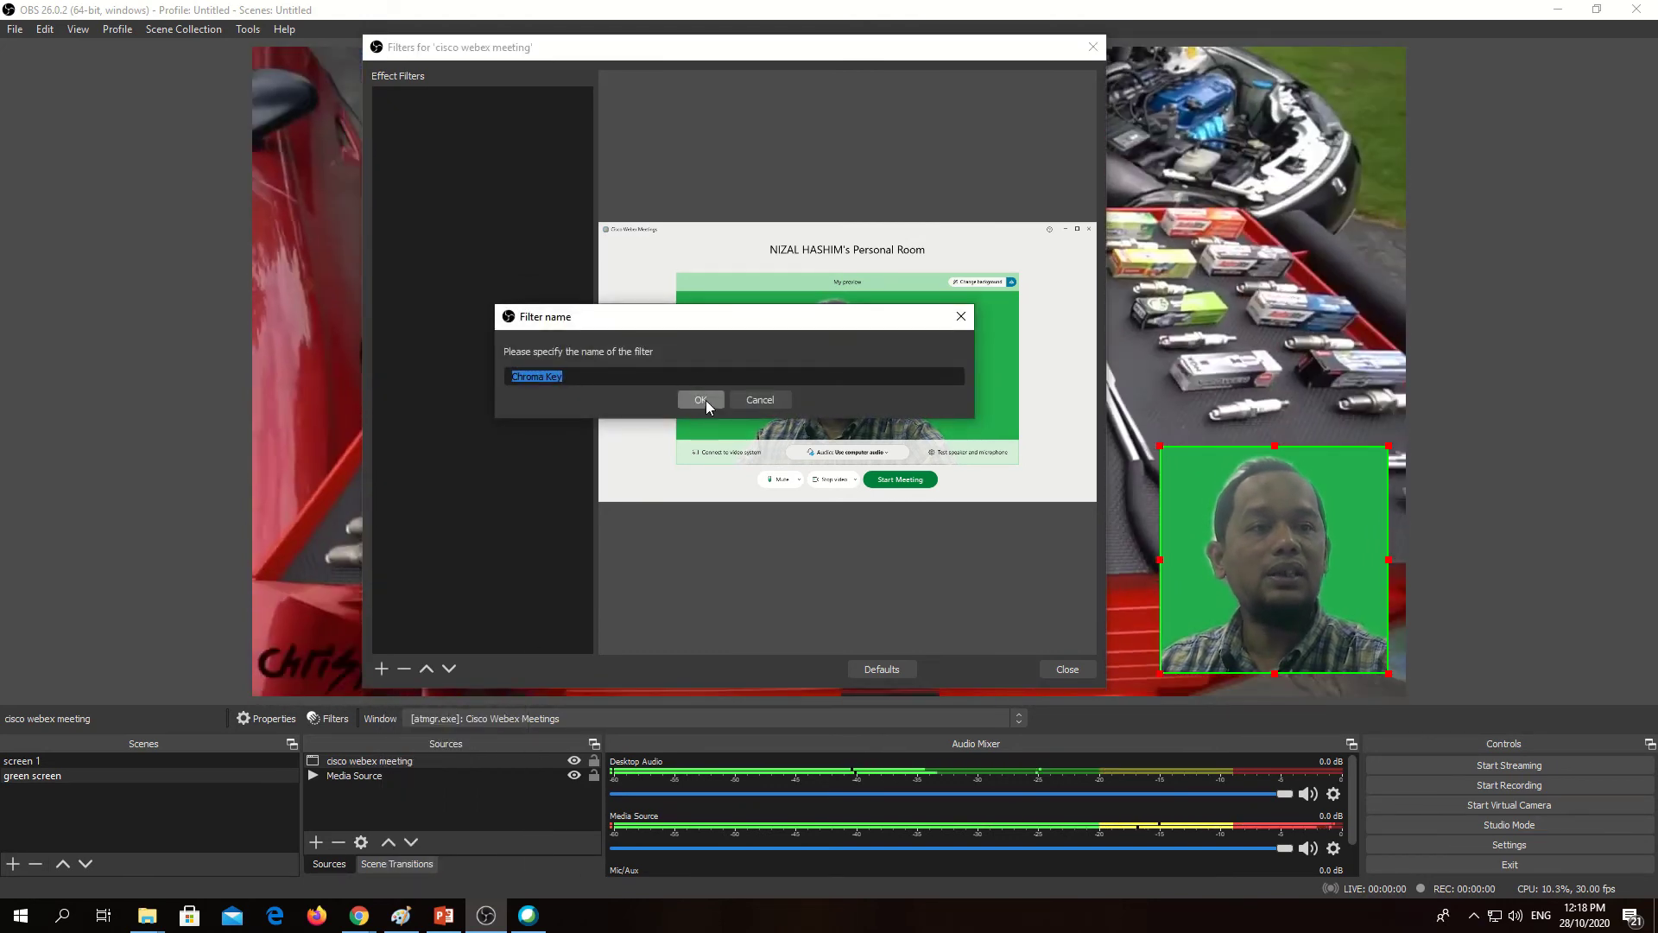
pyautogui.click(706, 401)
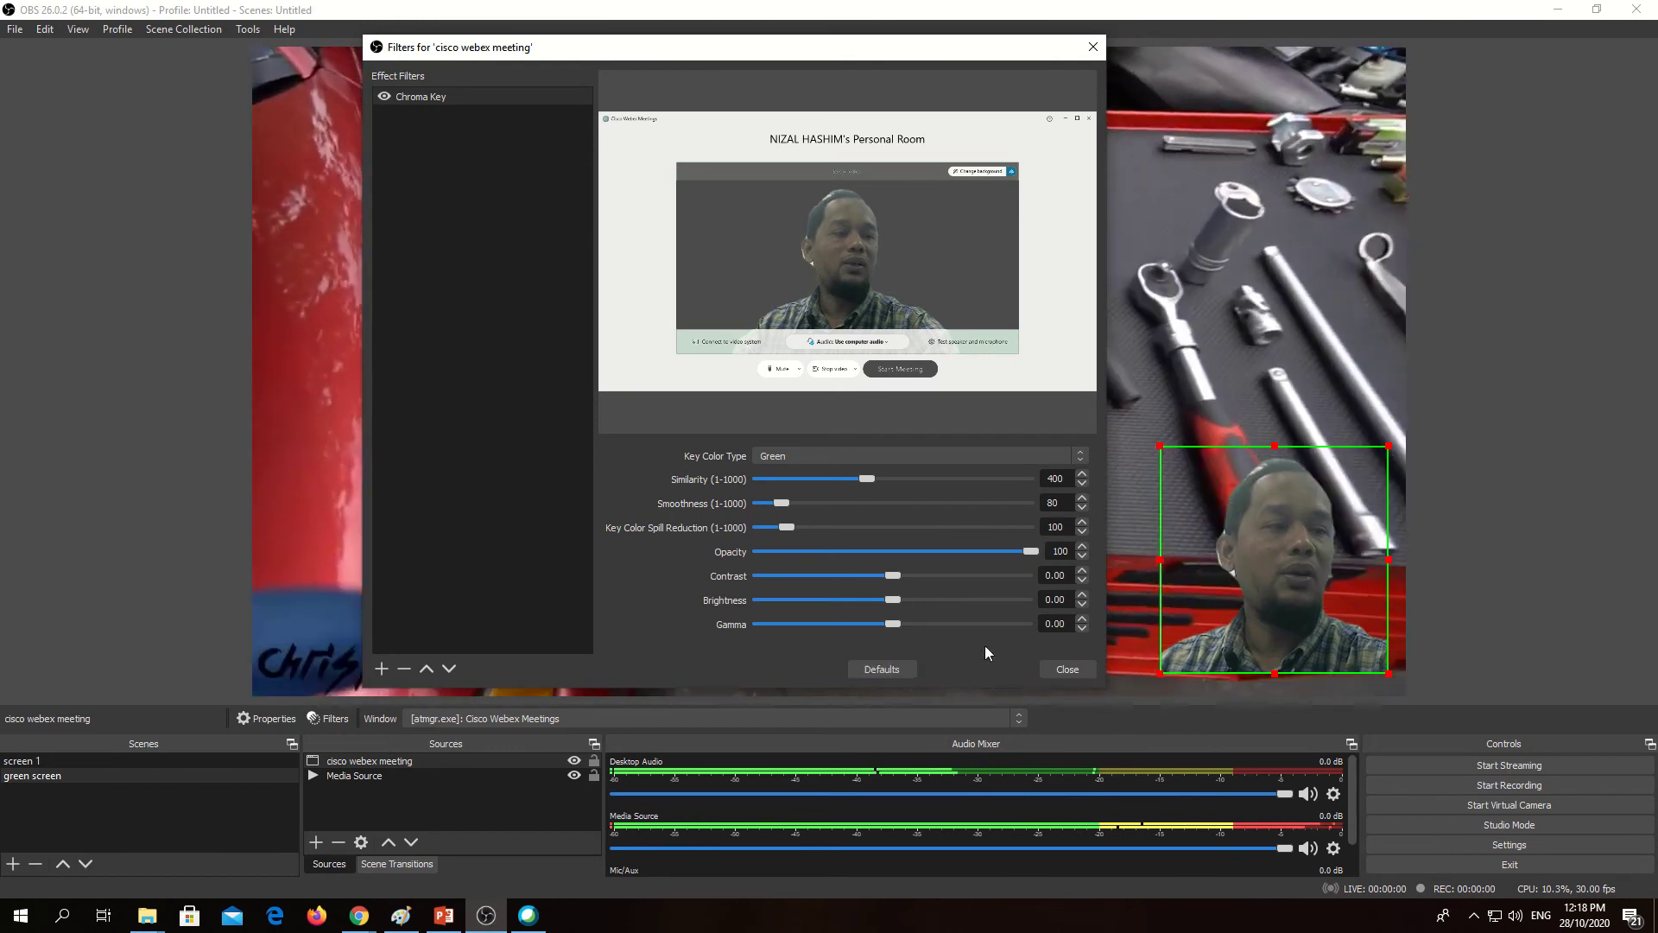
# Close the Chroma Key filter settings and shift the keyed Webex overlay slightly down toward the canvas's lower edge, leaving no source selected.
pyautogui.click(1069, 670)
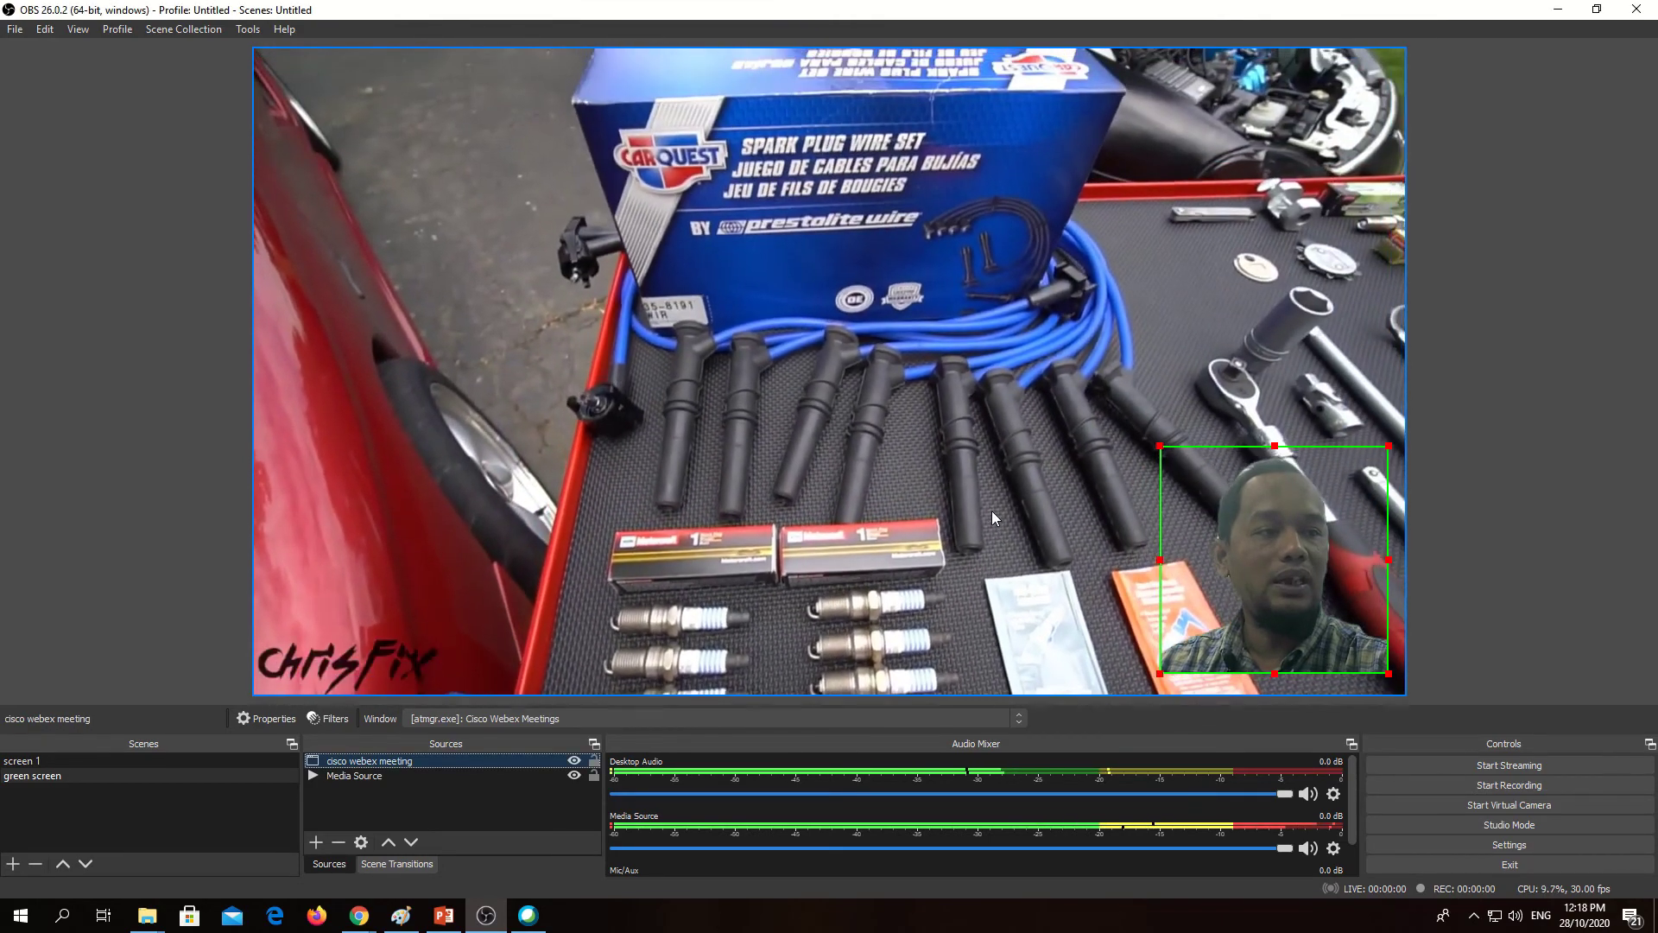
pyautogui.click(991, 510)
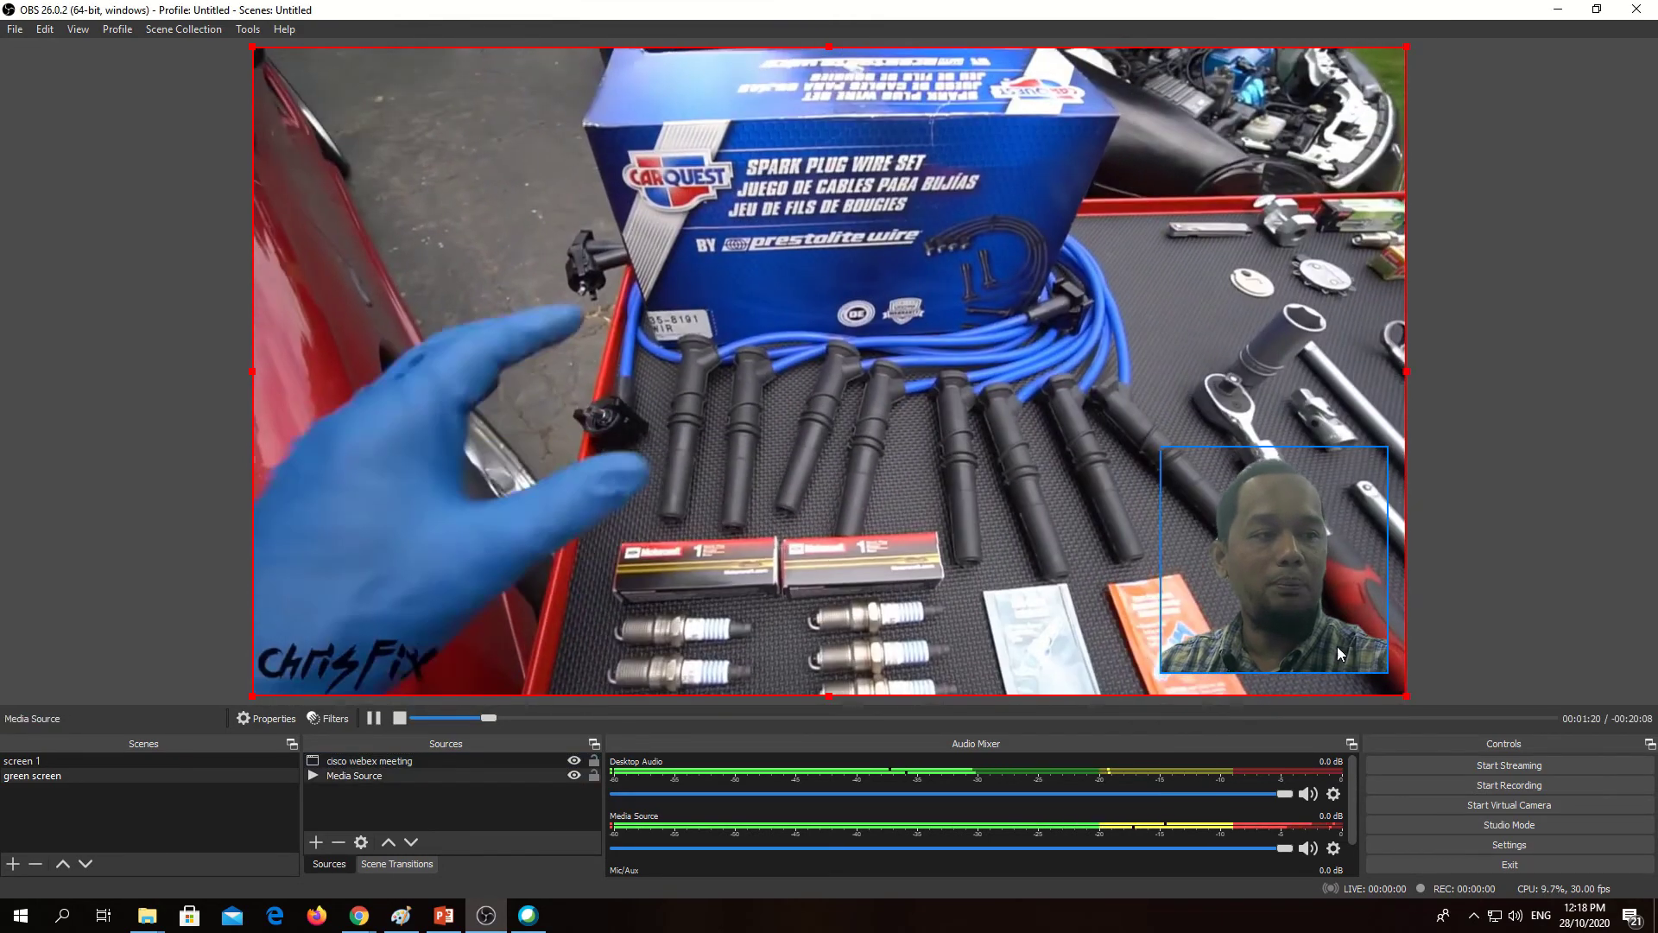
pyautogui.moveTo(1383, 595); pyautogui.dragTo(1287, 600)
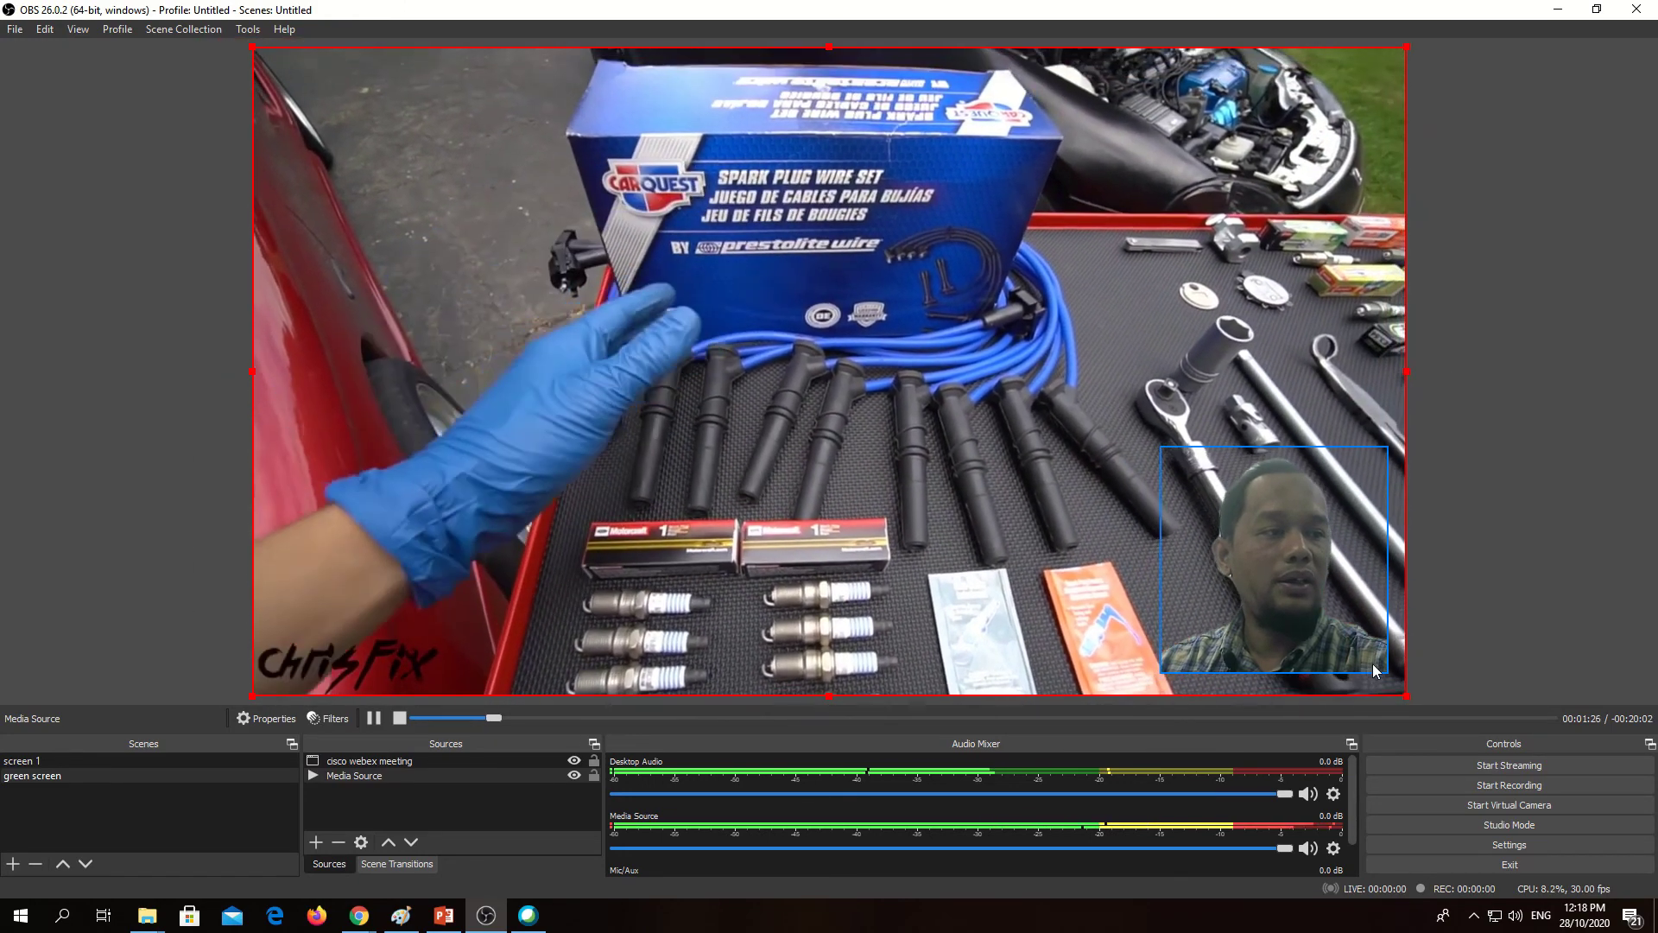
pyautogui.click(1375, 670)
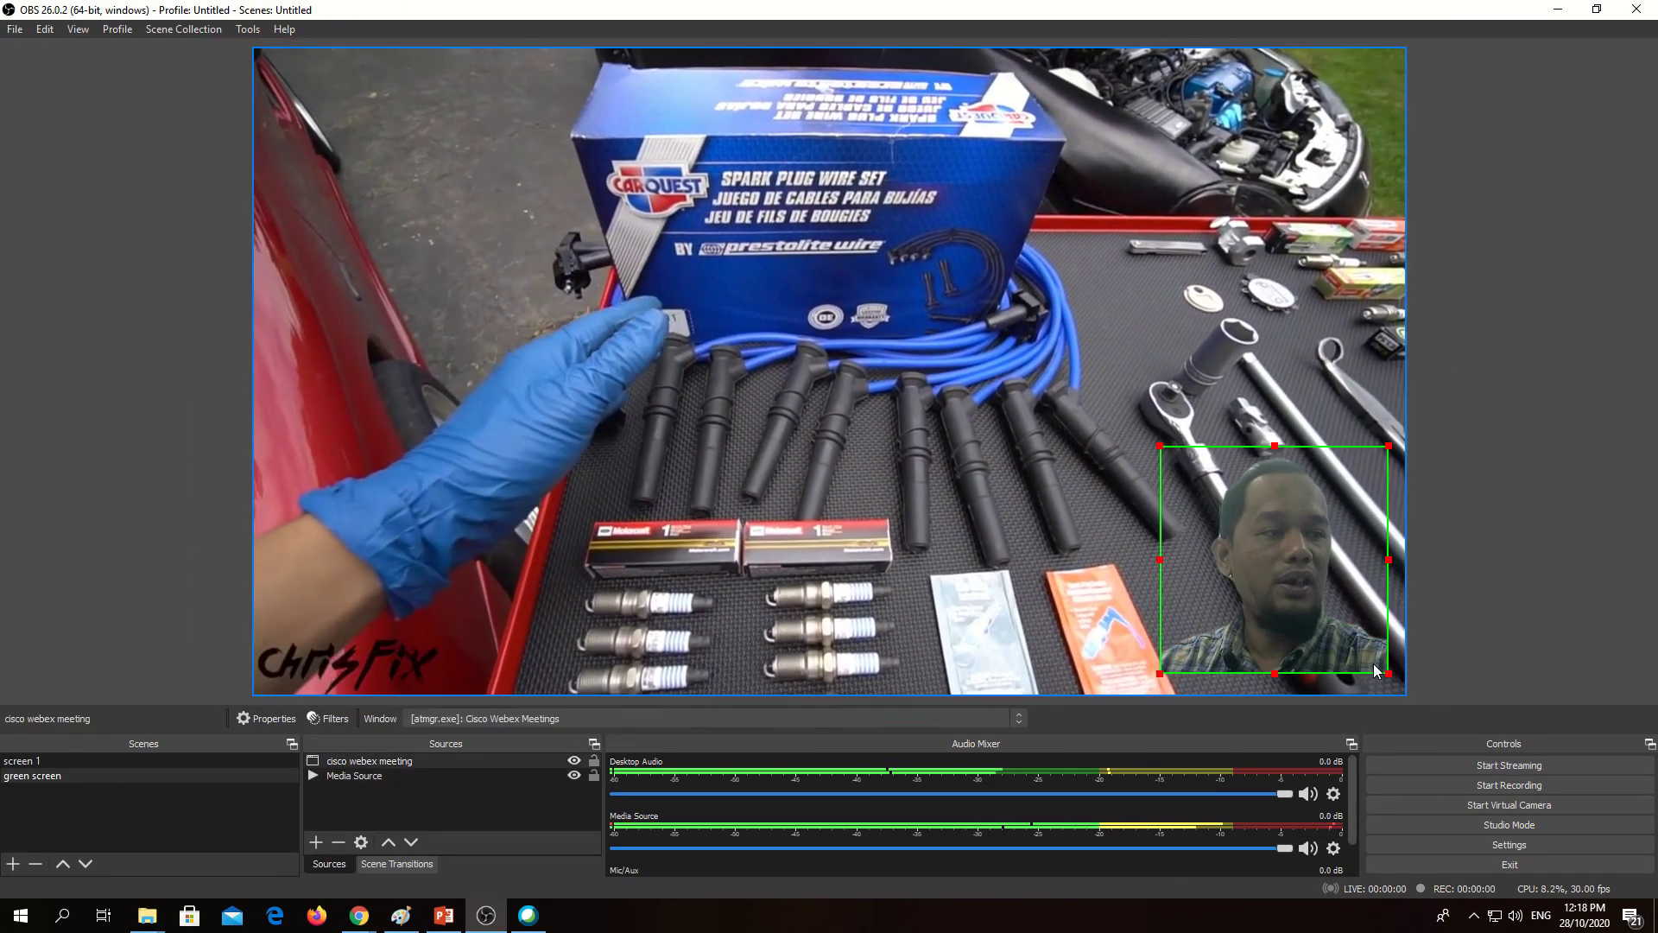
pyautogui.moveTo(1375, 670)
pyautogui.mouseDown()
pyautogui.moveTo(859, 734)
pyautogui.moveTo(501, 289)
pyautogui.moveTo(470, 280)
pyautogui.moveTo(473, 381)
pyautogui.moveTo(957, 429)
pyautogui.moveTo(1386, 290)
pyautogui.moveTo(1371, 280)
pyautogui.moveTo(1369, 679)
pyautogui.mouseUp()
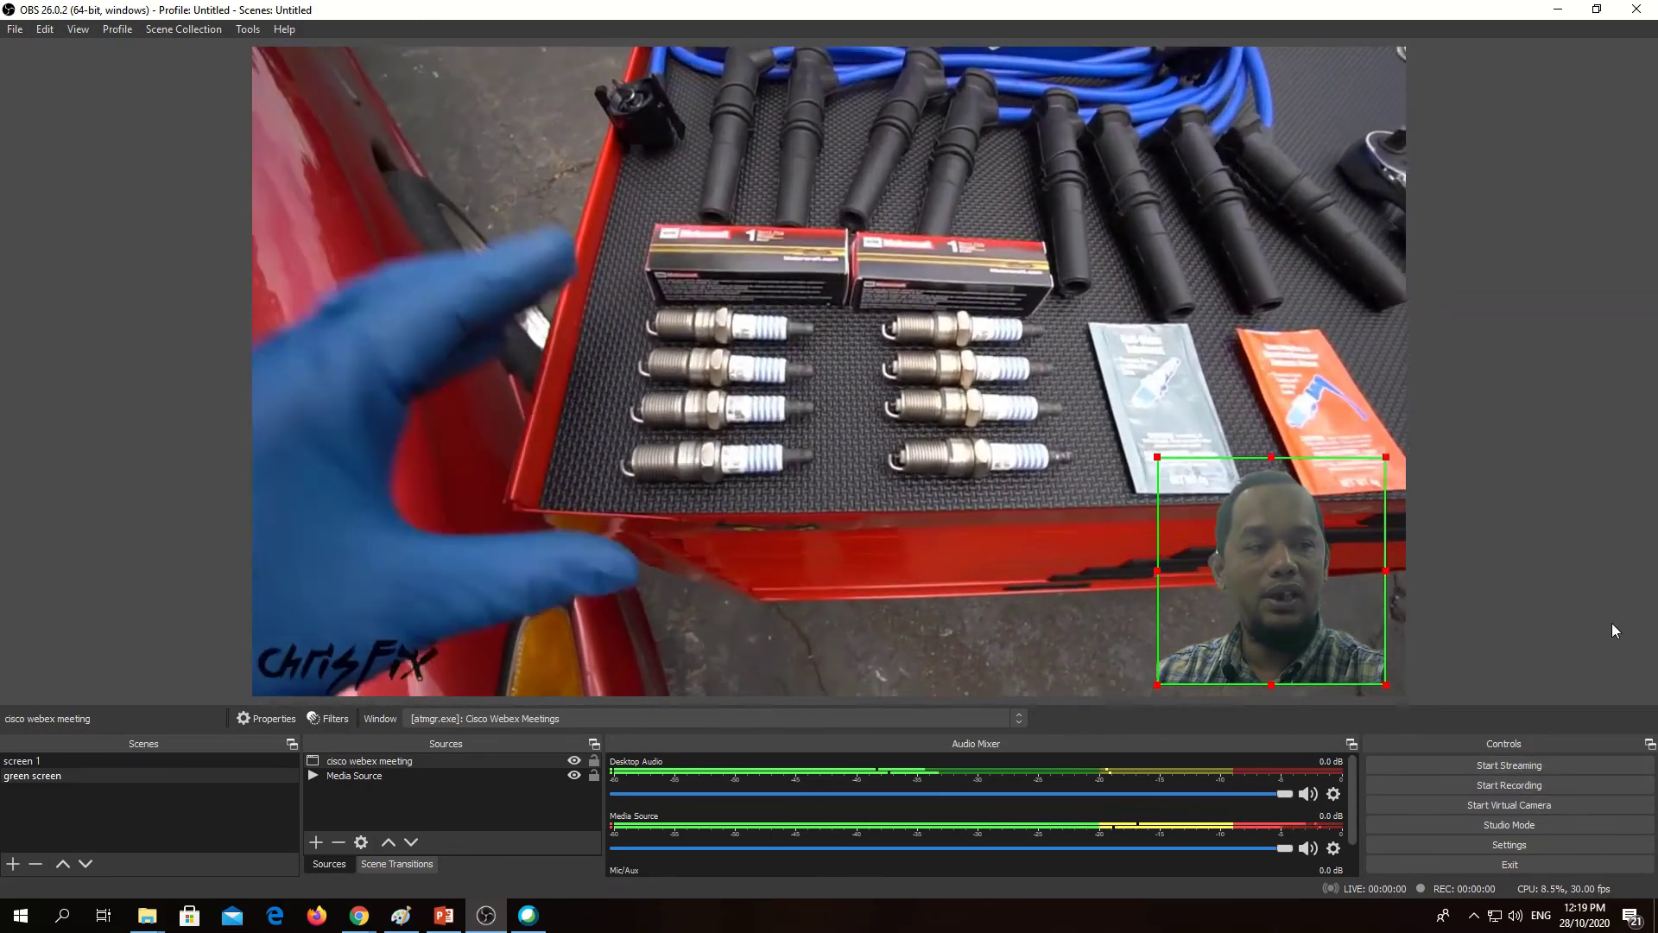
pyautogui.click(1537, 325)
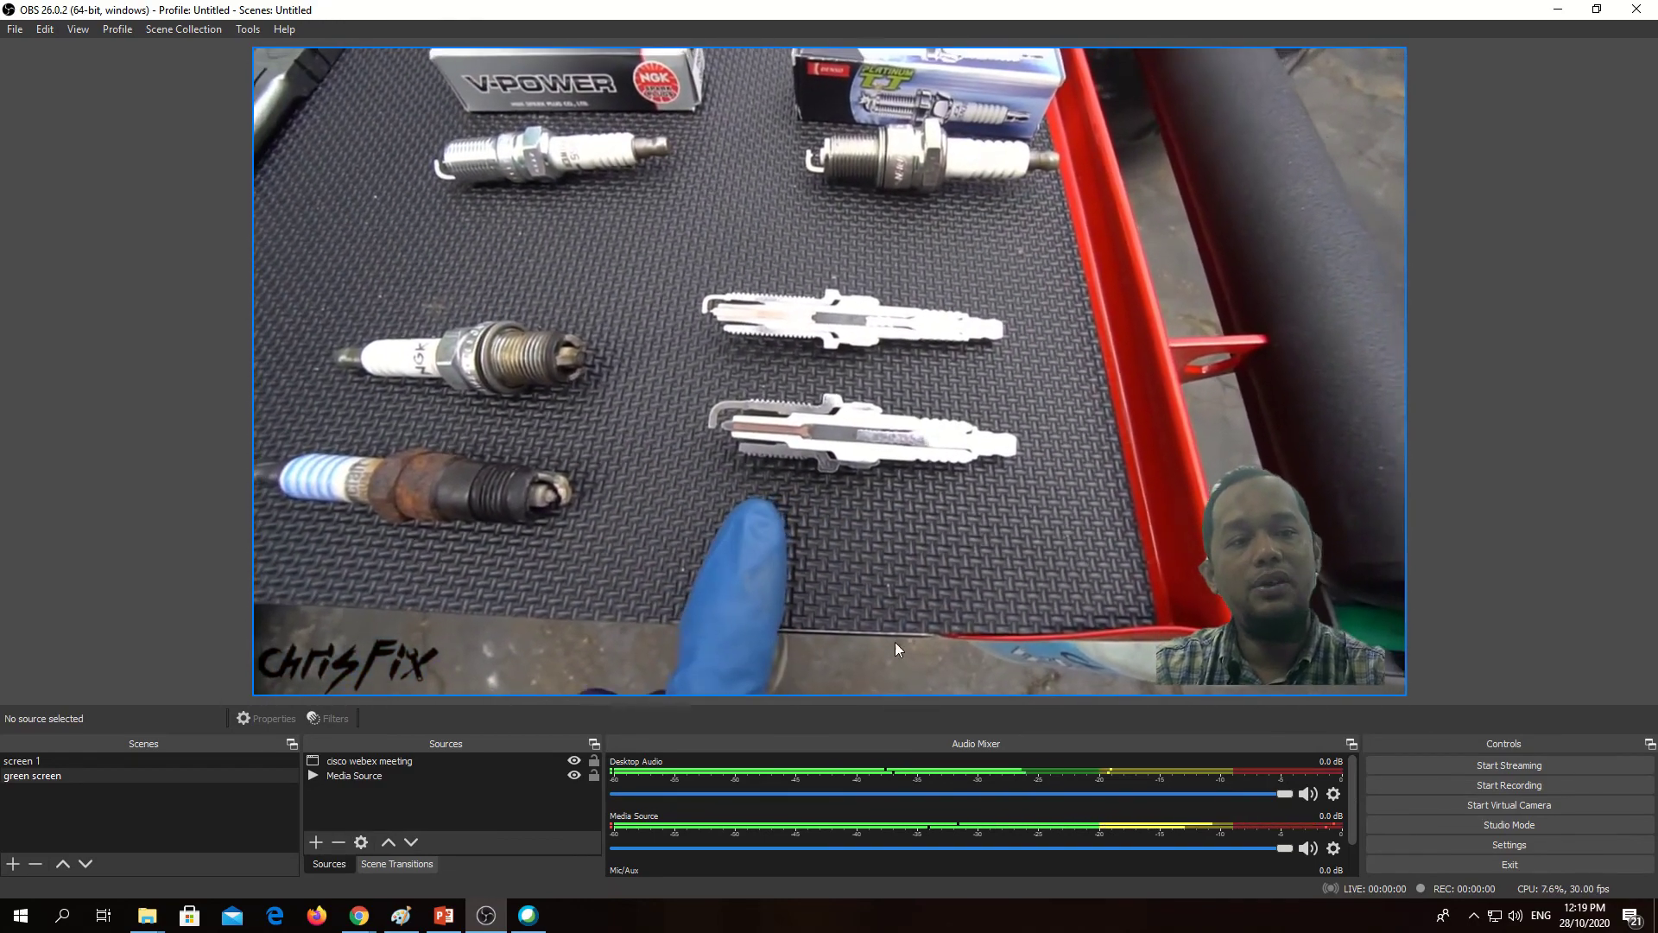
# Pause and stop the spark plug video's media source, and restart its playback from the beginning.
pyautogui.click(896, 649)
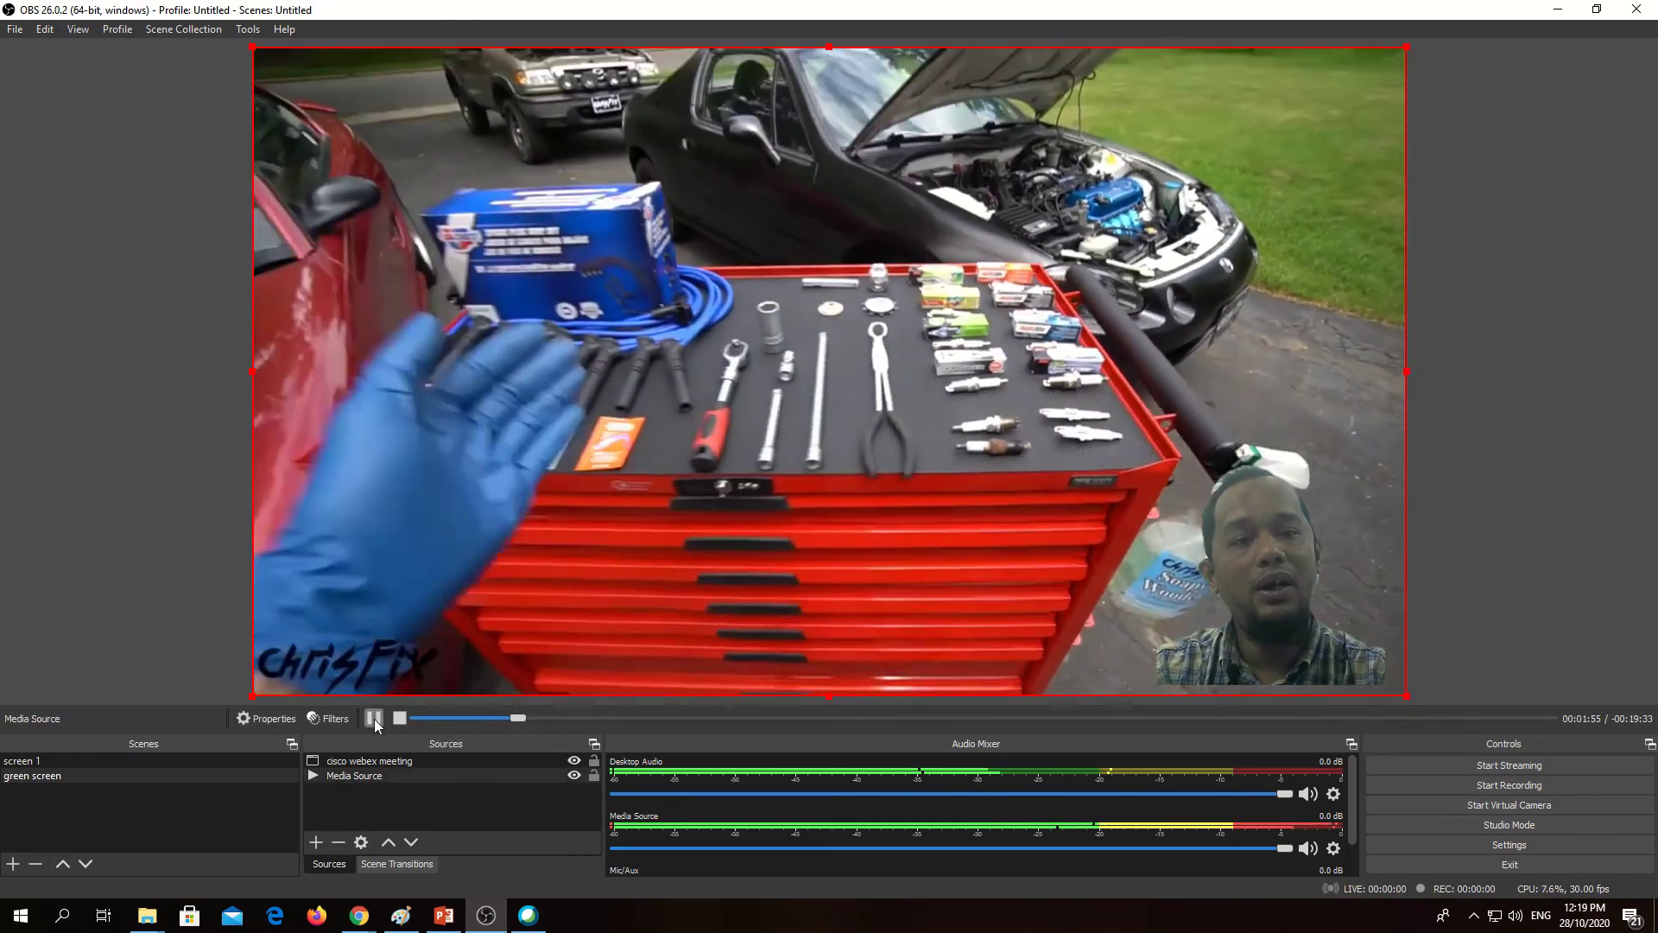
pyautogui.click(374, 718)
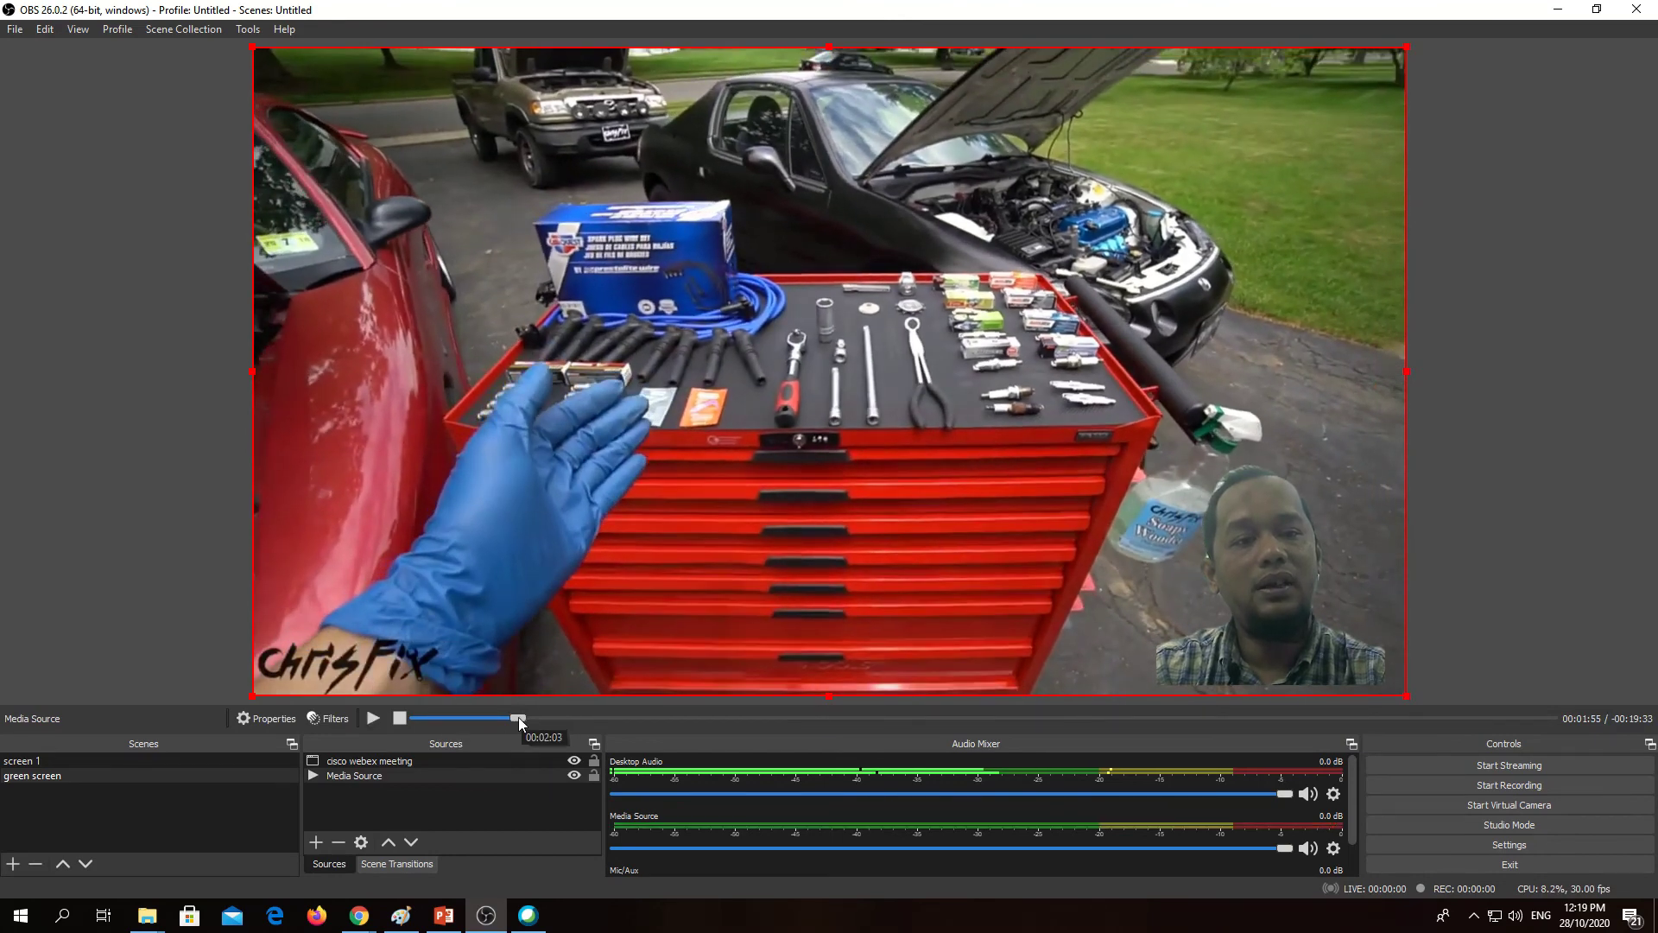
pyautogui.click(399, 717)
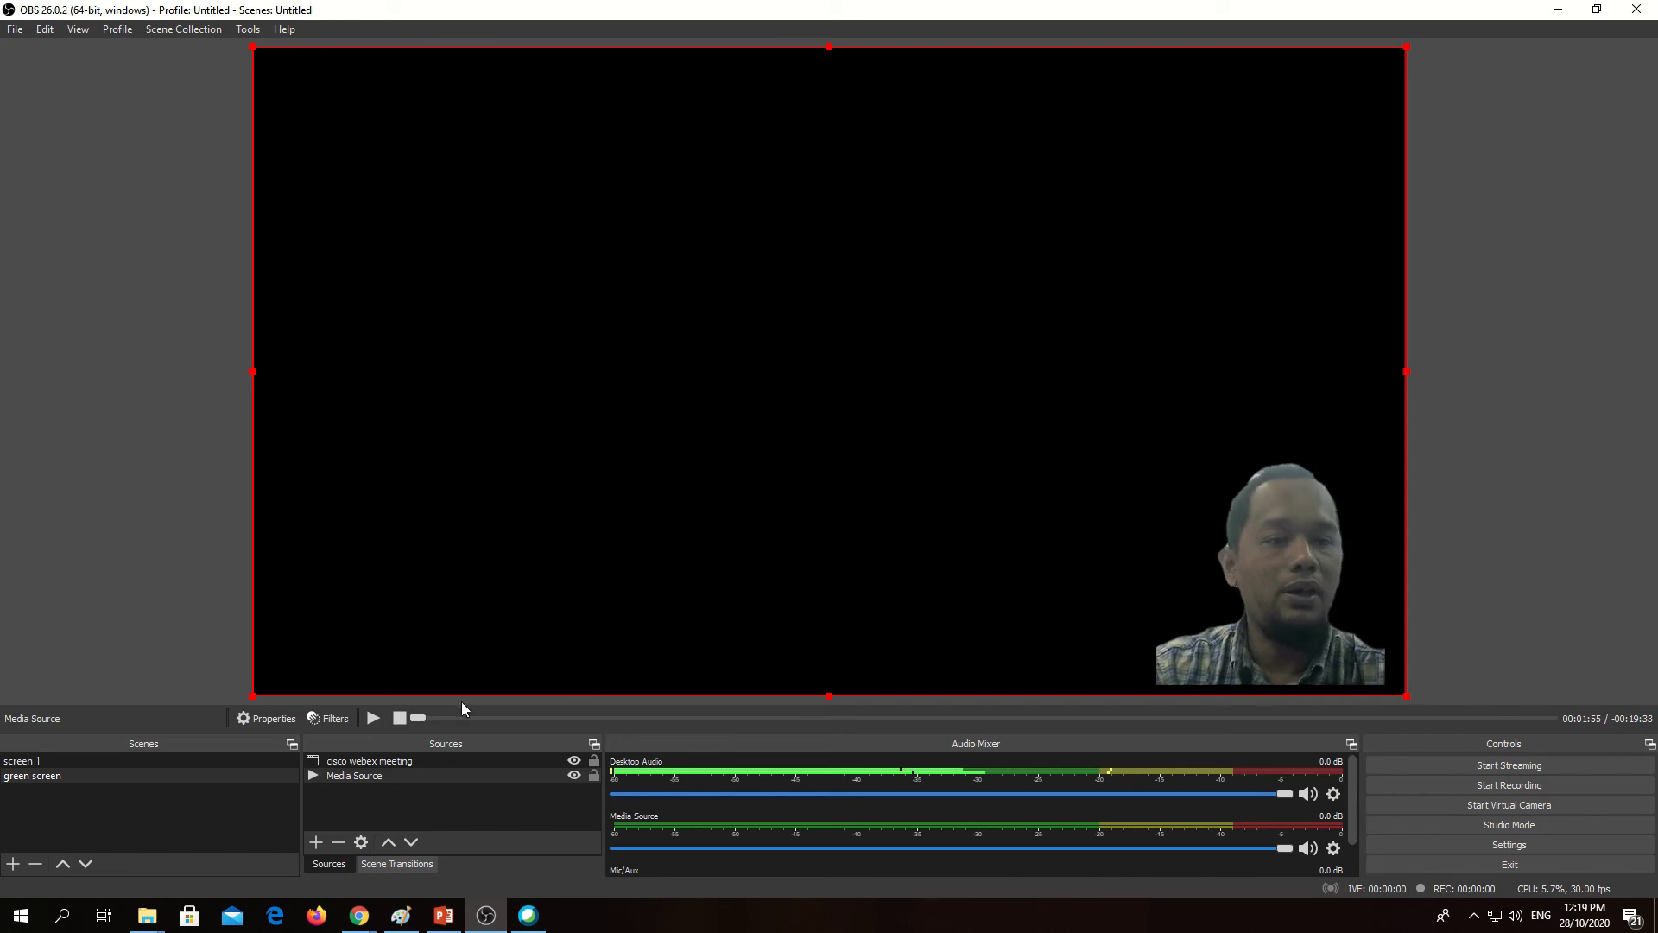
pyautogui.click(373, 717)
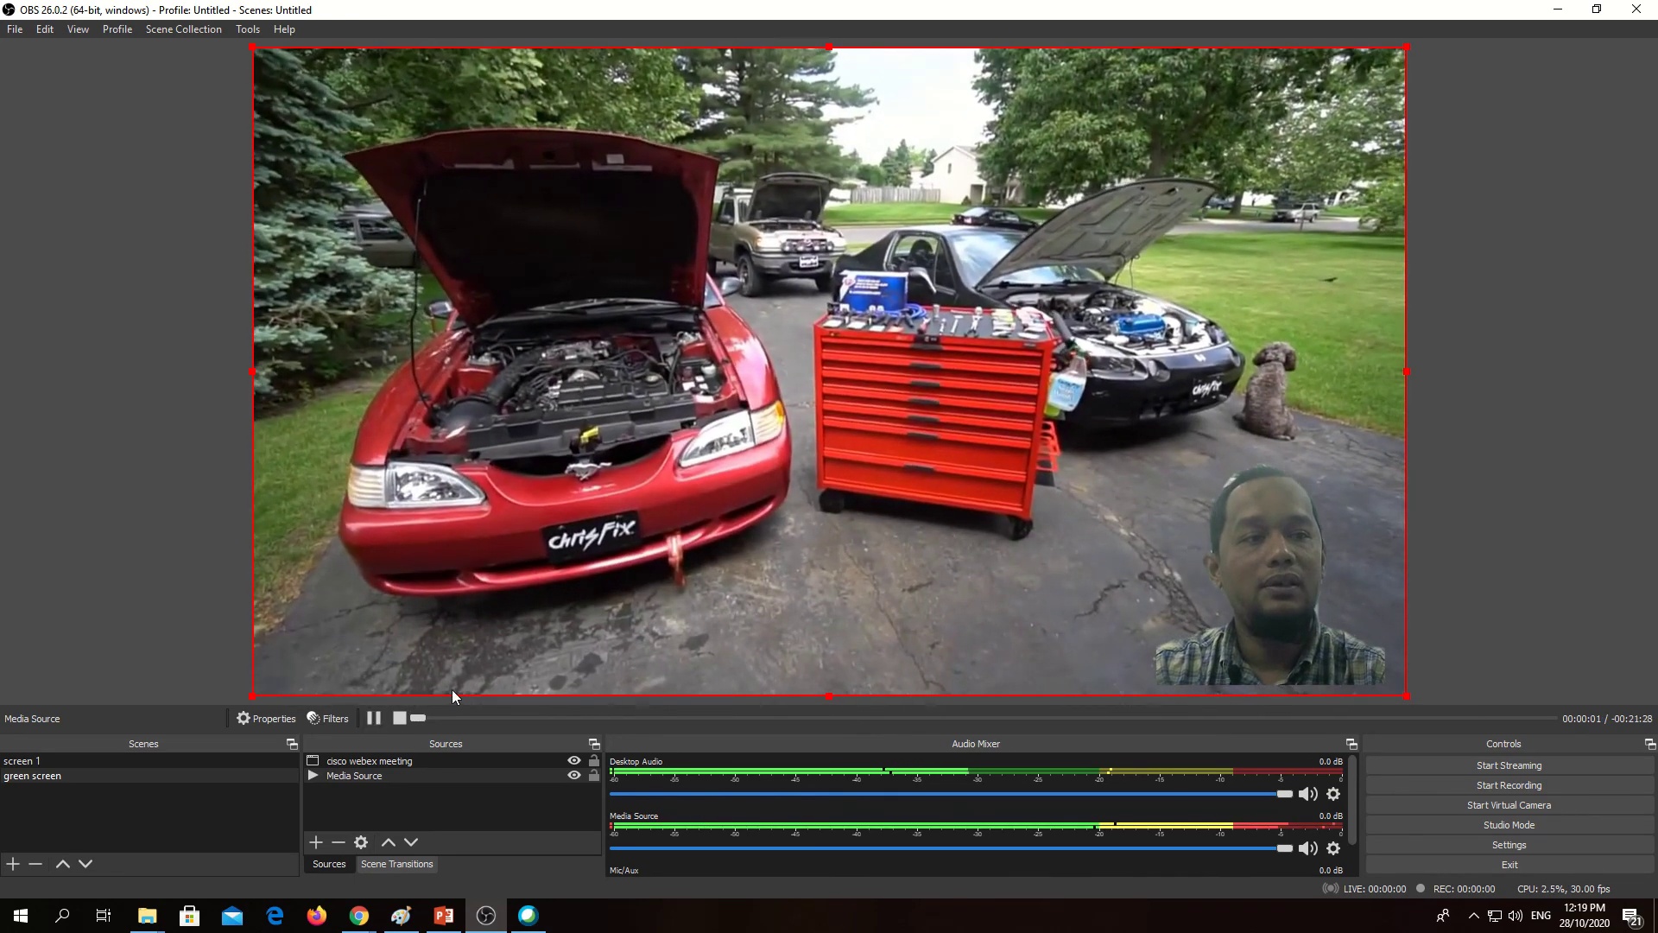